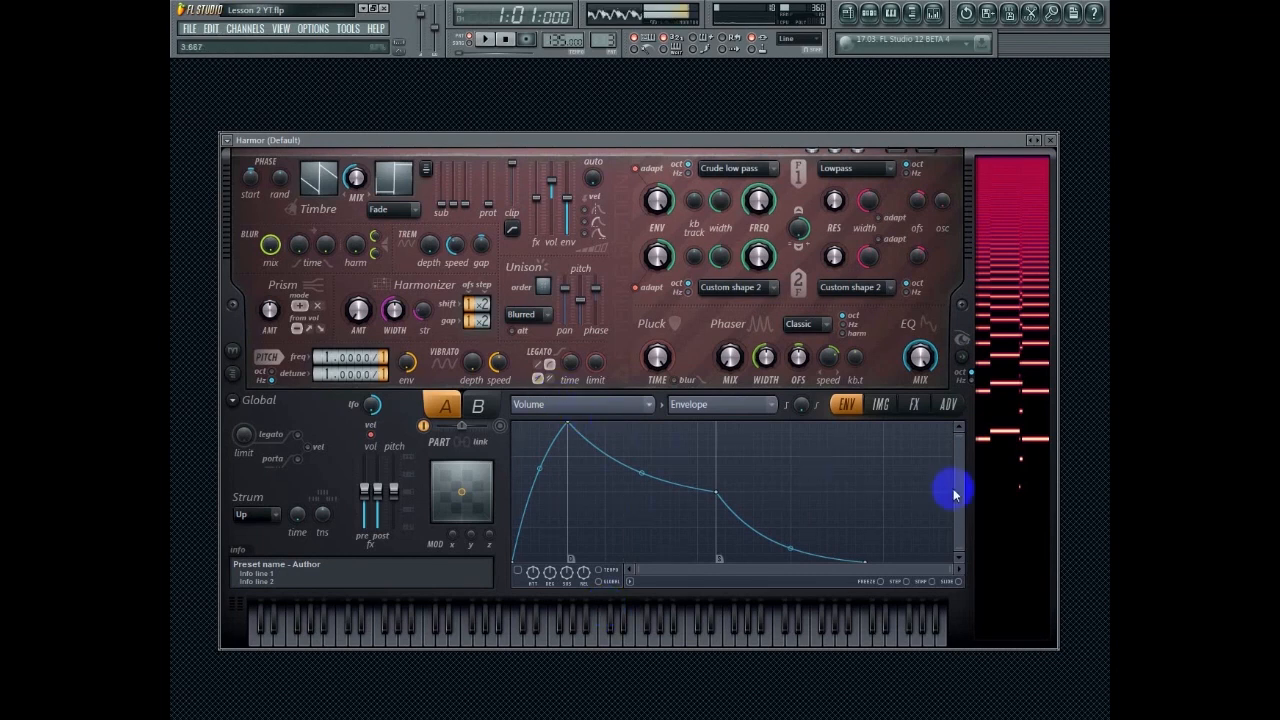
Switch the Volume target to Unison index mapping and raise the unison order
{"action": "left_click", "coordinate": [706, 413]}
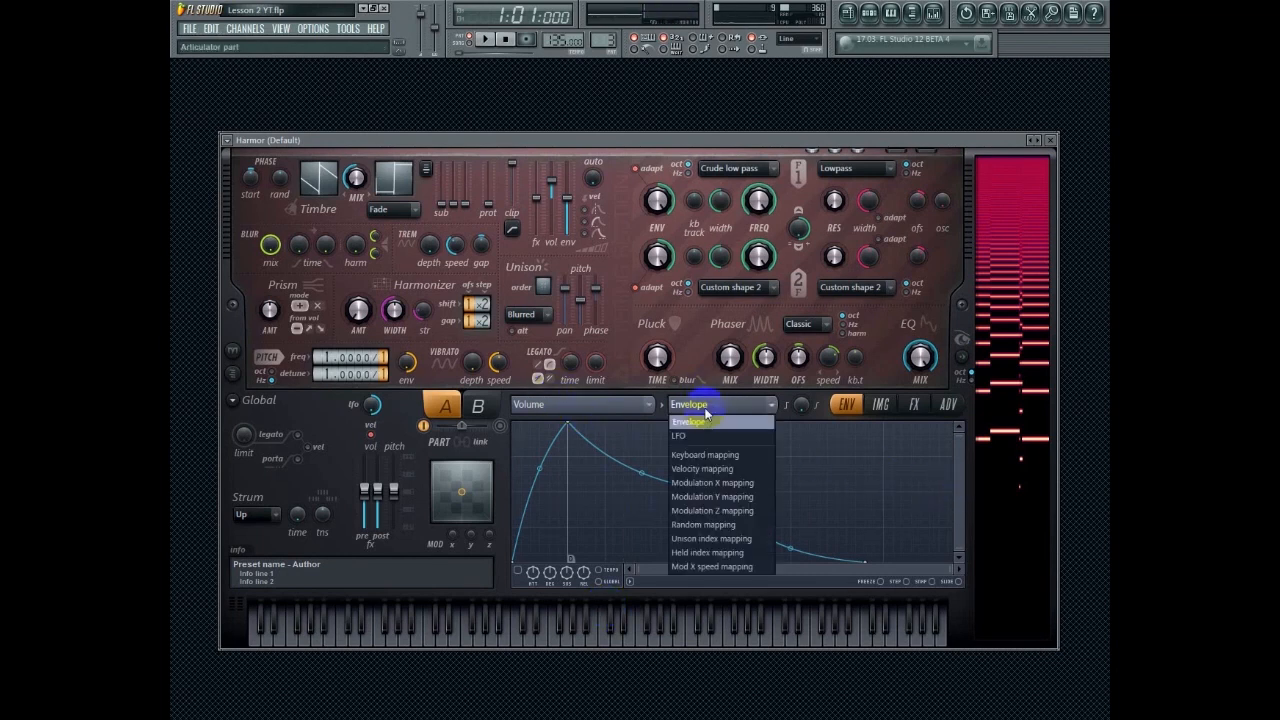
{"action": "left_click", "coordinate": [735, 538]}
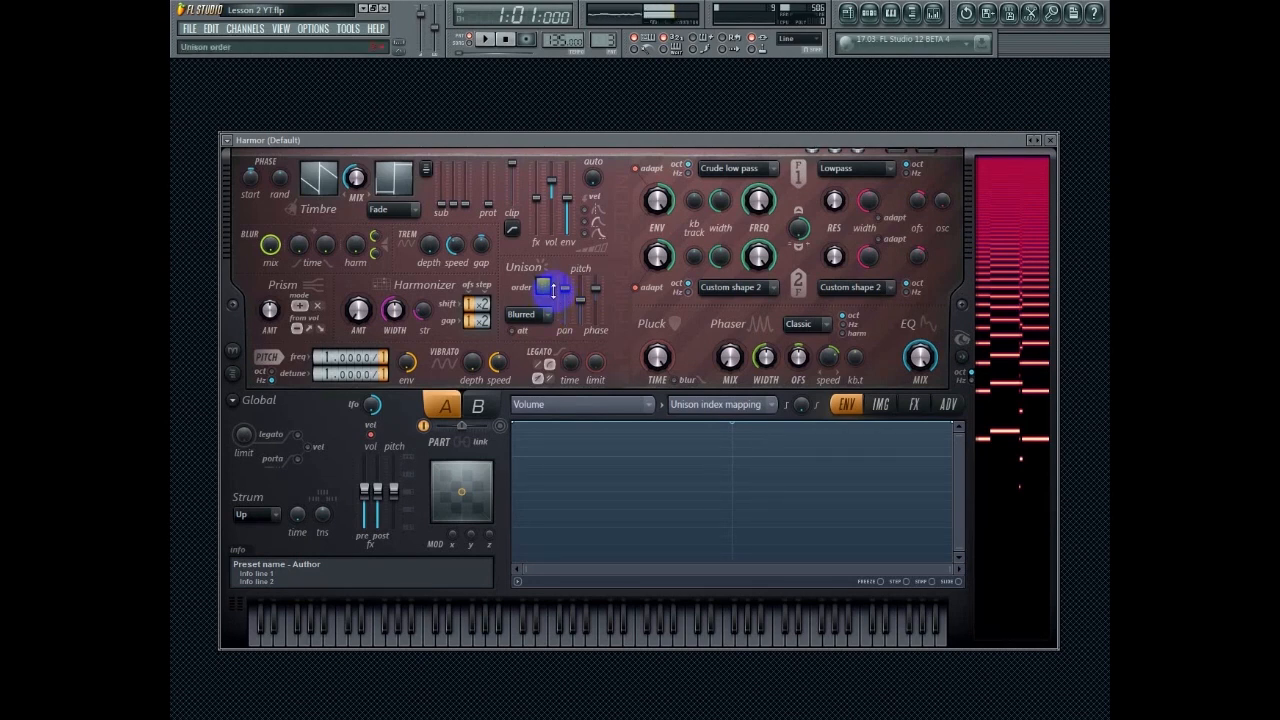
{"action": "scroll", "coordinate": [553, 290], "scroll_direction": "up", "scroll_amount": 2}
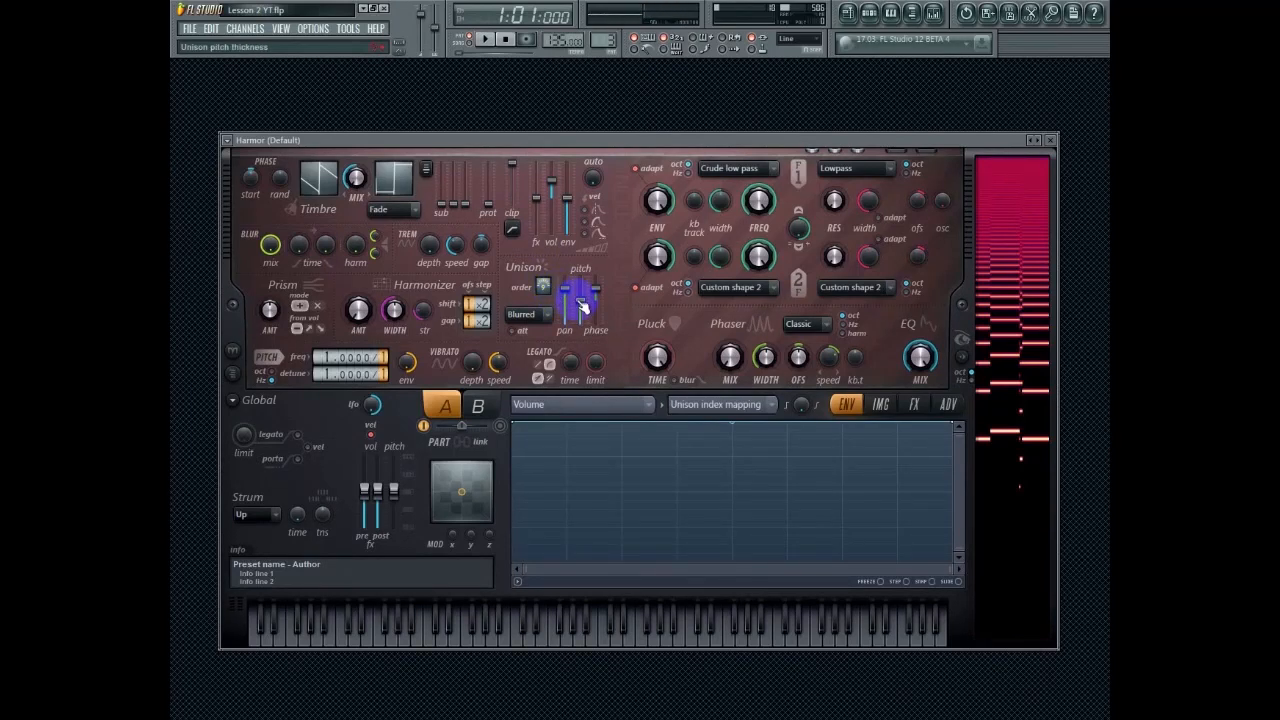
Try out different unison panning, pitch thickness and phase amounts
{"action": "left_click_drag", "start_coordinate": [566, 290], "coordinate": [571, 299]}
{"action": "mouse_move", "coordinate": [581, 299]}
{"action": "left_mouse_down"}
{"action": "mouse_move", "coordinate": [581, 240]}
{"action": "mouse_move", "coordinate": [570, 330]}
{"action": "mouse_move", "coordinate": [581, 303]}
{"action": "left_mouse_up"}
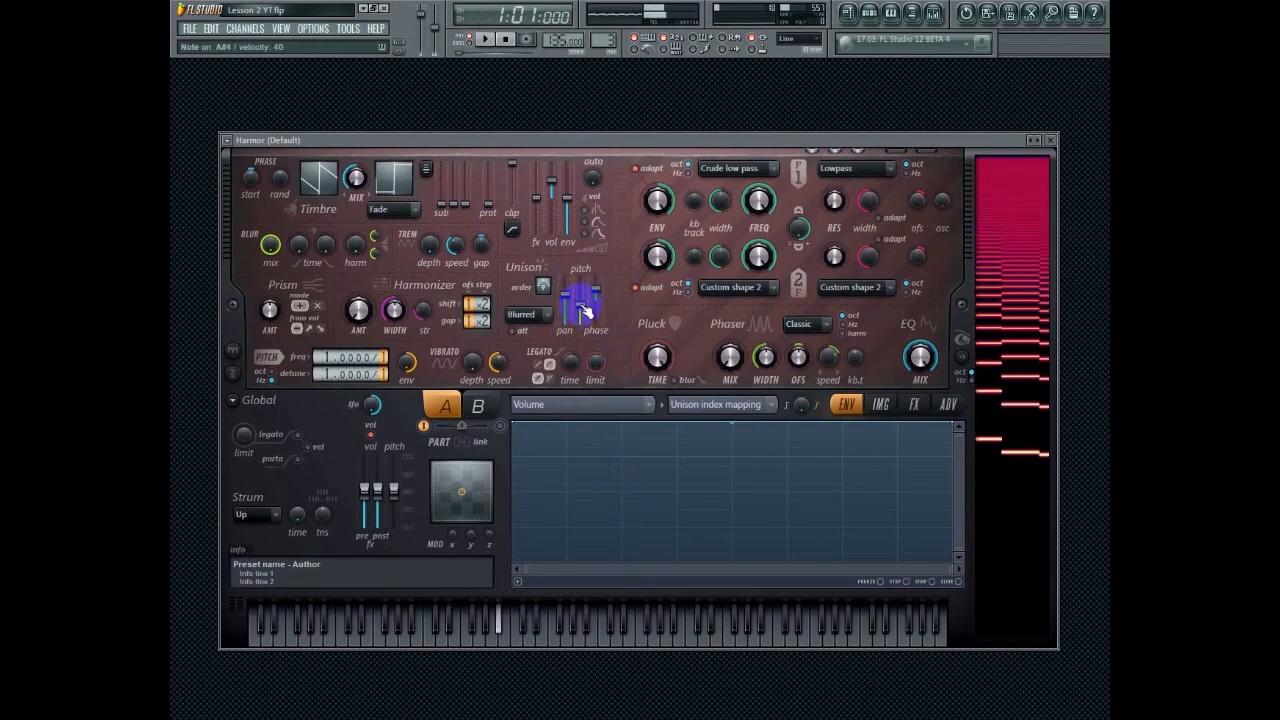
{"action": "left_click", "coordinate": [581, 303]}
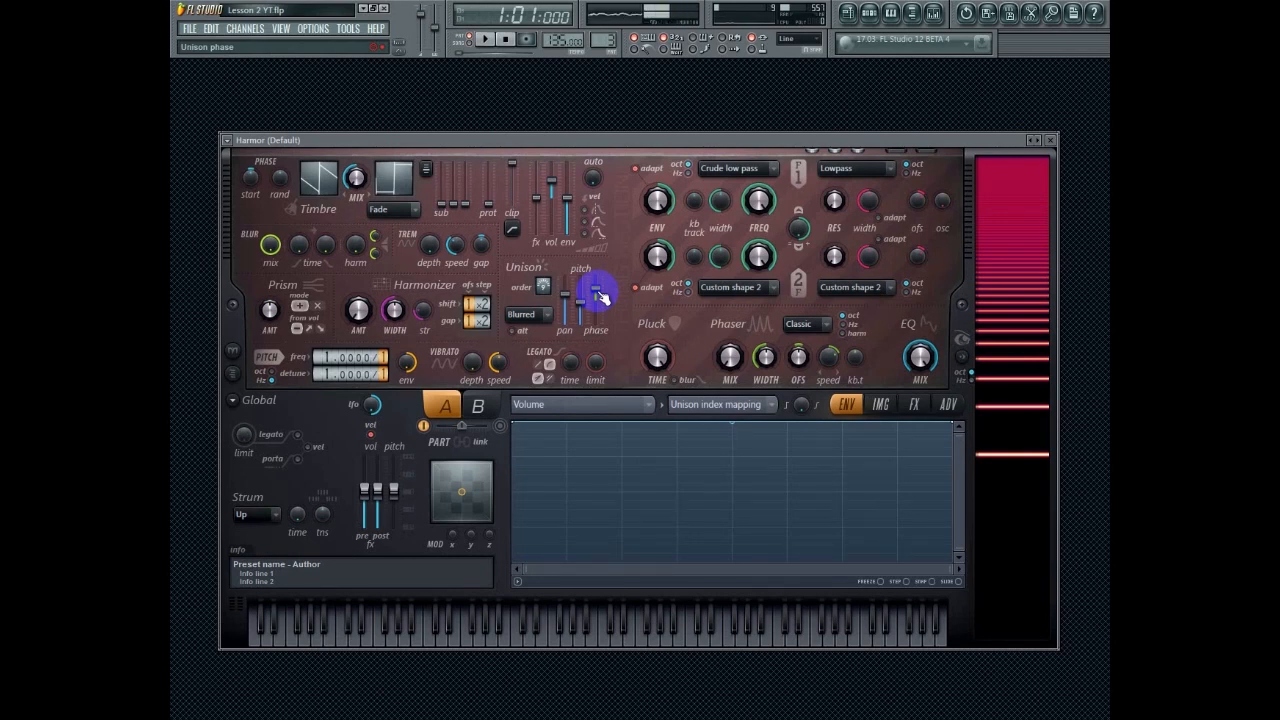
{"action": "left_click", "coordinate": [811, 646]}
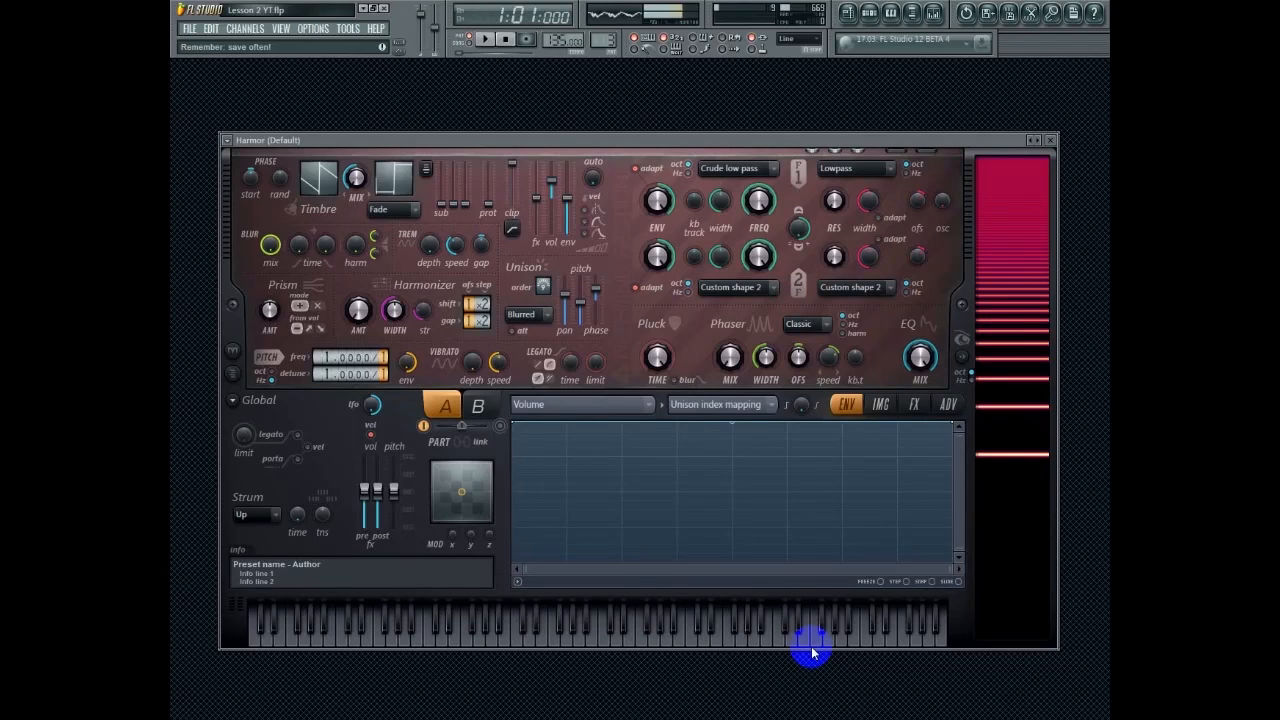
{"action": "left_click", "coordinate": [581, 297]}
{"action": "mouse_move", "coordinate": [581, 297]}
{"action": "left_mouse_down"}
{"action": "mouse_move", "coordinate": [563, 300]}
{"action": "mouse_move", "coordinate": [602, 302]}
{"action": "left_mouse_up"}
{"action": "left_click", "coordinate": [581, 302]}
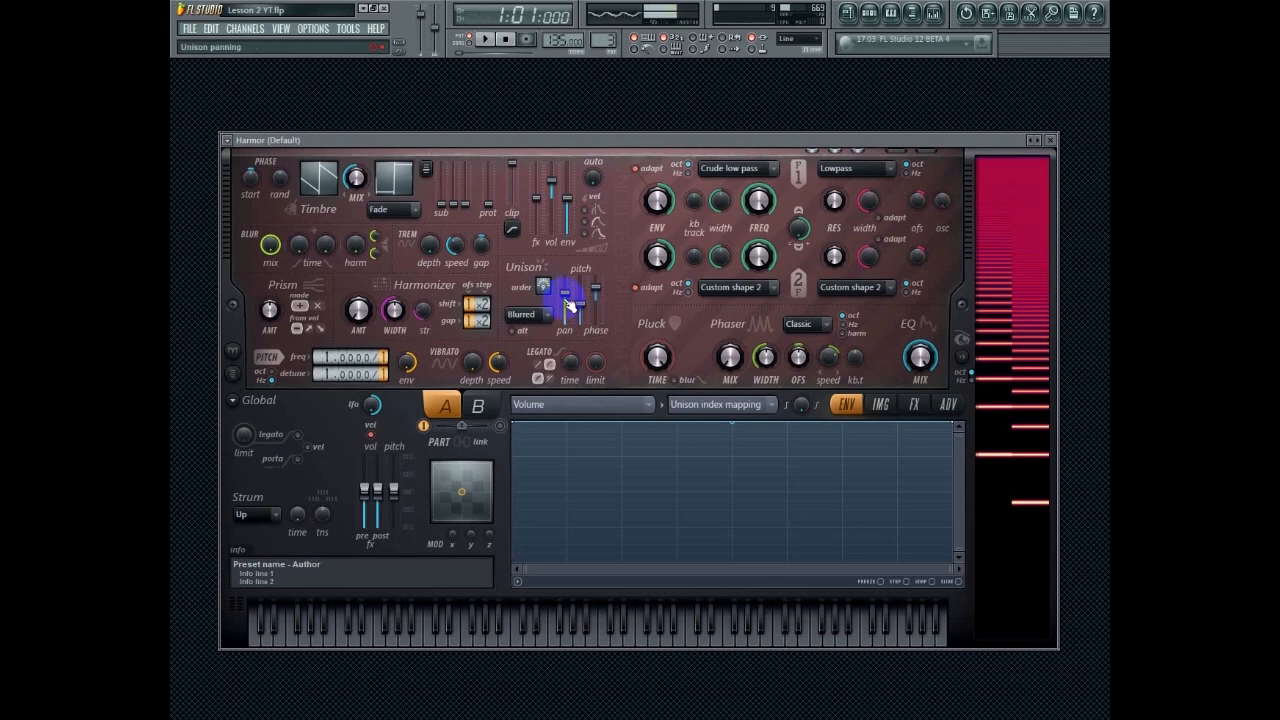
Reset Harmor to its default preset
{"action": "left_click", "coordinate": [227, 140]}
{"action": "mouse_move", "coordinate": [310, 177]}
{"action": "left_click", "coordinate": [431, 518]}
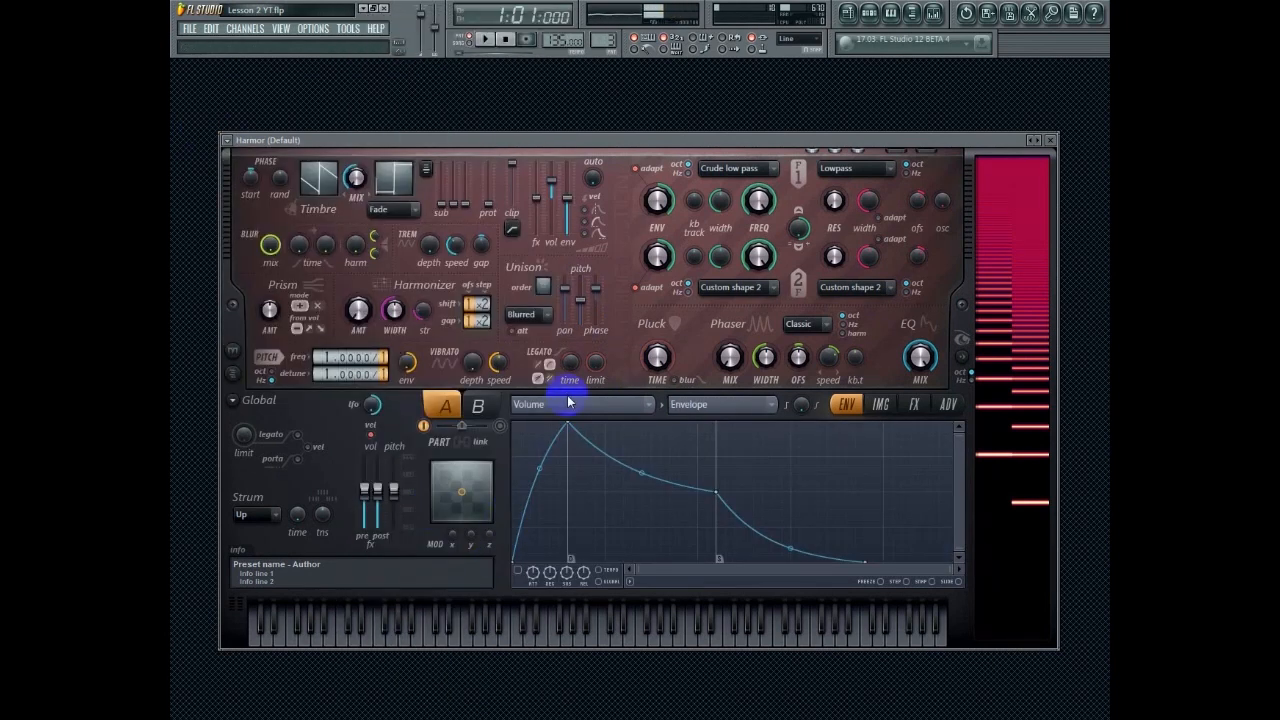
Set the unison order to 2 and show the Unison index mapping of Timbre 1 & 2 mix
{"action": "left_click", "coordinate": [547, 286]}
{"action": "mouse_move", "coordinate": [547, 286]}
{"action": "left_mouse_down"}
{"action": "mouse_move", "coordinate": [571, 294]}
{"action": "mouse_move", "coordinate": [543, 286]}
{"action": "left_mouse_up"}
{"action": "left_click", "coordinate": [571, 405]}
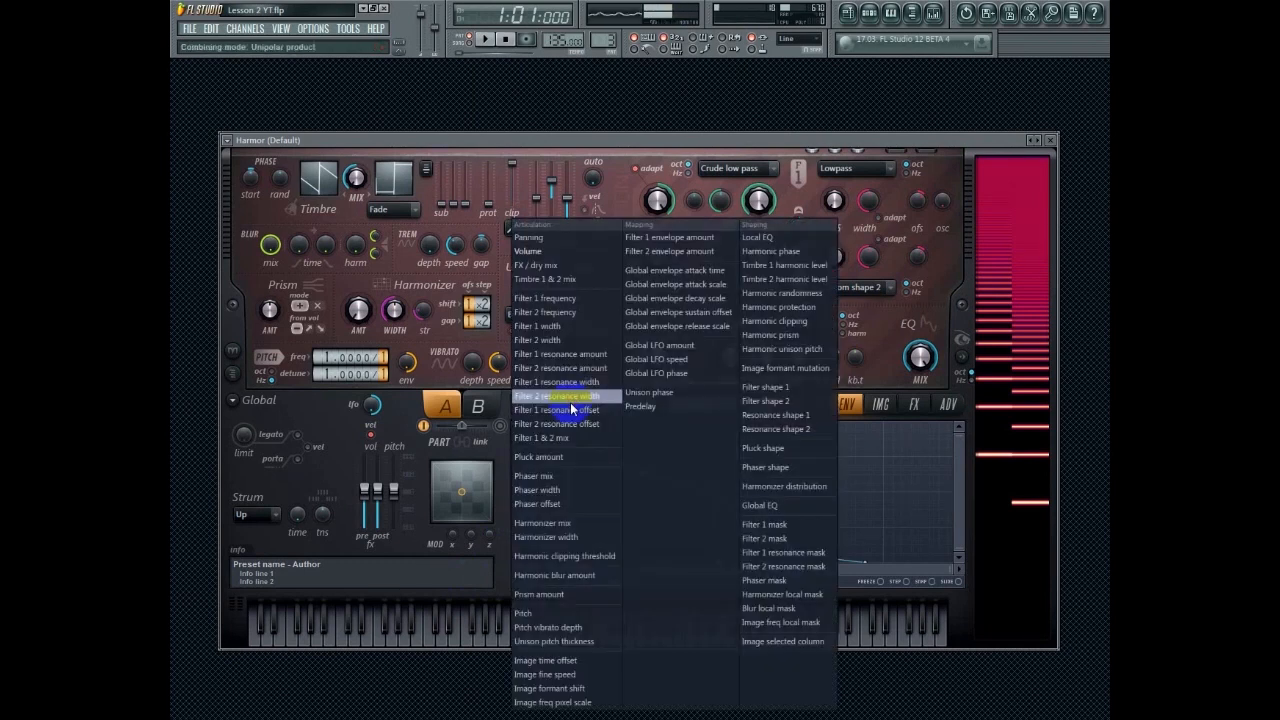
{"action": "left_click", "coordinate": [548, 279]}
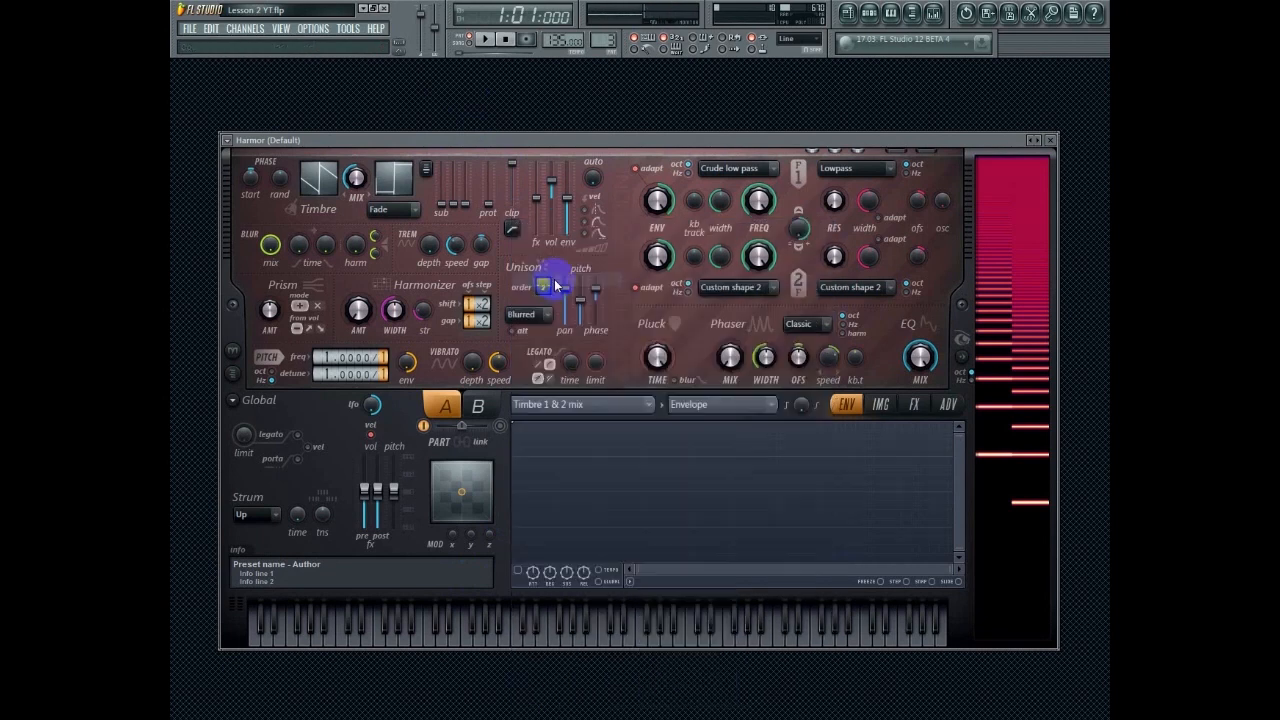
{"action": "left_click", "coordinate": [727, 404]}
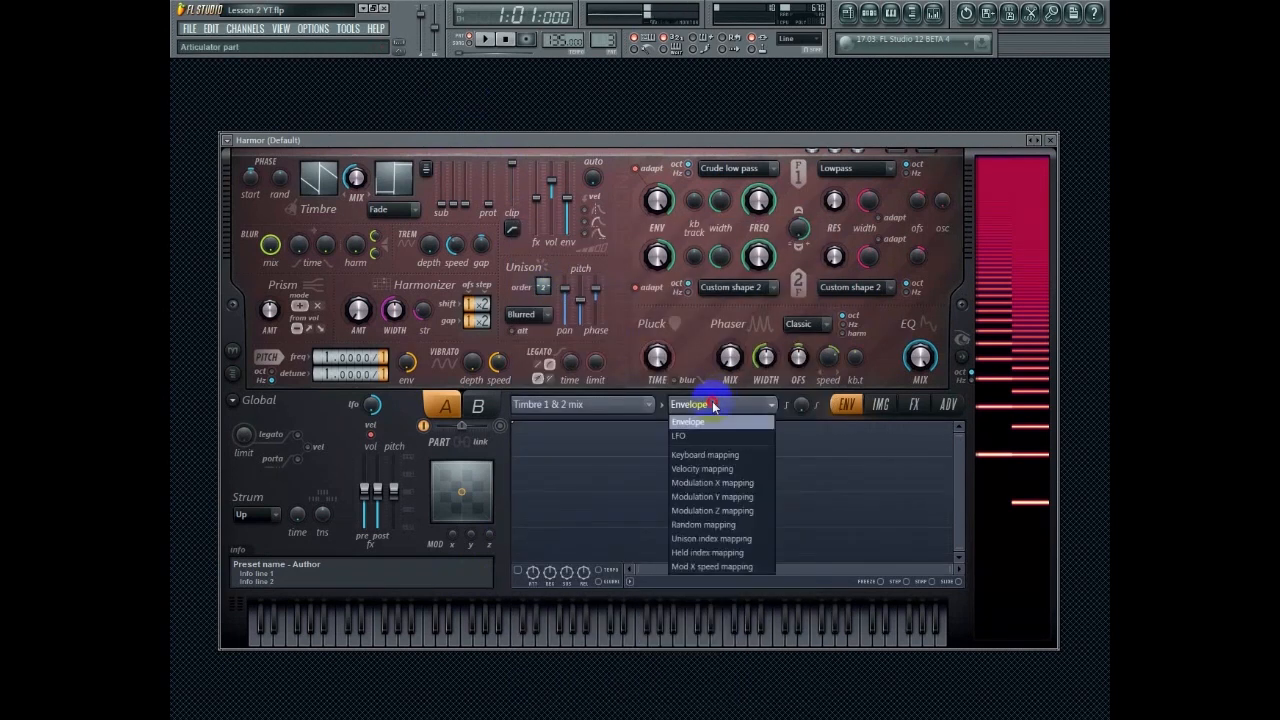
{"action": "left_click", "coordinate": [593, 407]}
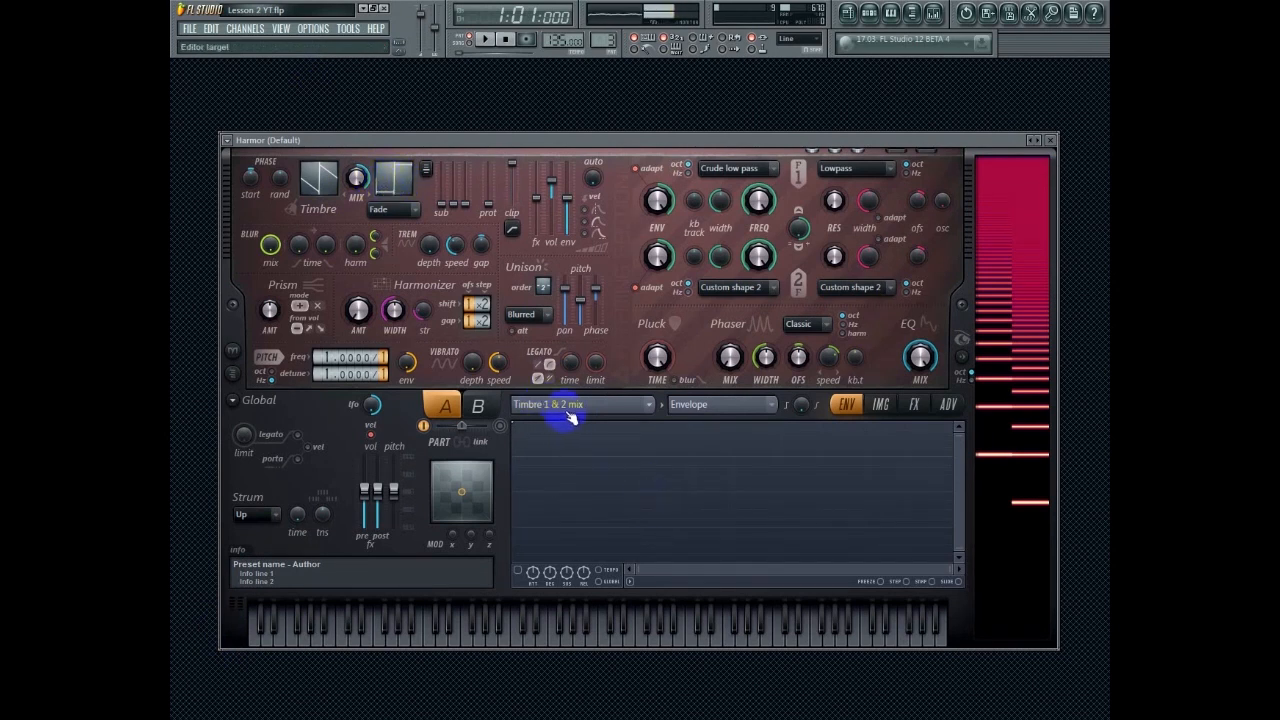
{"action": "left_click", "coordinate": [704, 405]}
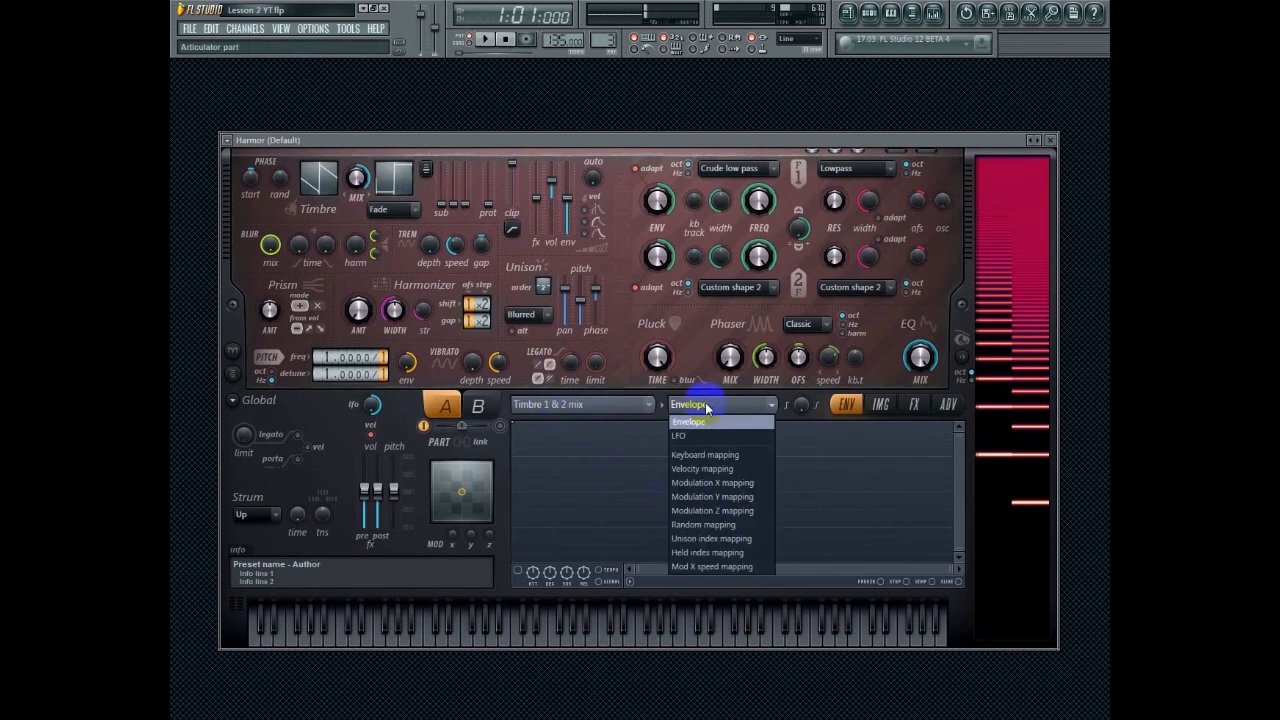
{"action": "left_click", "coordinate": [759, 540]}
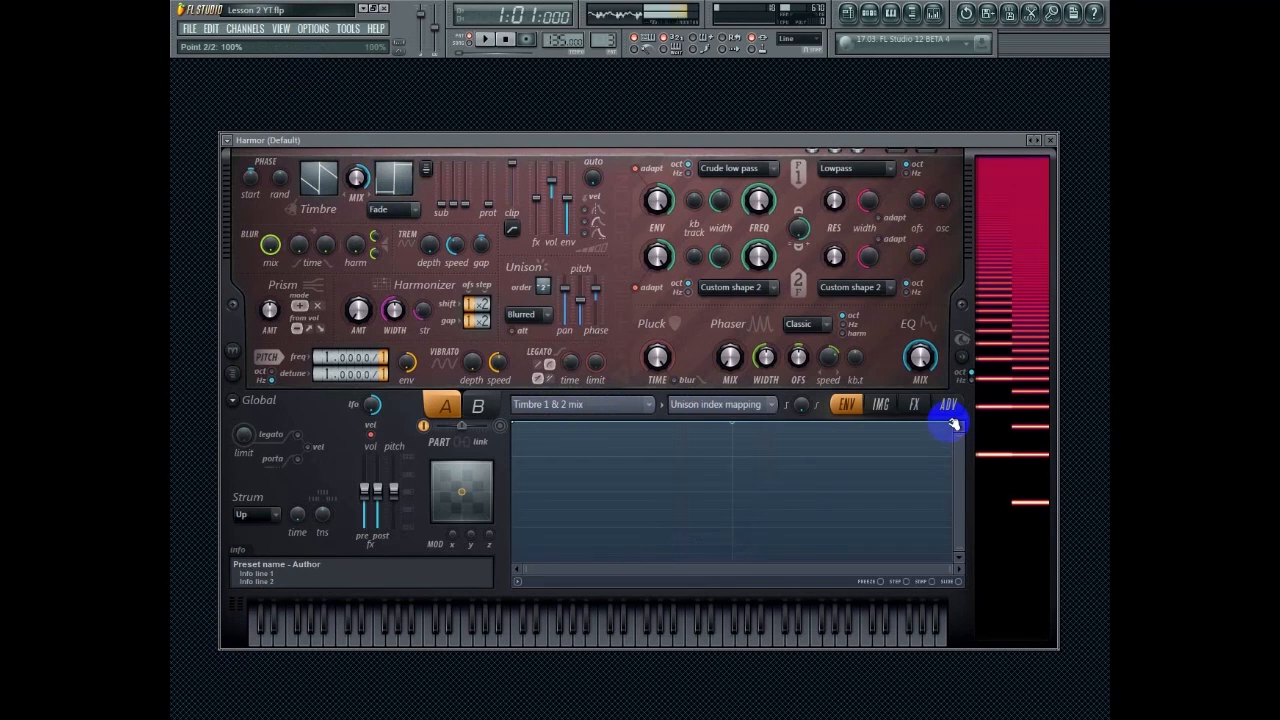
Lower the mapping's end point to zero so the timbre mix falls in a straight line across the unison voices
{"action": "left_click_drag", "start_coordinate": [954, 424], "coordinate": [950, 600]}
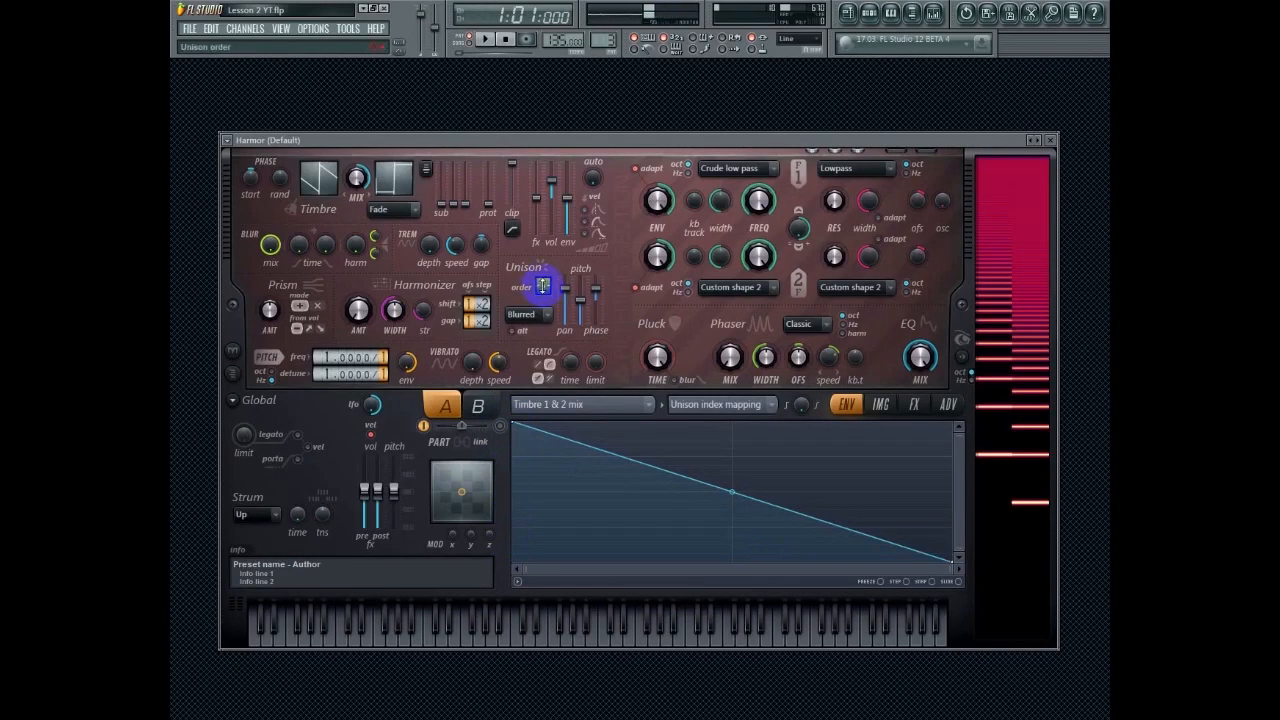
{"action": "mouse_move", "coordinate": [950, 563]}
{"action": "left_mouse_down"}
{"action": "mouse_move", "coordinate": [966, 477]}
{"action": "mouse_move", "coordinate": [954, 471]}
{"action": "mouse_move", "coordinate": [958, 577]}
{"action": "left_mouse_up"}
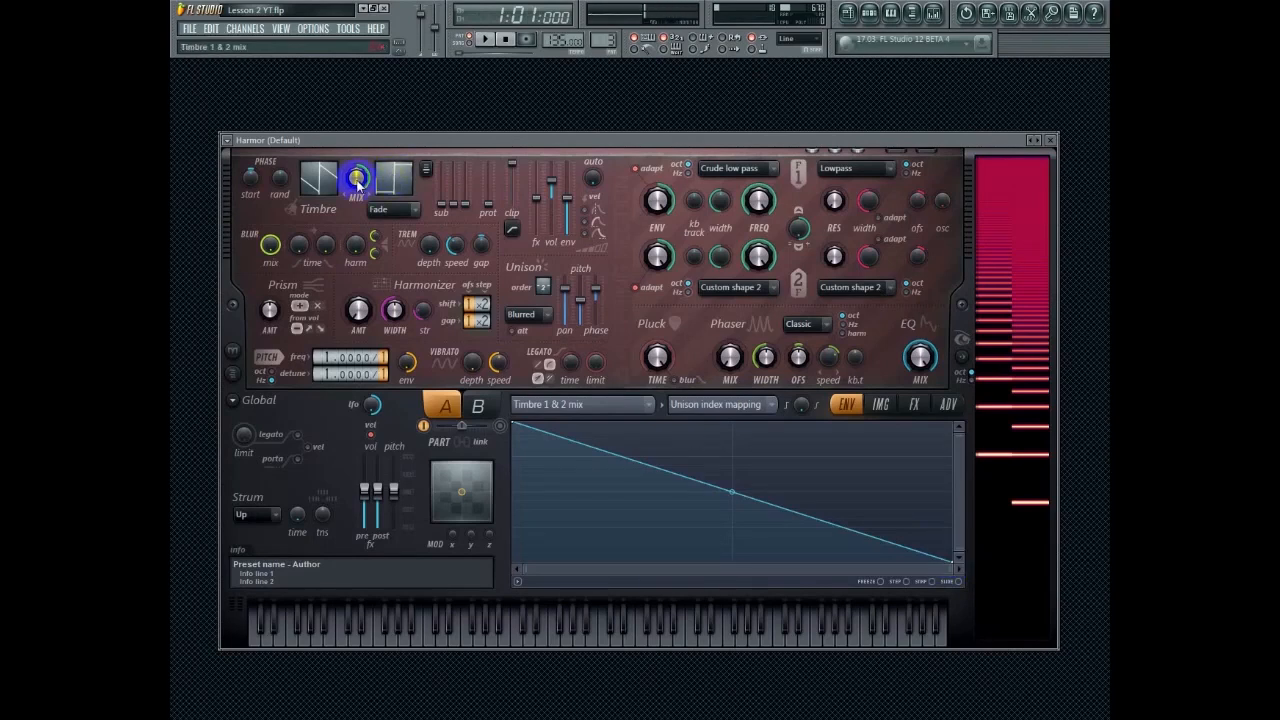
{"action": "mouse_move", "coordinate": [357, 181]}
{"action": "left_mouse_down"}
{"action": "mouse_move", "coordinate": [357, 314]}
{"action": "mouse_move", "coordinate": [357, 143]}
{"action": "mouse_move", "coordinate": [329, 634]}
{"action": "mouse_move", "coordinate": [357, 181]}
{"action": "left_mouse_up"}
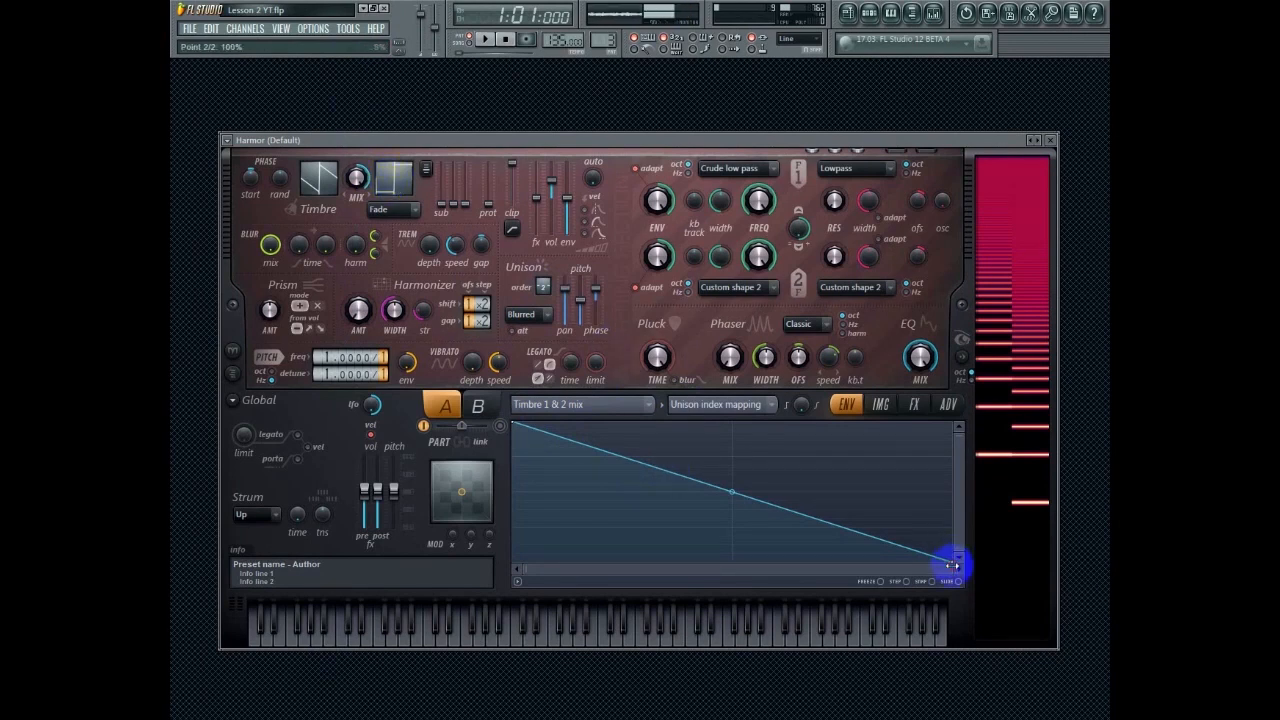
Try a control point near the middle of the mapping line, slightly above it, and delete it again
{"action": "right_click", "coordinate": [733, 463]}
{"action": "mouse_move", "coordinate": [732, 467]}
{"action": "left_mouse_down"}
{"action": "mouse_move", "coordinate": [732, 516]}
{"action": "mouse_move", "coordinate": [727, 473]}
{"action": "left_mouse_up"}
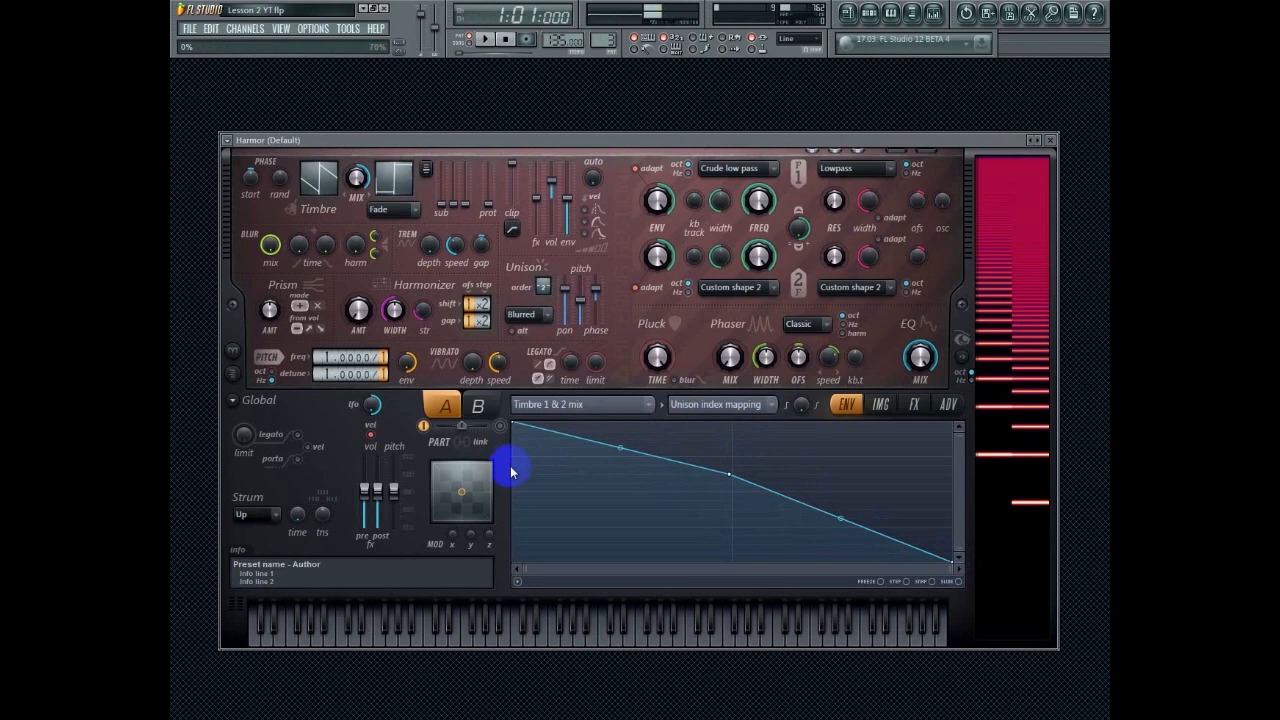
{"action": "right_click", "coordinate": [744, 479]}
{"action": "left_click", "coordinate": [752, 494]}
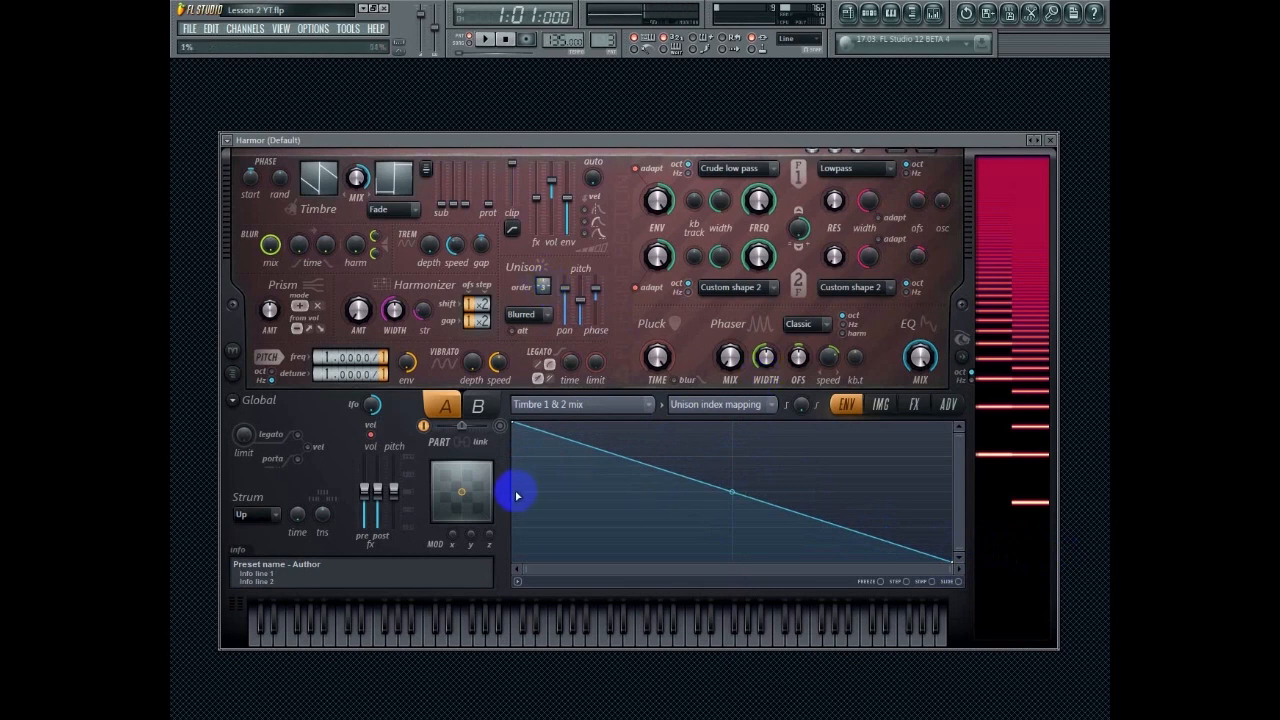
Place two control points on the falling mapping line, at about 33% and 67% of its length
{"action": "mouse_move", "coordinate": [732, 492]}
{"action": "left_mouse_down"}
{"action": "mouse_move", "coordinate": [731, 457]}
{"action": "mouse_move", "coordinate": [738, 499]}
{"action": "left_mouse_up"}
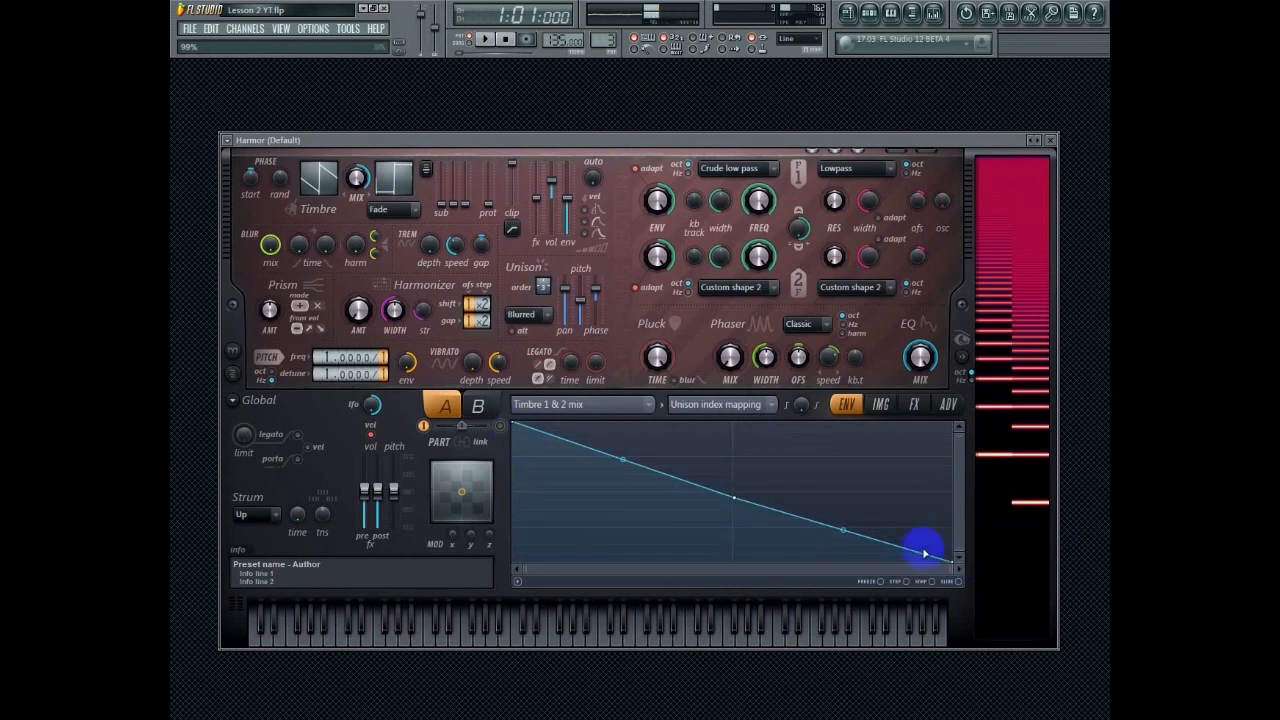
{"action": "left_click_drag", "start_coordinate": [733, 498], "coordinate": [732, 493]}
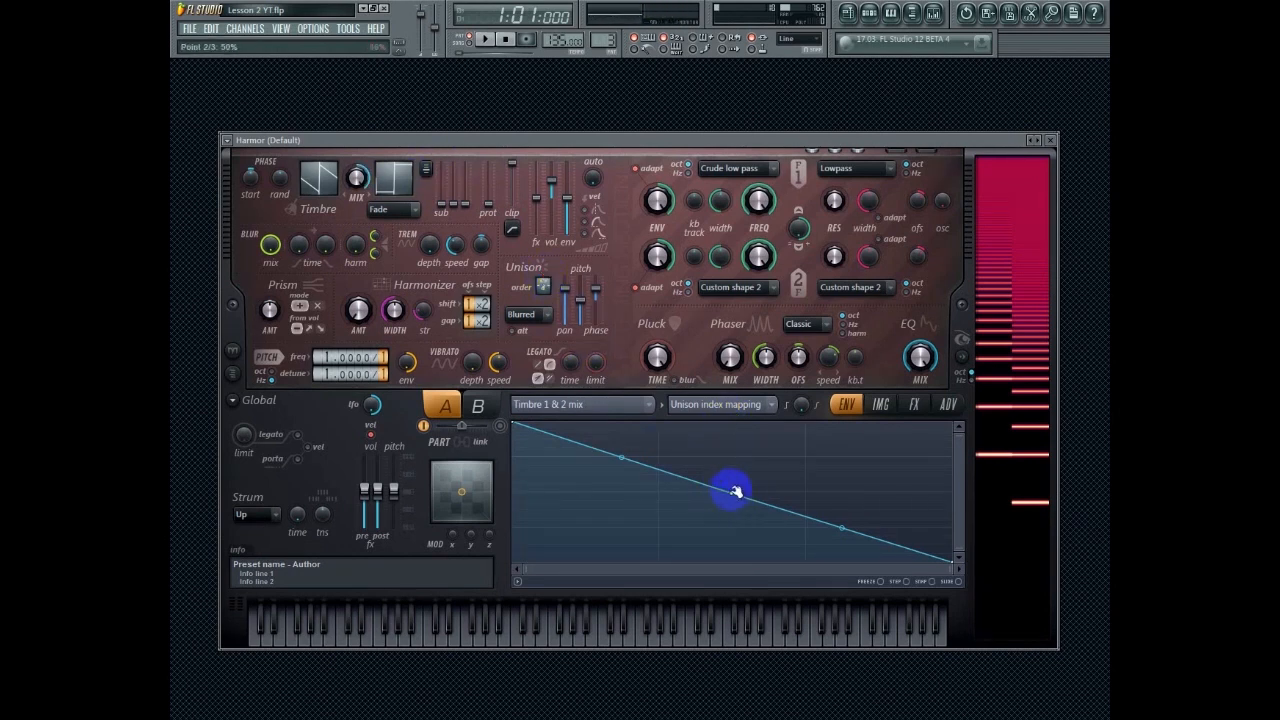
{"action": "left_click_drag", "start_coordinate": [736, 491], "coordinate": [661, 468]}
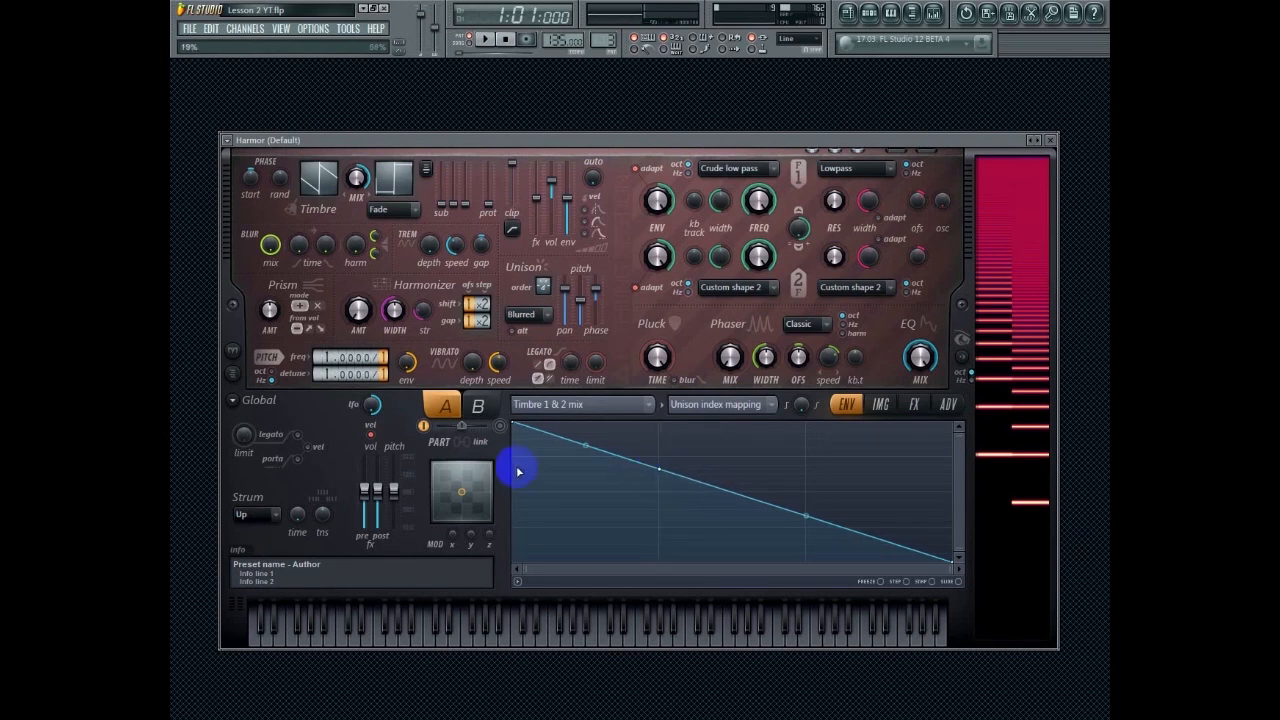
{"action": "right_click", "coordinate": [806, 507]}
{"action": "left_click_drag", "start_coordinate": [807, 508], "coordinate": [811, 512]}
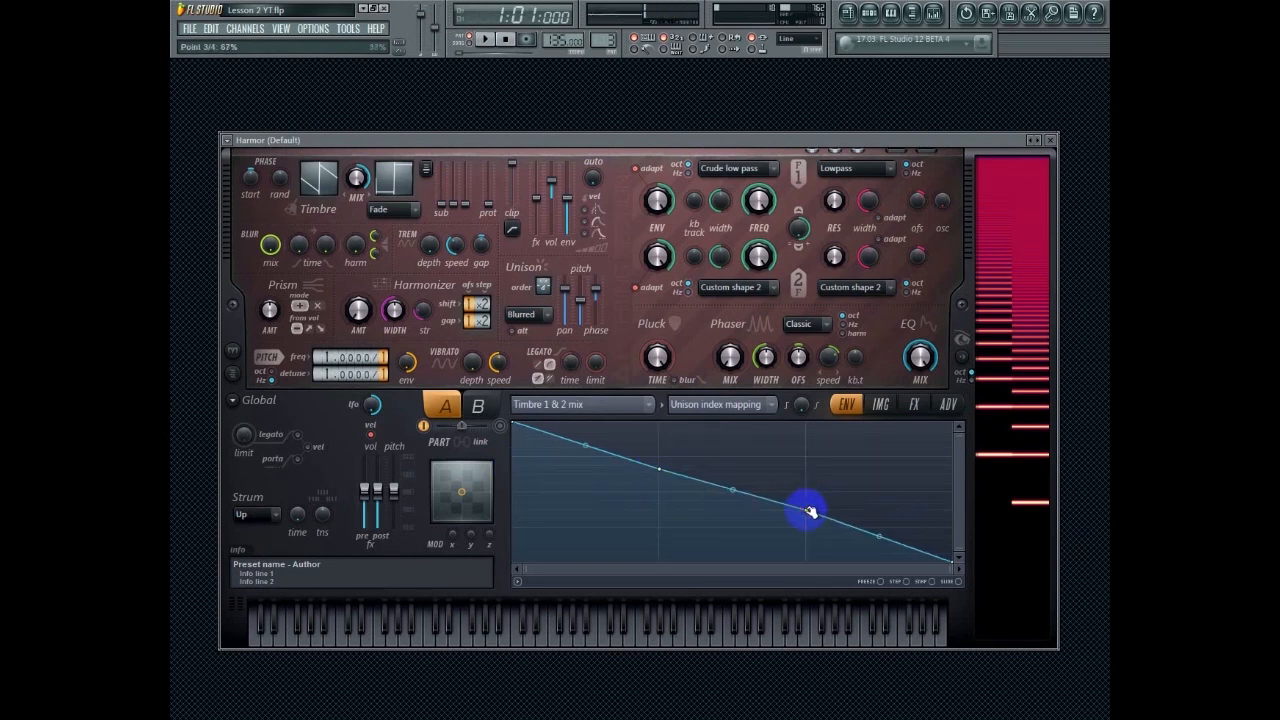
Shift the first inner control point to 43%, level with the second one, and delete it
{"action": "left_click_drag", "start_coordinate": [661, 469], "coordinate": [693, 504]}
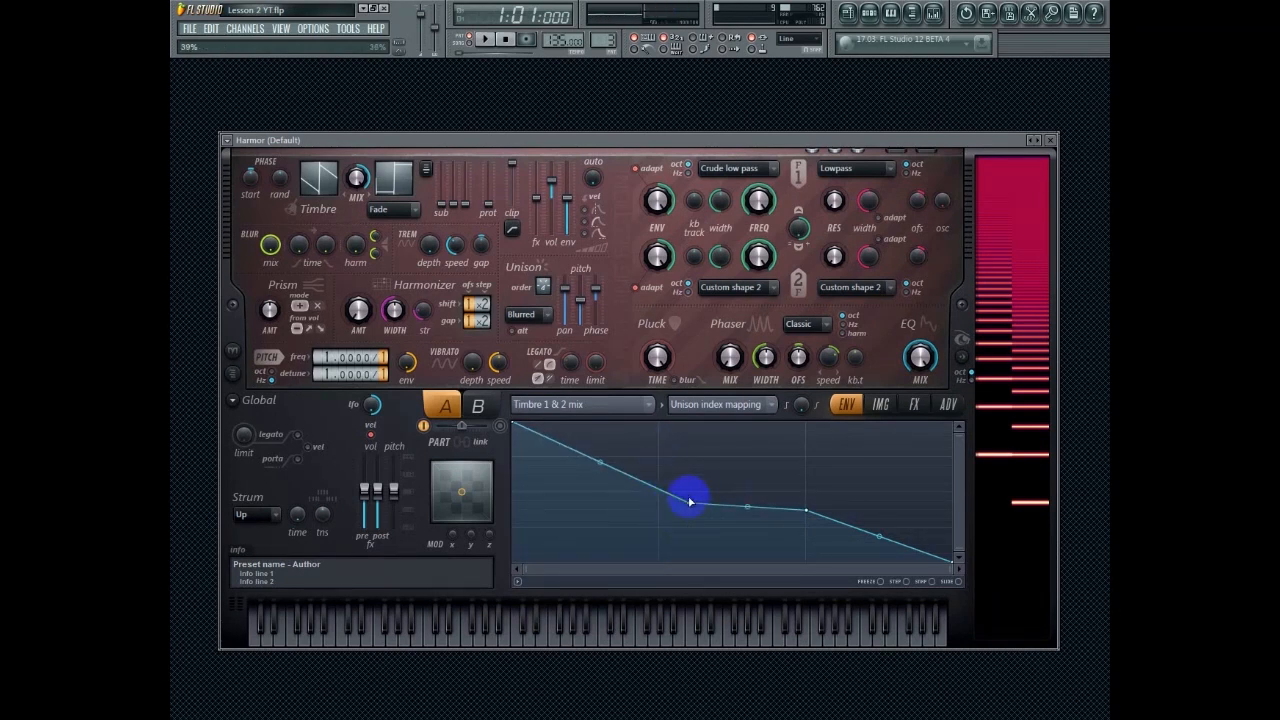
{"action": "left_click_drag", "start_coordinate": [694, 504], "coordinate": [704, 511]}
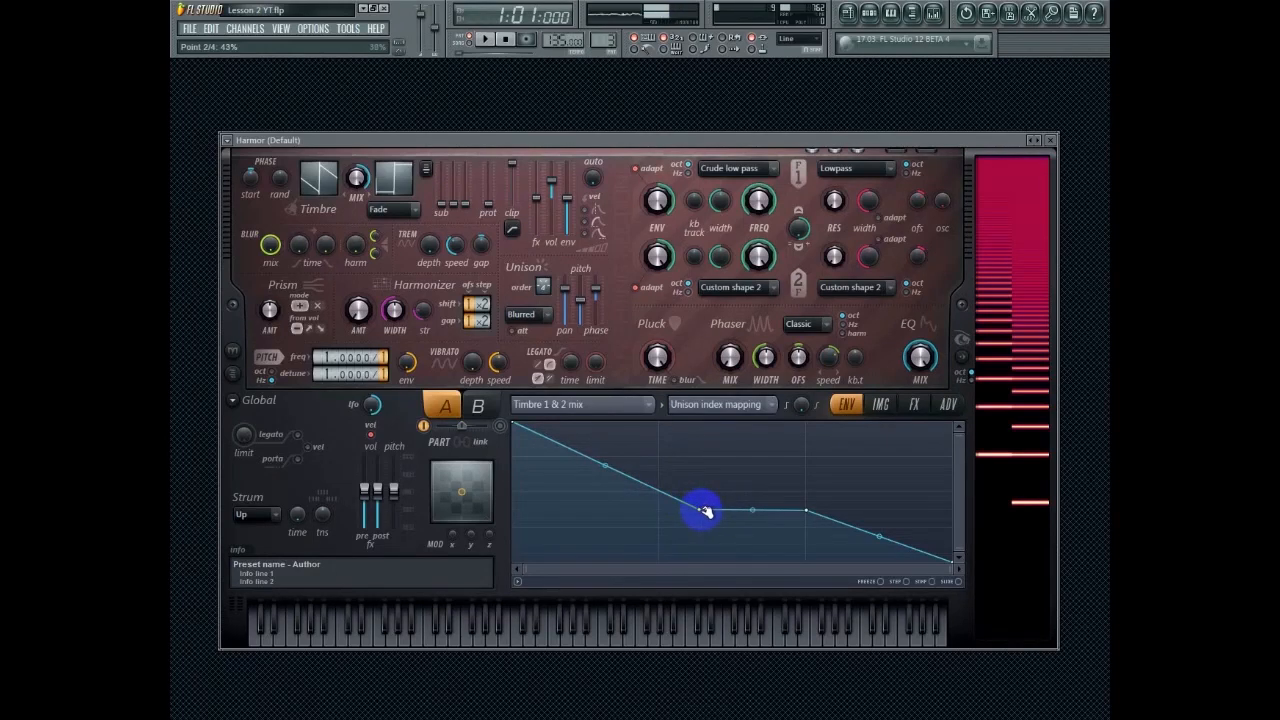
{"action": "right_click", "coordinate": [704, 511]}
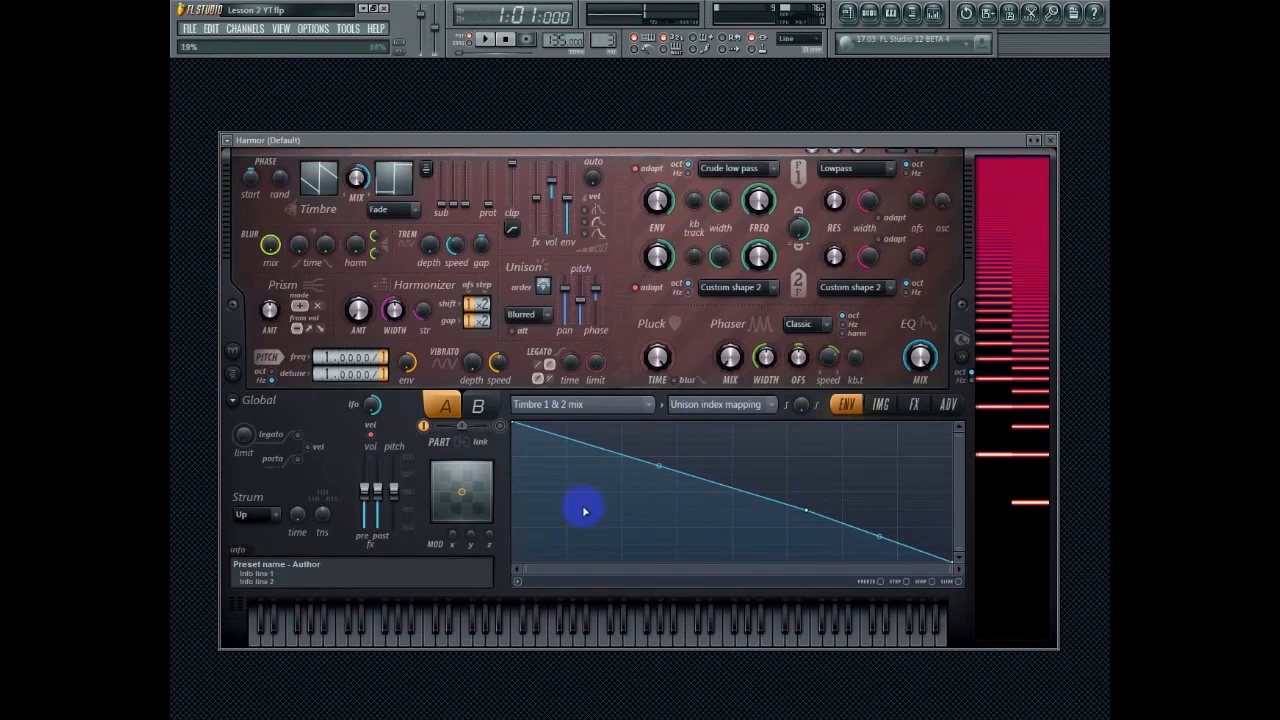
Shape the mapping curve into a zigzag with four low points at zero and peaks at full level between them
{"action": "left_click_drag", "start_coordinate": [570, 545], "coordinate": [571, 569]}
{"action": "left_click_drag", "start_coordinate": [595, 512], "coordinate": [624, 416]}
{"action": "left_click_drag", "start_coordinate": [679, 538], "coordinate": [680, 570]}
{"action": "left_click_drag", "start_coordinate": [733, 438], "coordinate": [735, 415]}
{"action": "left_click_drag", "start_coordinate": [789, 543], "coordinate": [791, 560]}
{"action": "left_click_drag", "start_coordinate": [806, 513], "coordinate": [843, 422]}
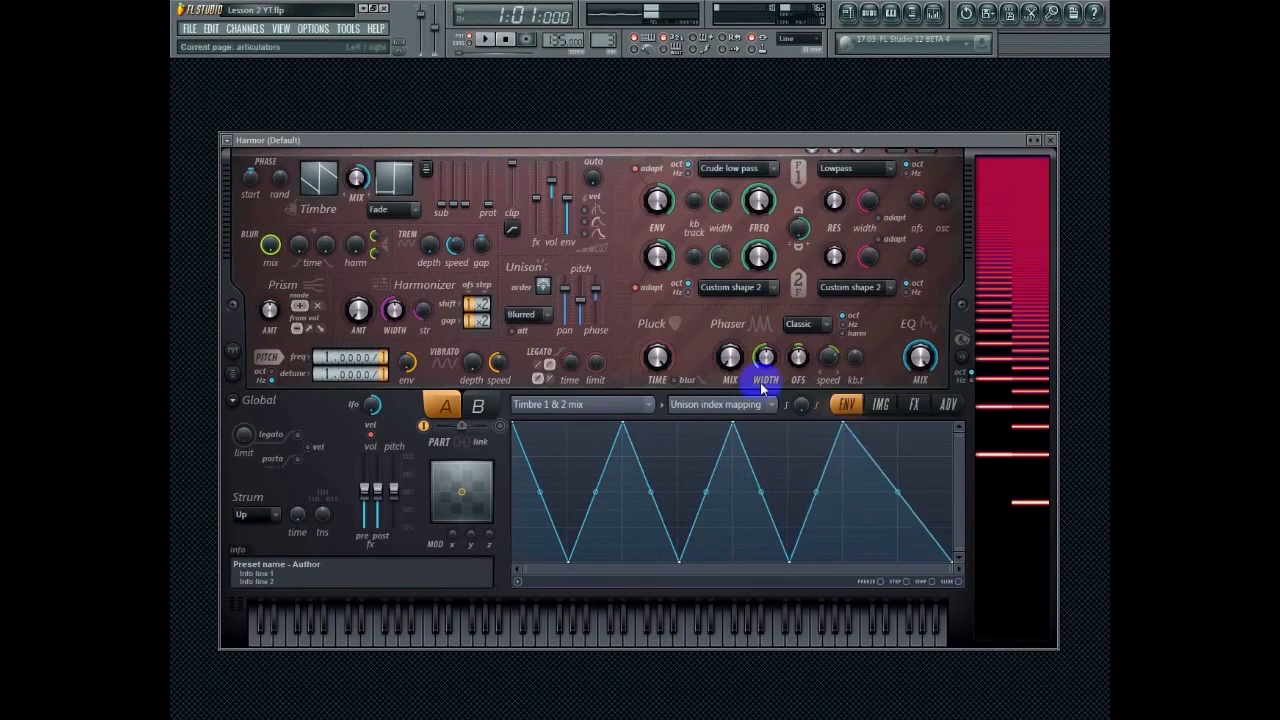
{"action": "left_click_drag", "start_coordinate": [891, 538], "coordinate": [971, 380]}
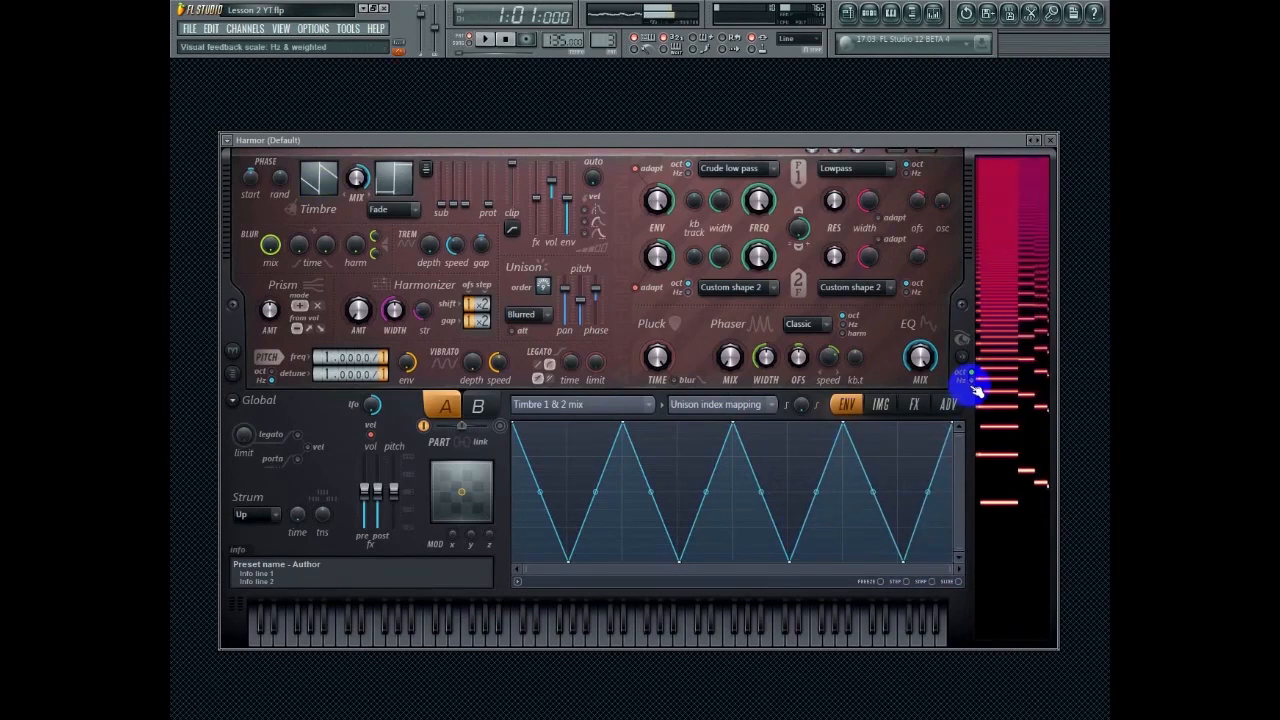
Lower the unison pitch thickness, panning and phase amounts
{"action": "left_click_drag", "start_coordinate": [582, 300], "coordinate": [583, 302]}
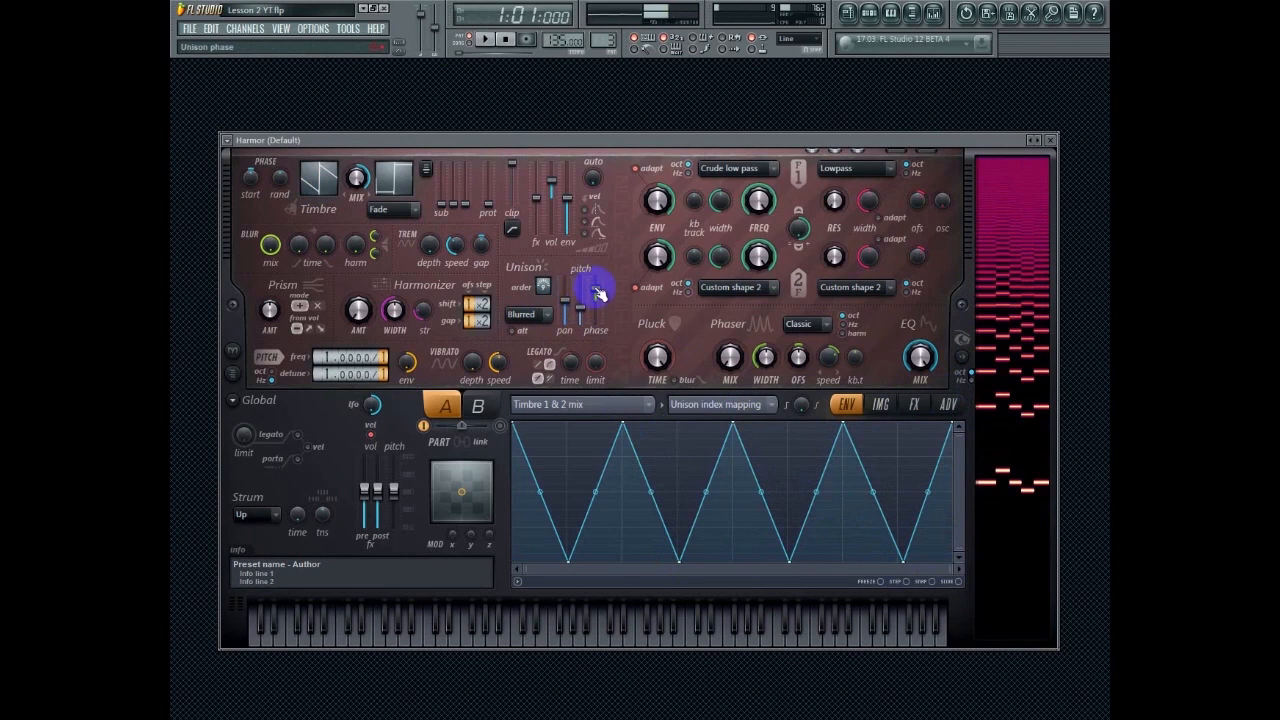
{"action": "left_click_drag", "start_coordinate": [598, 300], "coordinate": [570, 310]}
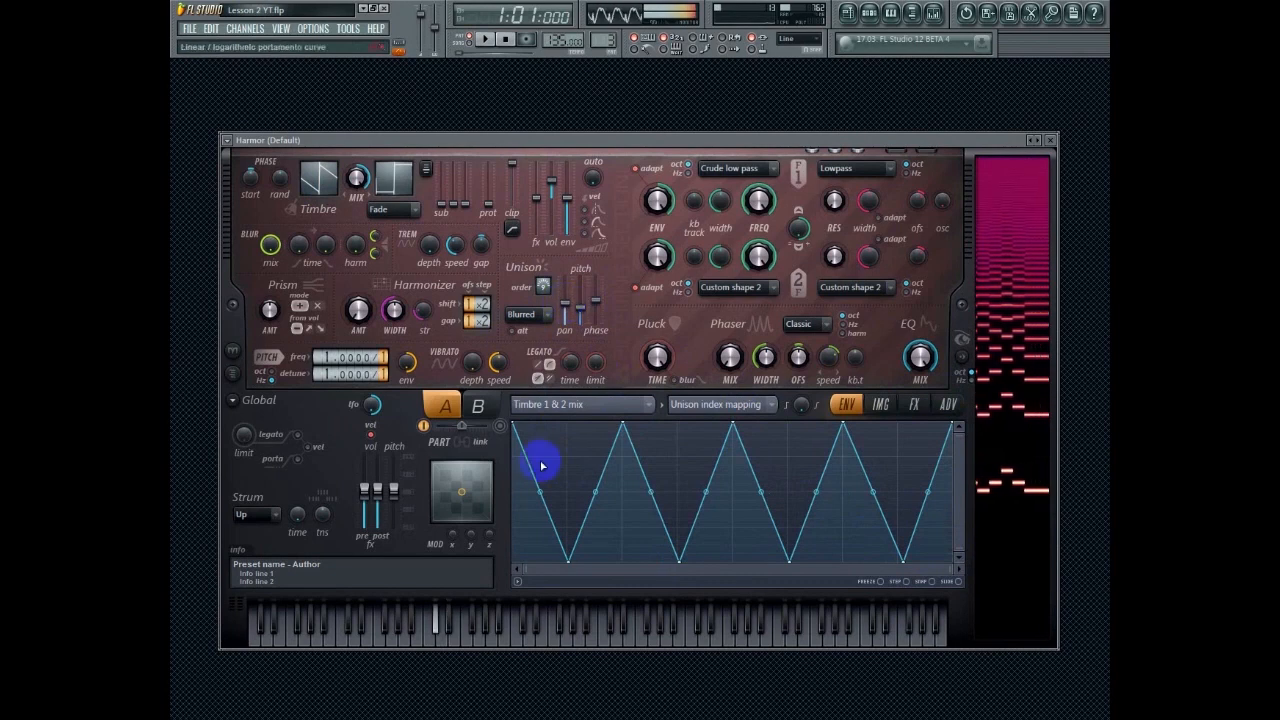
Raise the zigzag's four low points to full level and set the unison order to 5
{"action": "left_click_drag", "start_coordinate": [568, 560], "coordinate": [566, 424]}
{"action": "mouse_move", "coordinate": [679, 560]}
{"action": "left_mouse_down"}
{"action": "mouse_move", "coordinate": [686, 410]}
{"action": "mouse_move", "coordinate": [680, 424]}
{"action": "left_mouse_up"}
{"action": "left_click_drag", "start_coordinate": [790, 560], "coordinate": [786, 423]}
{"action": "left_click_drag", "start_coordinate": [903, 558], "coordinate": [906, 409]}
{"action": "left_click_drag", "start_coordinate": [543, 286], "coordinate": [543, 291]}
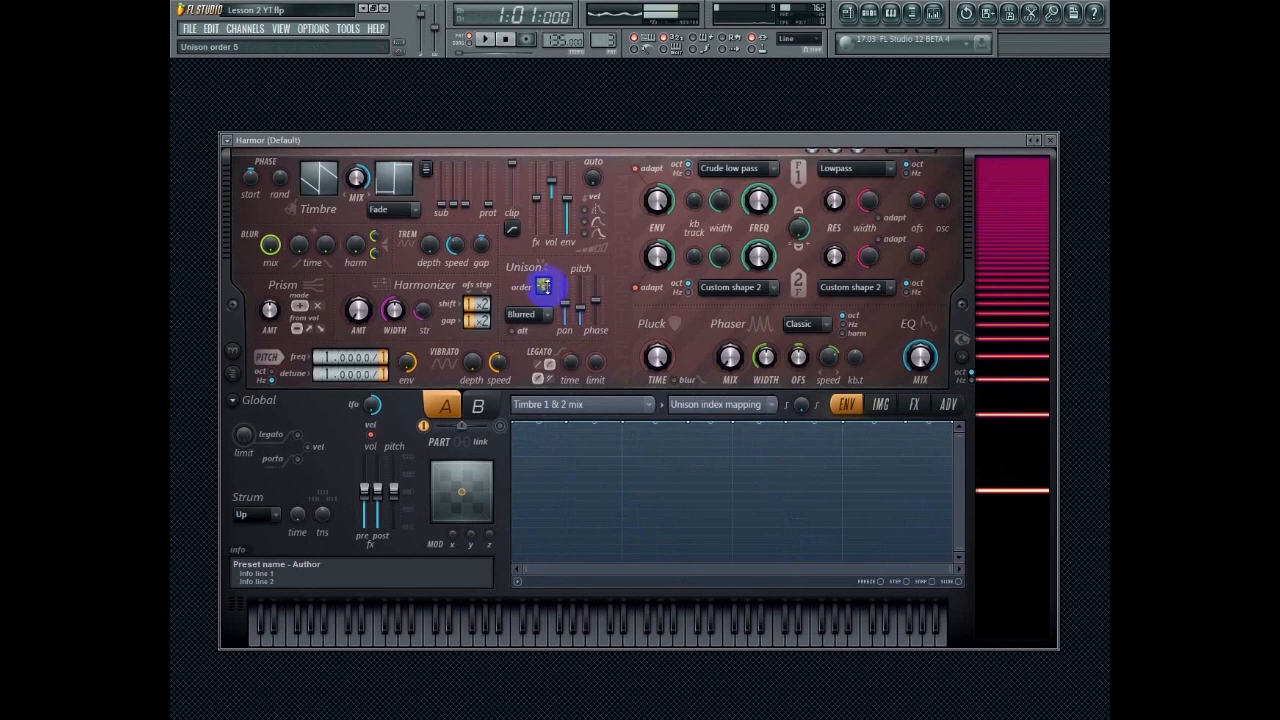
Delete leftover control points along the flat mapping curve one by one
{"action": "right_click", "coordinate": [567, 423]}
{"action": "left_click", "coordinate": [615, 442]}
{"action": "right_click", "coordinate": [620, 423]}
{"action": "left_click", "coordinate": [654, 442]}
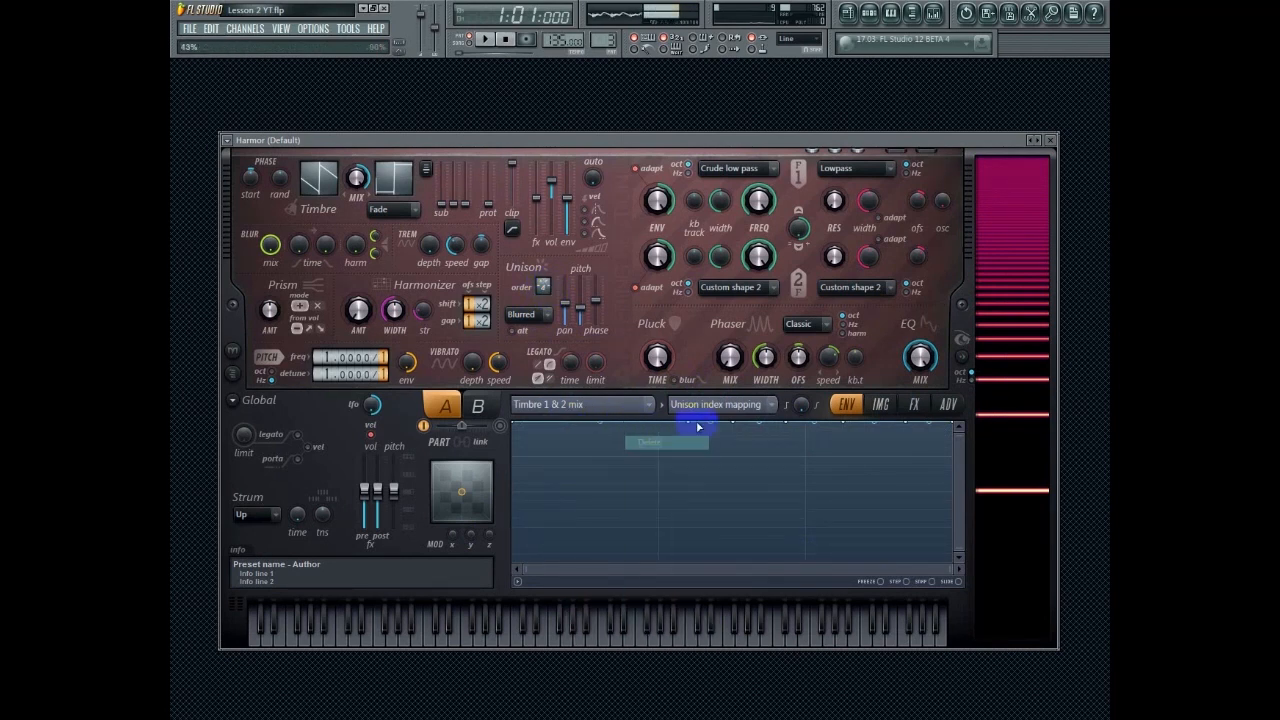
{"action": "right_click", "coordinate": [691, 426]}
{"action": "left_click", "coordinate": [733, 443]}
{"action": "right_click", "coordinate": [737, 427]}
{"action": "left_click", "coordinate": [771, 443]}
{"action": "right_click", "coordinate": [792, 423]}
Reset the Unison index mapping curve of Timbre 1 & 2 mix to its default state
{"action": "left_click", "coordinate": [518, 582]}
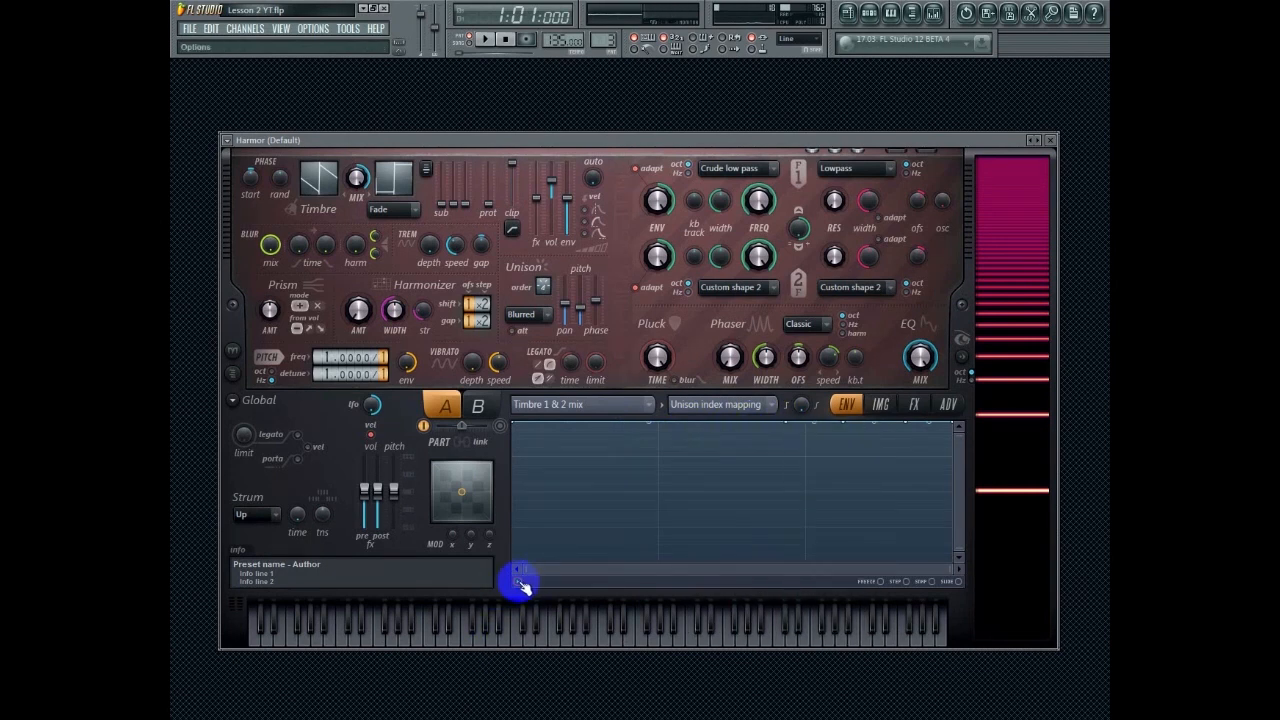
{"action": "left_click", "coordinate": [518, 582]}
{"action": "left_click", "coordinate": [566, 433]}
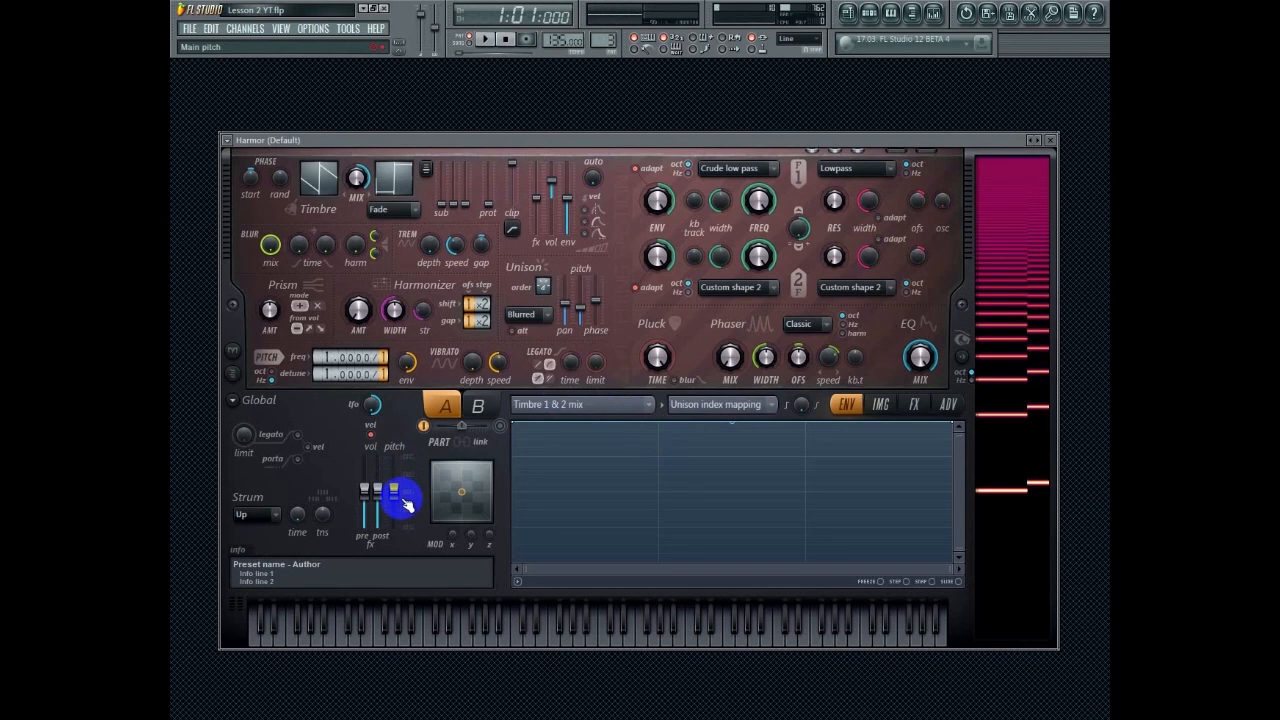
Lower Harmor's main pitch
{"action": "left_click_drag", "start_coordinate": [403, 500], "coordinate": [391, 568]}
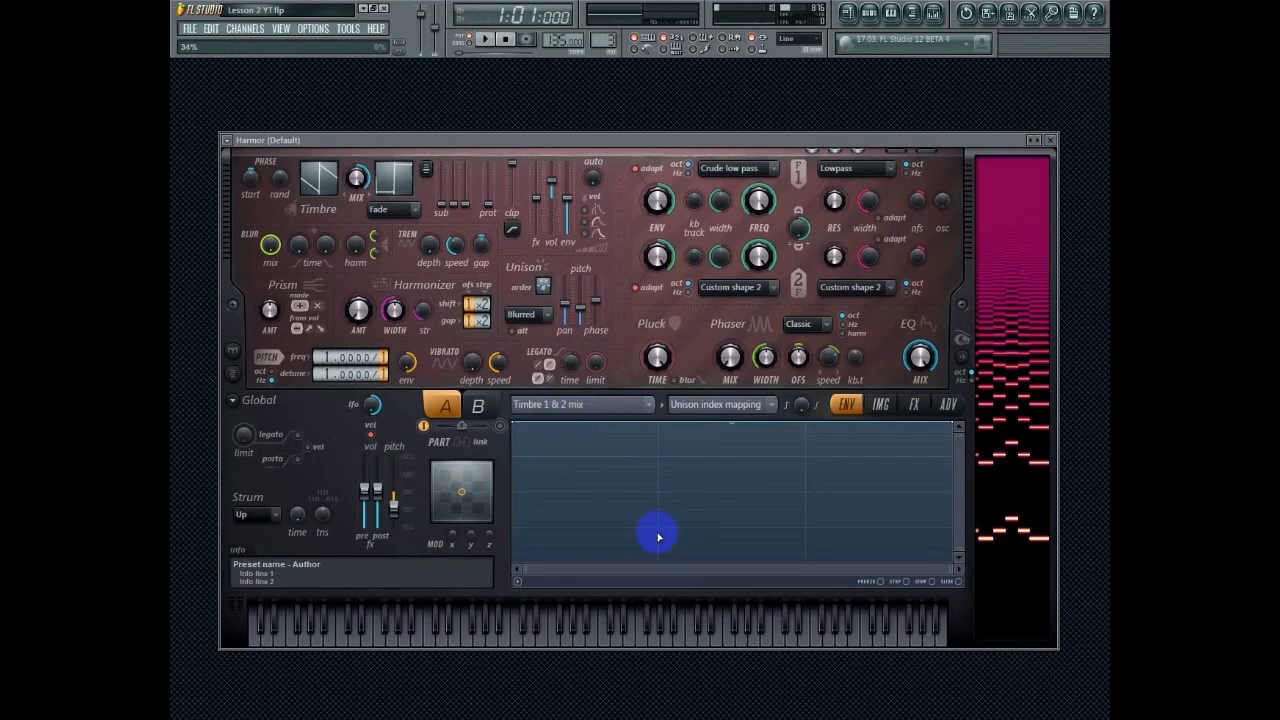
Shape the Timbre 1 & 2 mix mapping curve with a zero-level point at one third and a roughly half-level point at two thirds
{"action": "left_click_drag", "start_coordinate": [657, 453], "coordinate": [657, 560]}
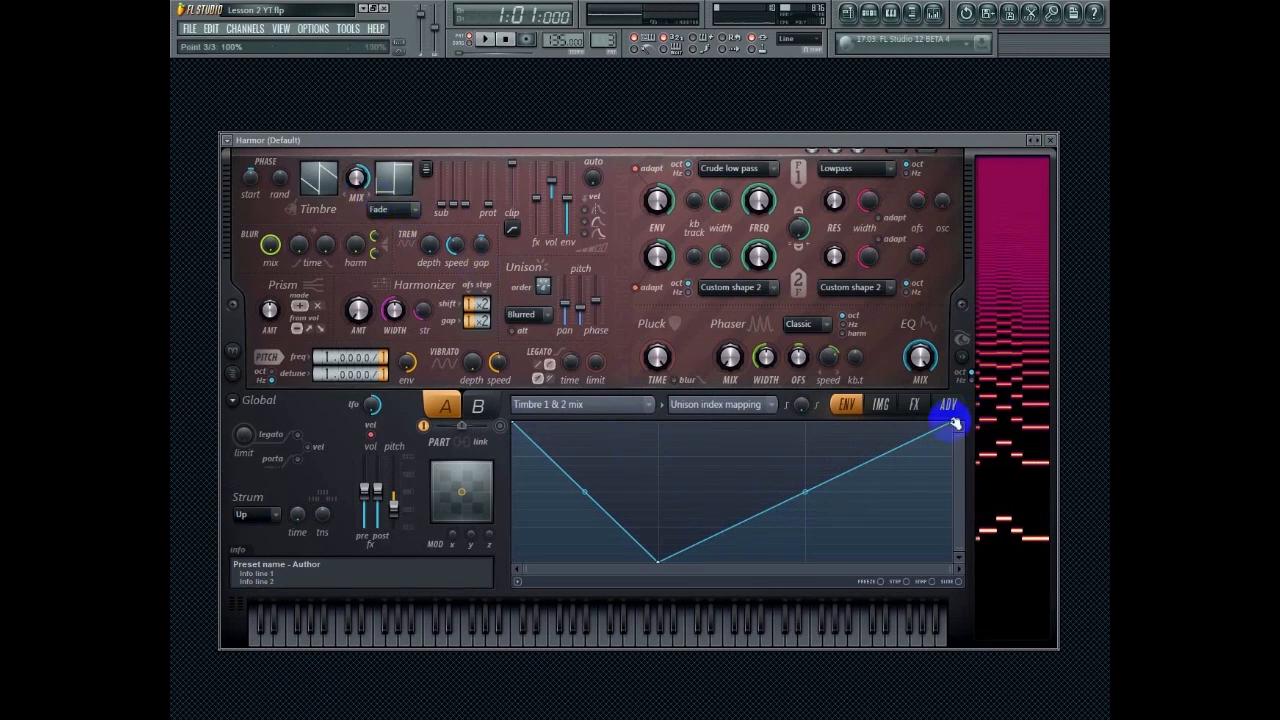
{"action": "right_click", "coordinate": [807, 493]}
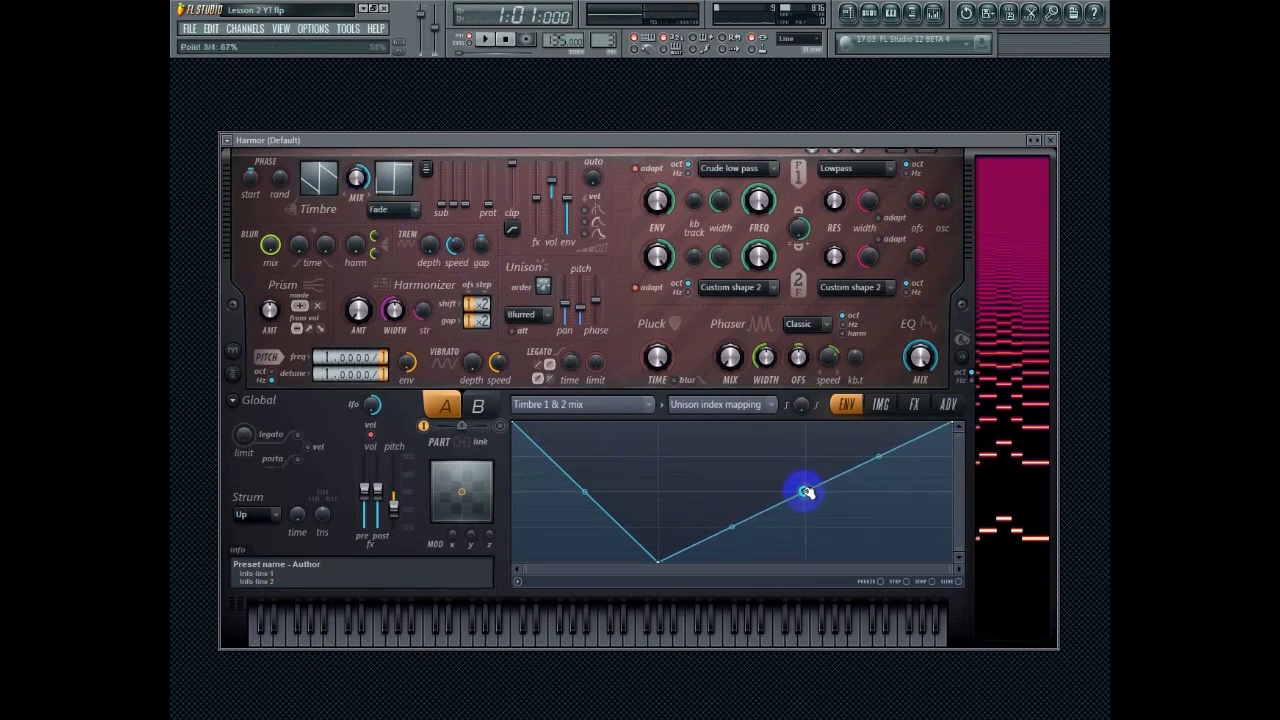
{"action": "left_click_drag", "start_coordinate": [951, 421], "coordinate": [974, 586]}
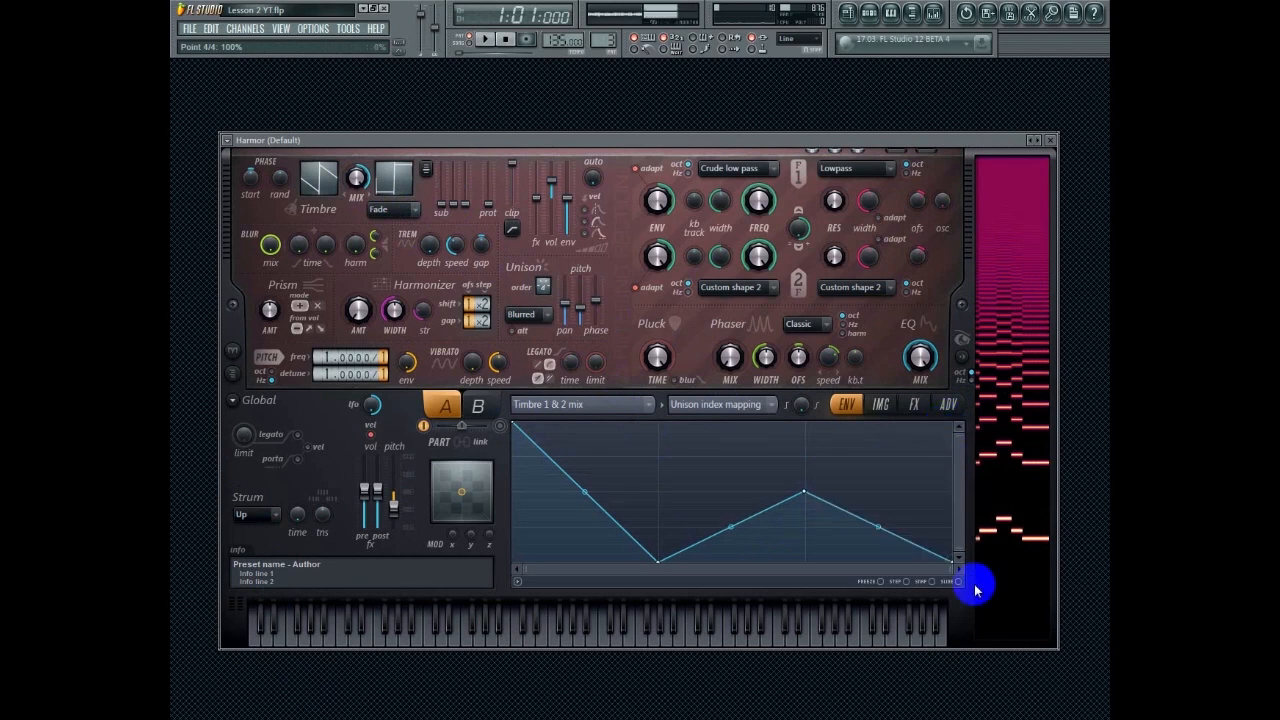
{"action": "left_click_drag", "start_coordinate": [951, 560], "coordinate": [951, 452]}
{"action": "left_click_drag", "start_coordinate": [944, 588], "coordinate": [963, 381]}
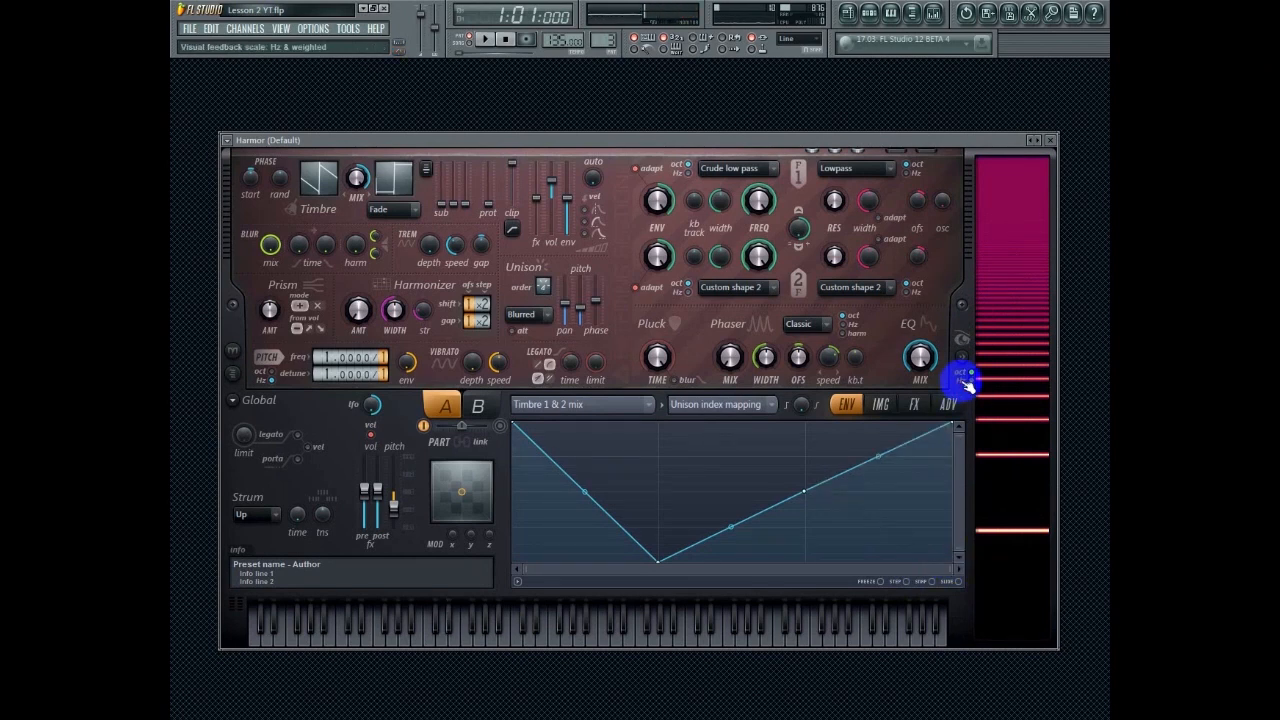
Reshape the Volume envelope into a very short decay from full level to zero, removing its surplus points
{"action": "left_click", "coordinate": [575, 404]}
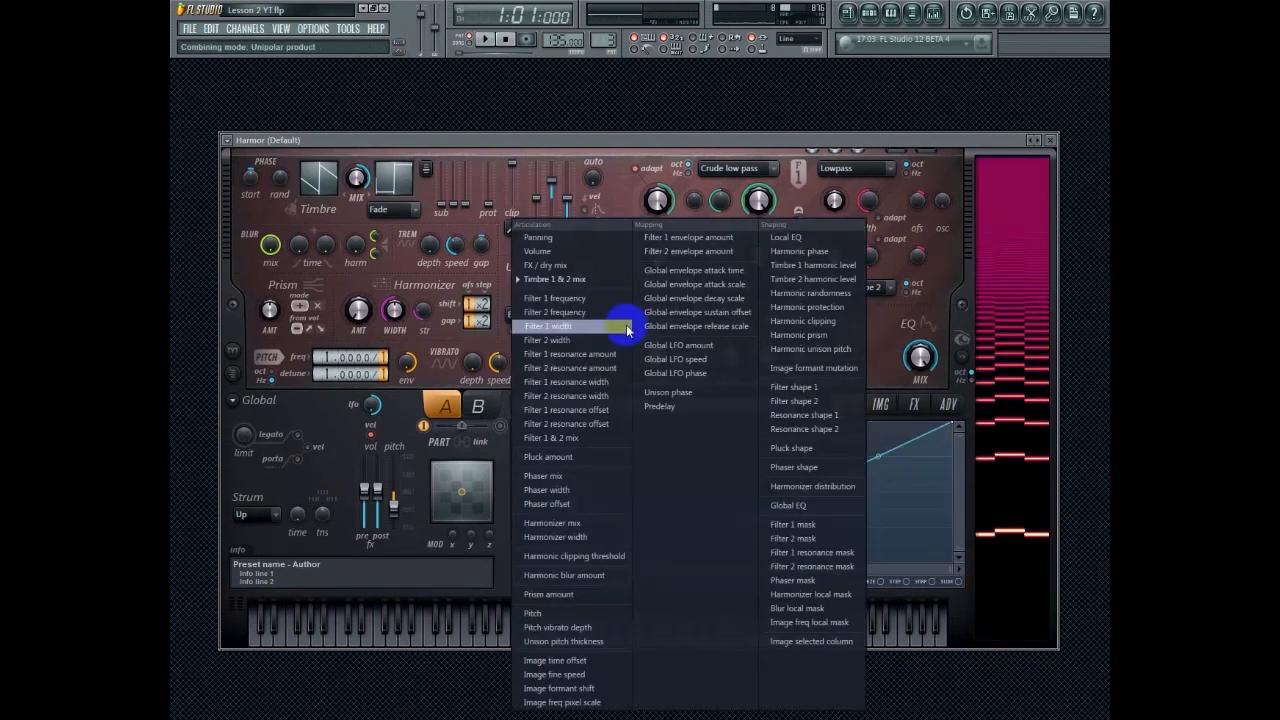
{"action": "left_click", "coordinate": [575, 252]}
{"action": "left_click_drag", "start_coordinate": [568, 425], "coordinate": [391, 403]}
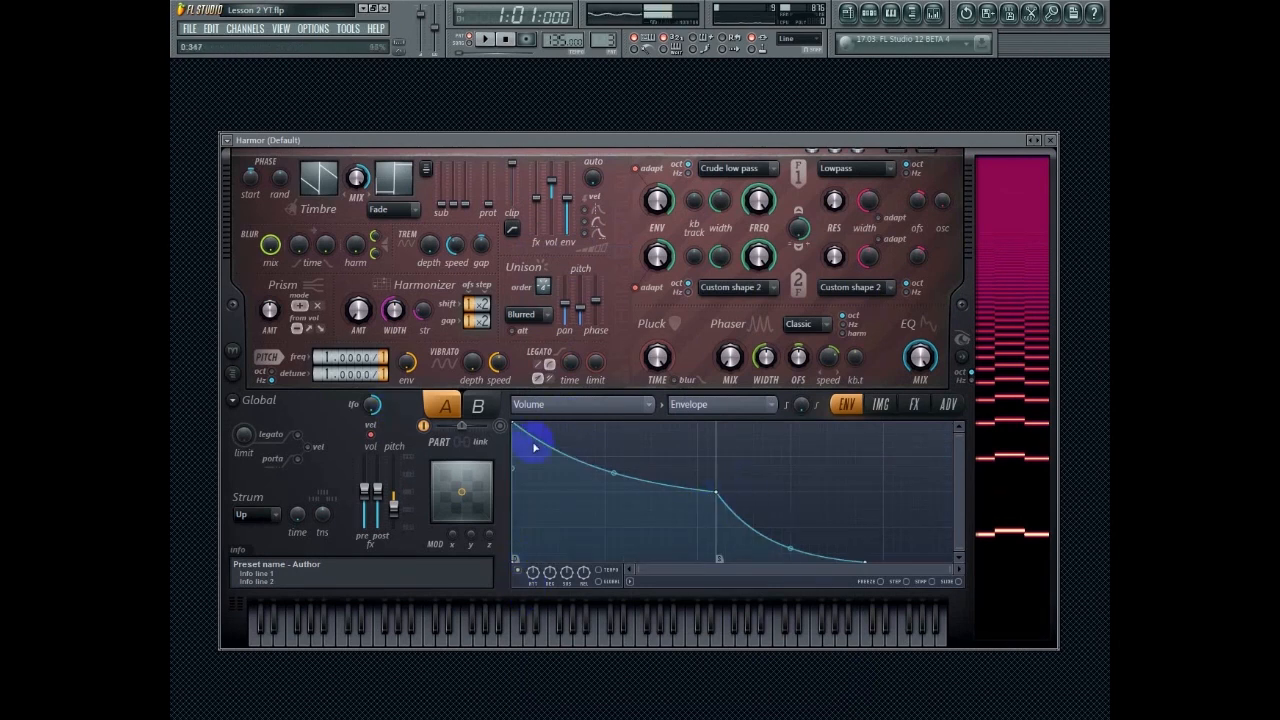
{"action": "left_click_drag", "start_coordinate": [513, 424], "coordinate": [540, 437]}
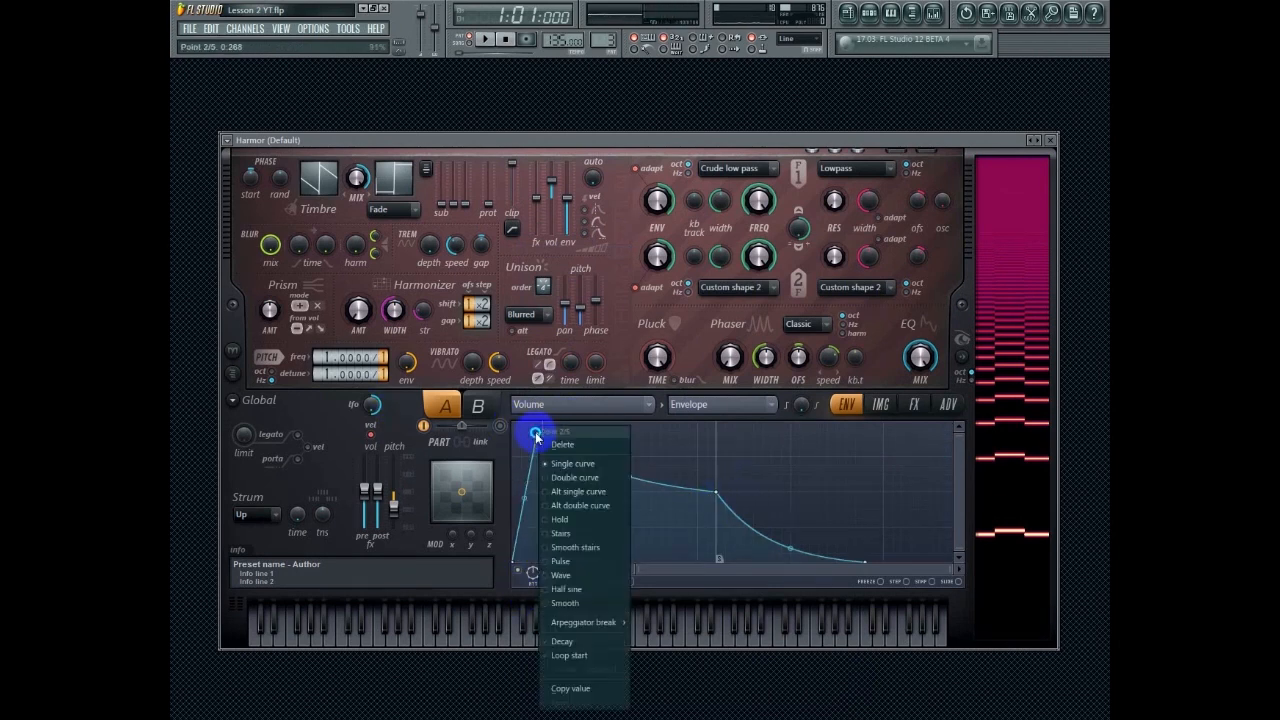
{"action": "right_click", "coordinate": [540, 437]}
{"action": "left_click", "coordinate": [571, 449]}
{"action": "left_click_drag", "start_coordinate": [684, 484], "coordinate": [475, 408]}
{"action": "left_click_drag", "start_coordinate": [864, 567], "coordinate": [527, 541]}
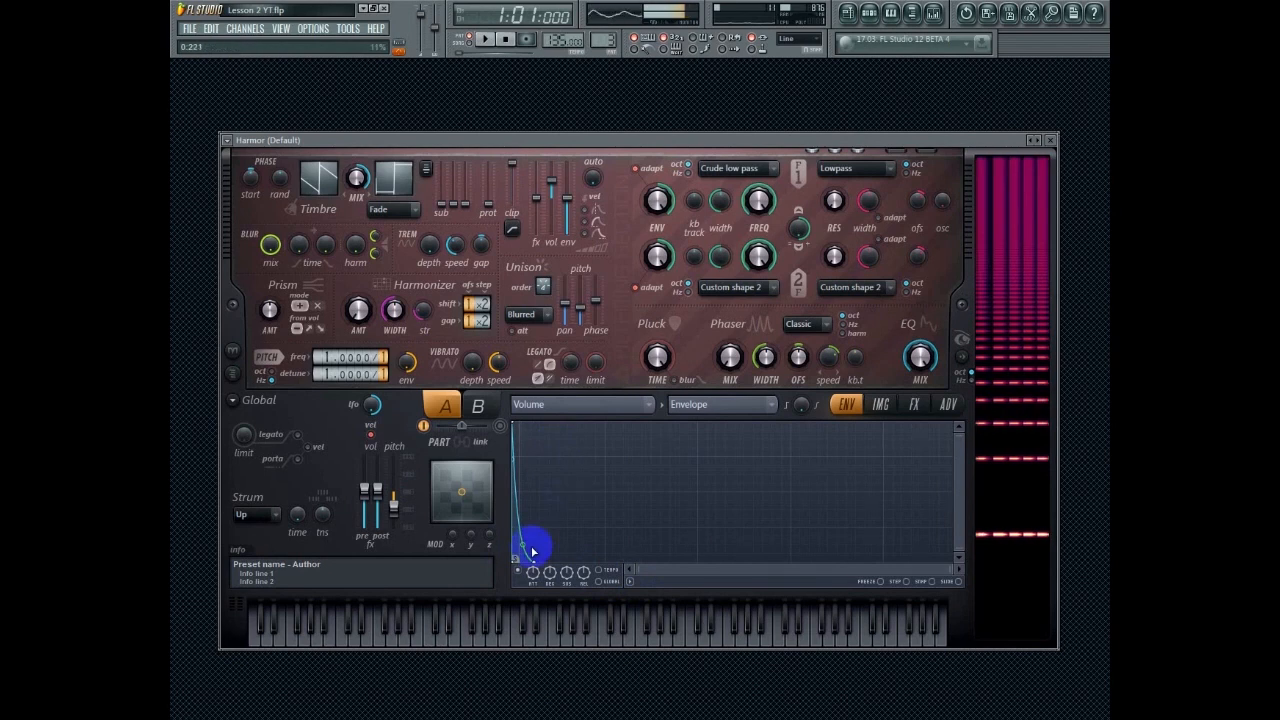
Show the Unison index mapping for Volume instead of its envelope
{"action": "left_click", "coordinate": [585, 405]}
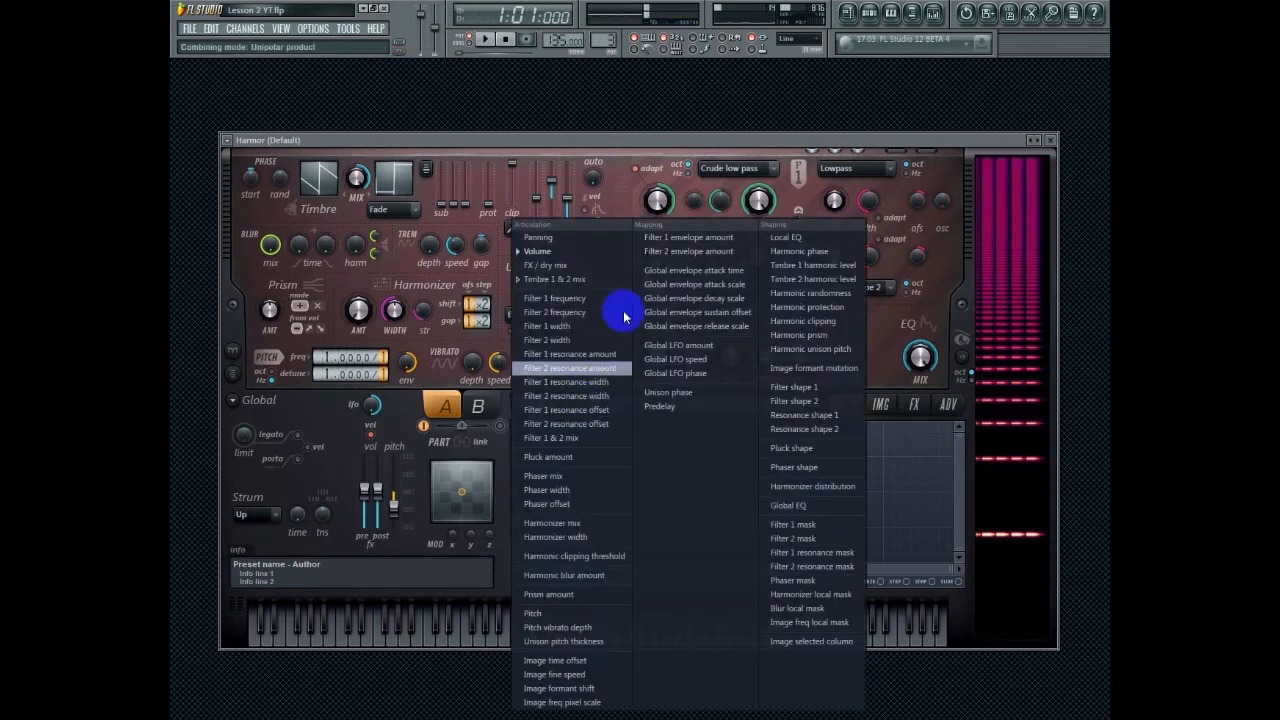
{"action": "left_click", "coordinate": [577, 252]}
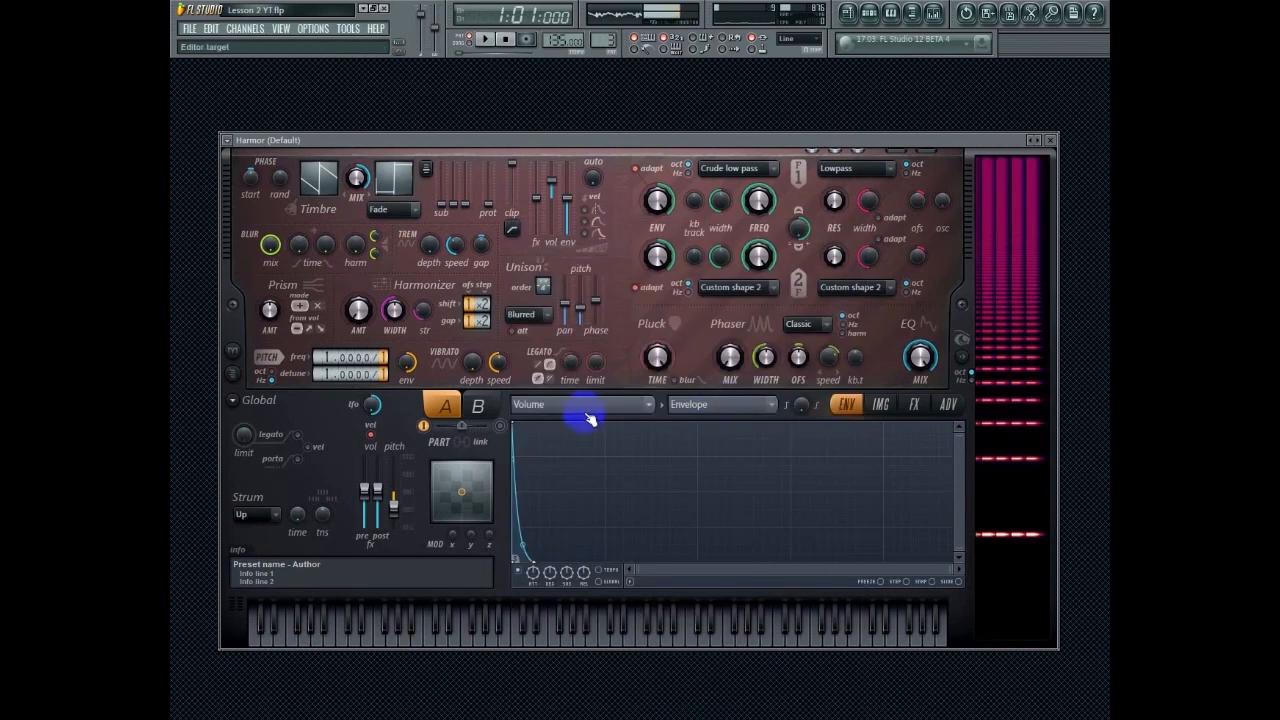
{"action": "left_click", "coordinate": [692, 405]}
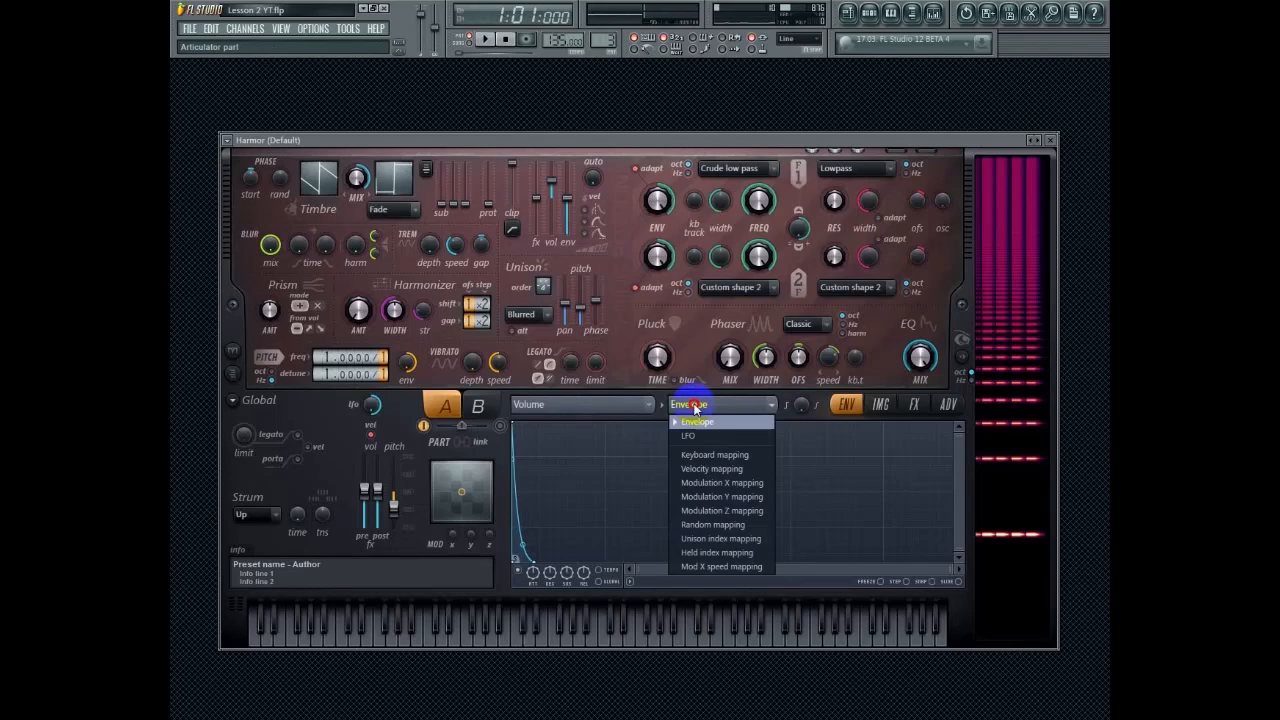
{"action": "left_click", "coordinate": [745, 540]}
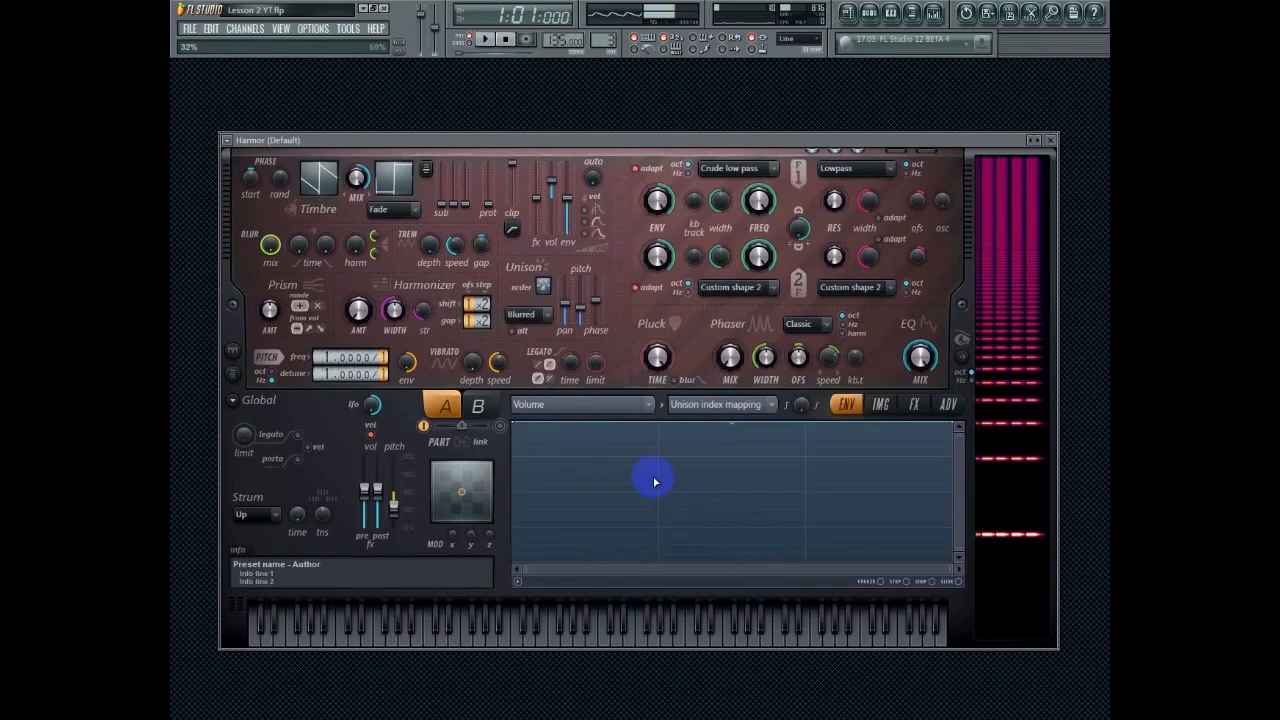
Try a dip with two lowered points in the Volume mapping curve and delete both points again
{"action": "left_click_drag", "start_coordinate": [807, 480], "coordinate": [806, 450]}
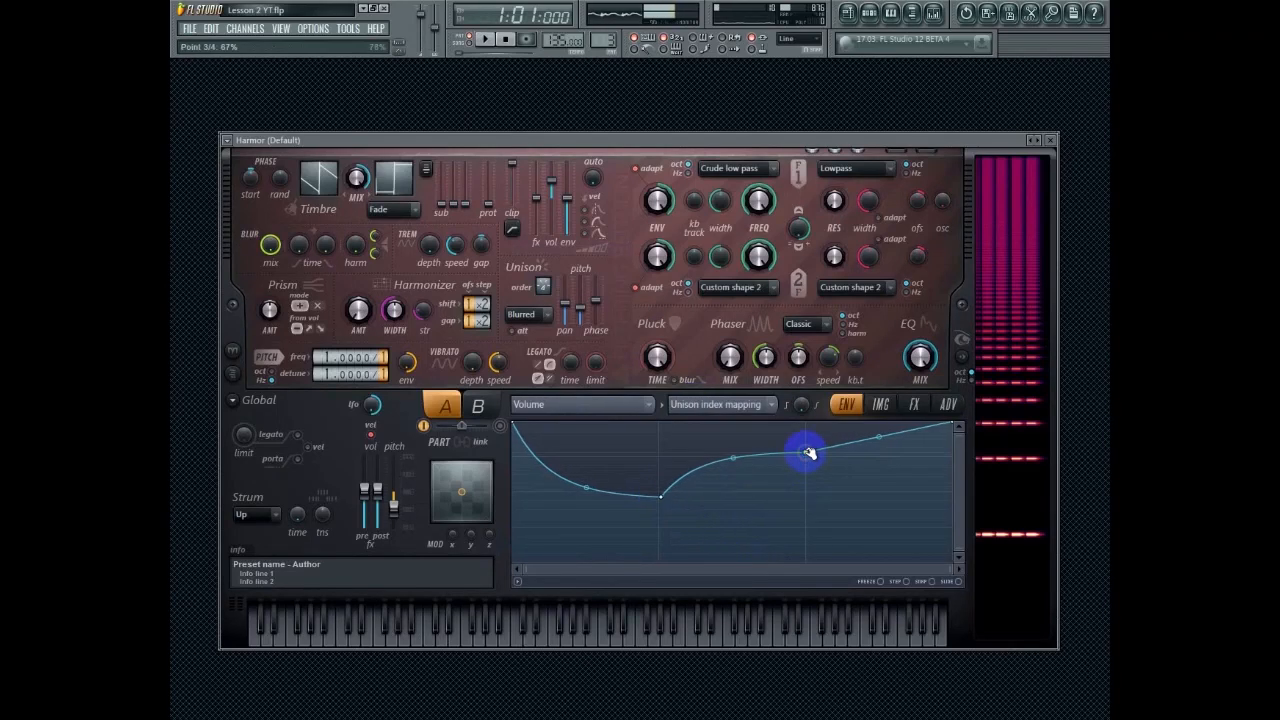
{"action": "right_click", "coordinate": [660, 496]}
{"action": "left_click", "coordinate": [700, 513]}
{"action": "right_click", "coordinate": [805, 452]}
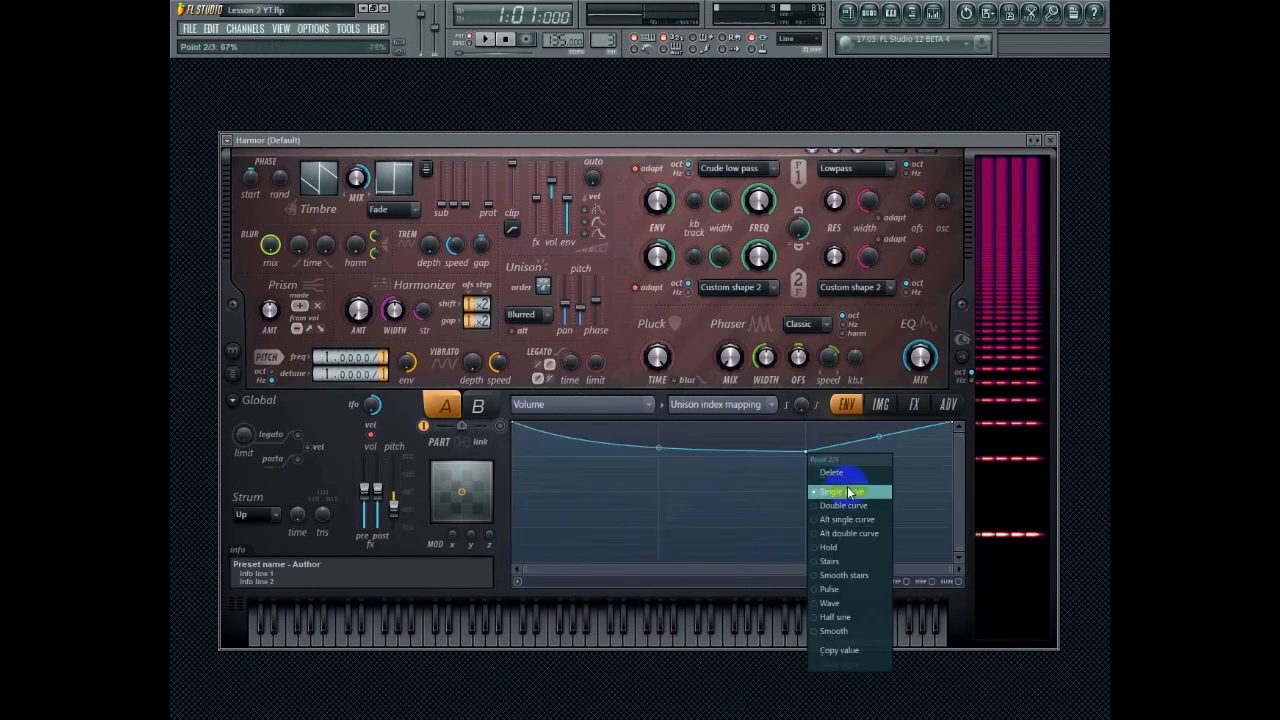
{"action": "left_click", "coordinate": [831, 472]}
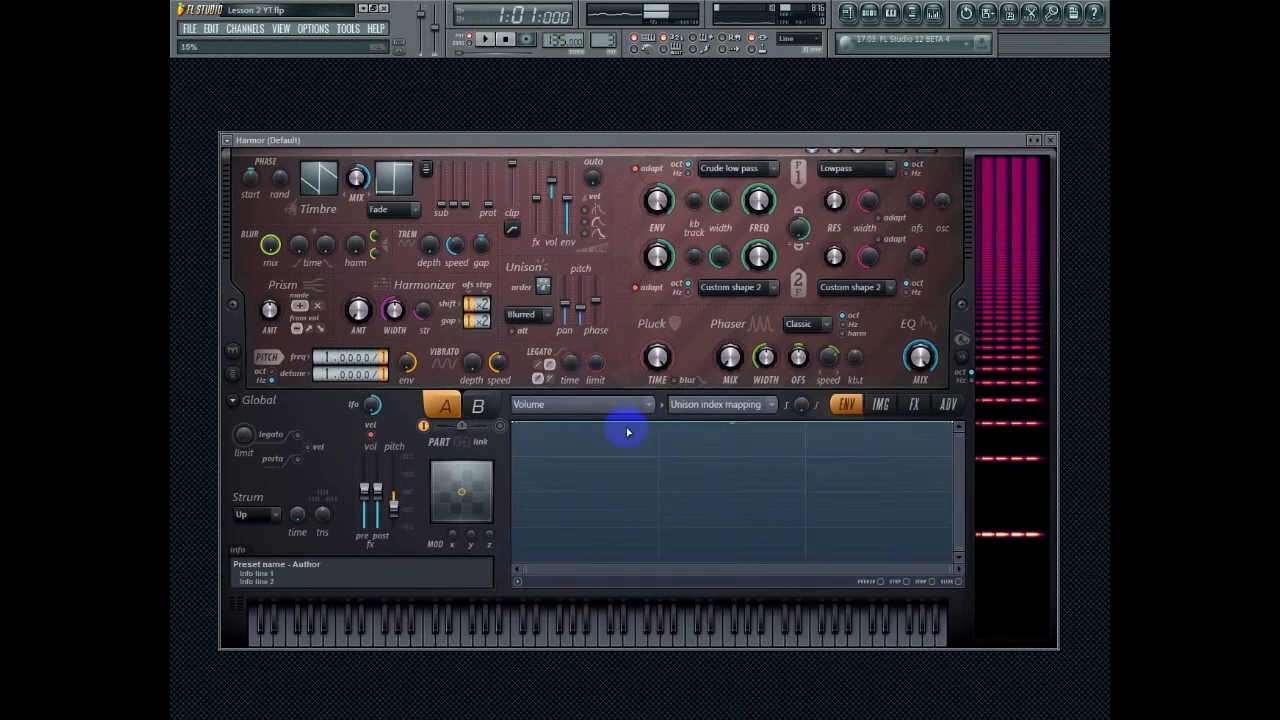
Show the Unison index mapping for Pitch
{"action": "left_click", "coordinate": [603, 405]}
{"action": "left_click", "coordinate": [443, 375]}
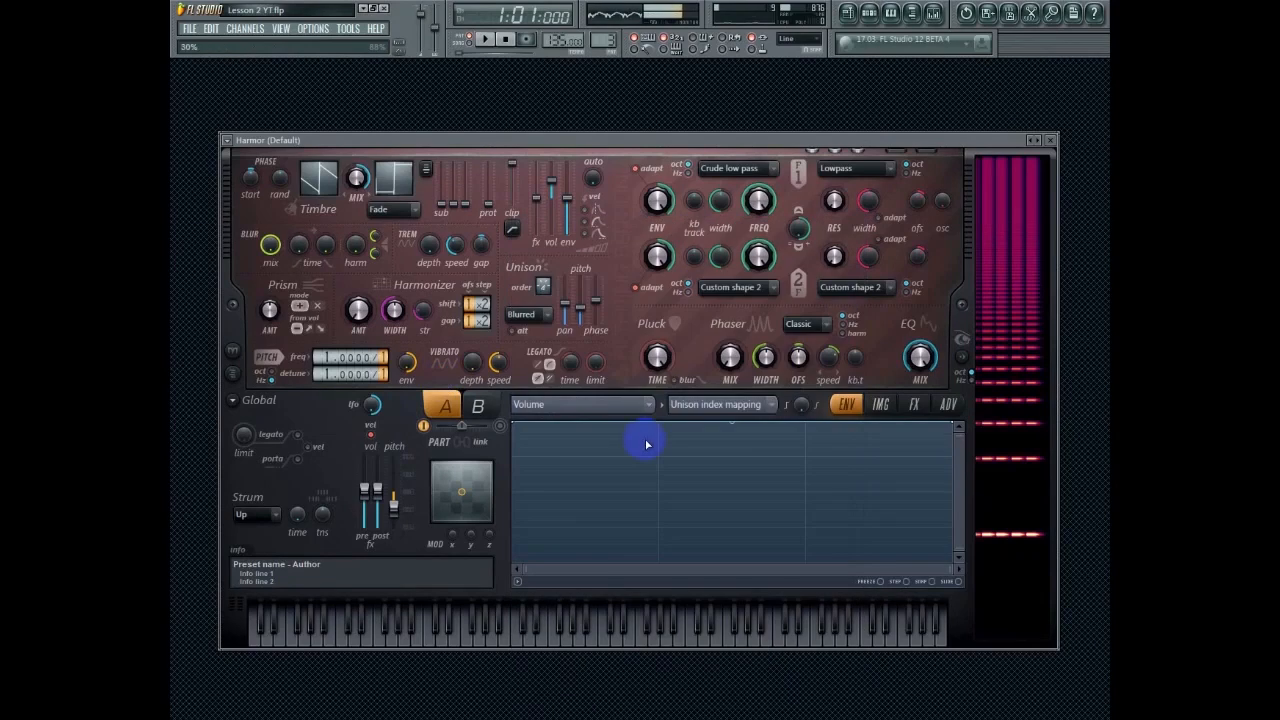
{"action": "left_click", "coordinate": [600, 406]}
{"action": "left_click", "coordinate": [588, 614]}
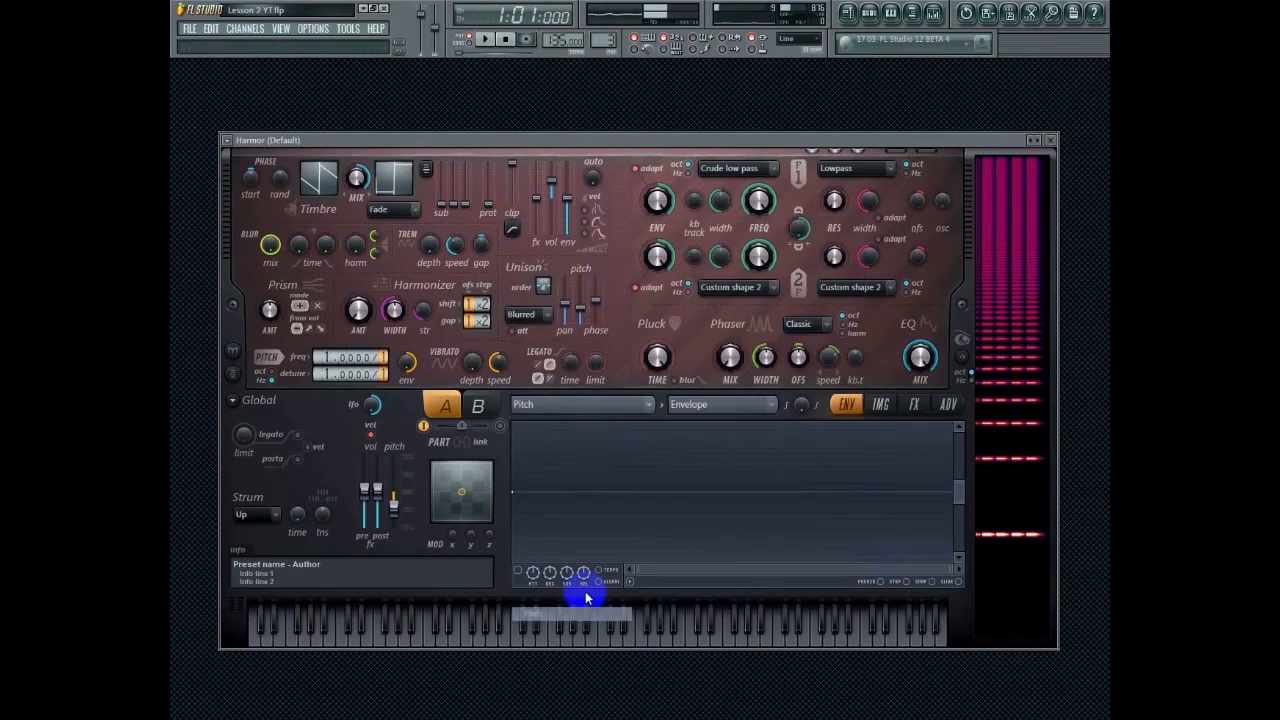
{"action": "left_click_drag", "start_coordinate": [959, 503], "coordinate": [961, 473]}
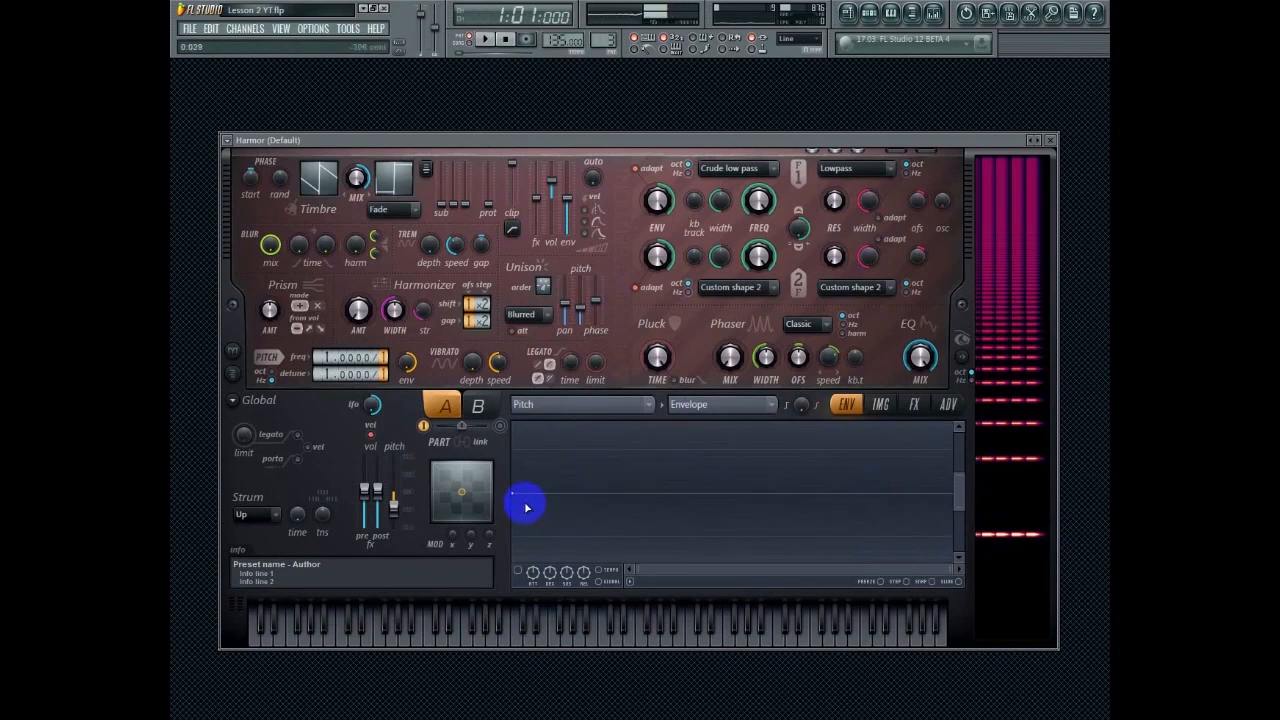
{"action": "left_click", "coordinate": [718, 405]}
{"action": "left_click", "coordinate": [729, 550]}
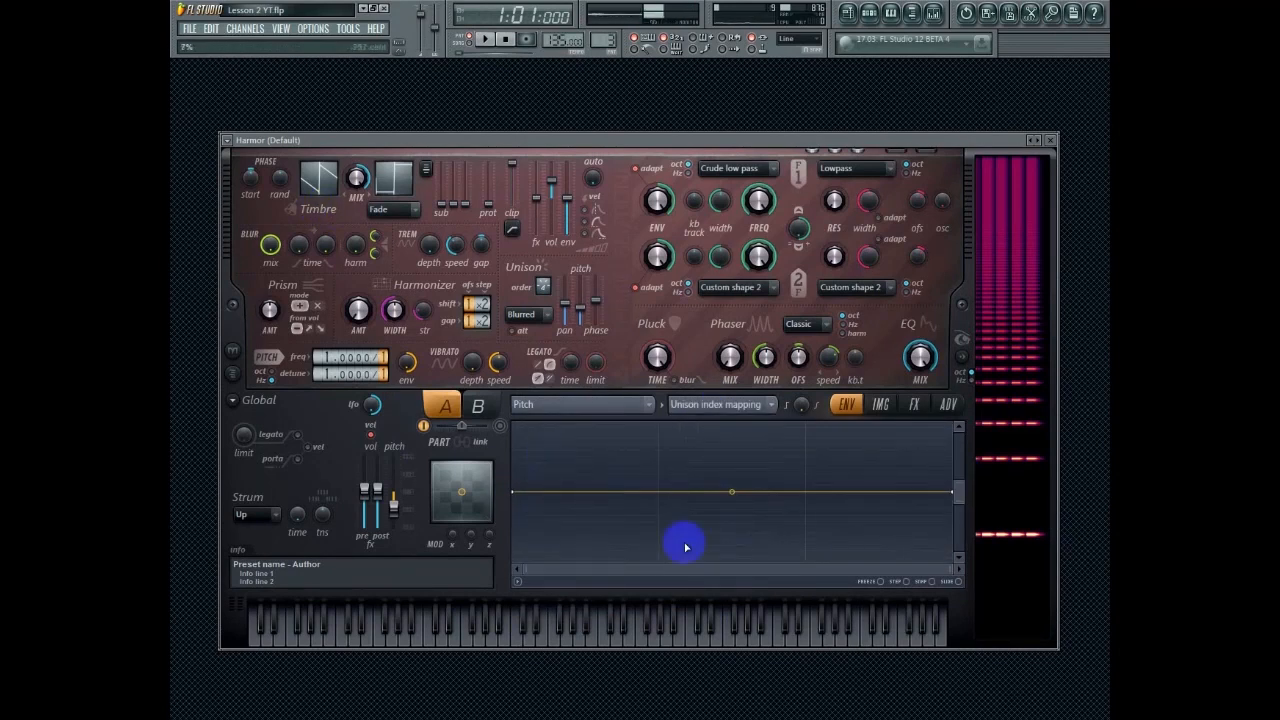
Lower the first point of the Pitch mapping curve, restore it to the centre line, and lower it again
{"action": "left_click_drag", "start_coordinate": [959, 504], "coordinate": [963, 461]}
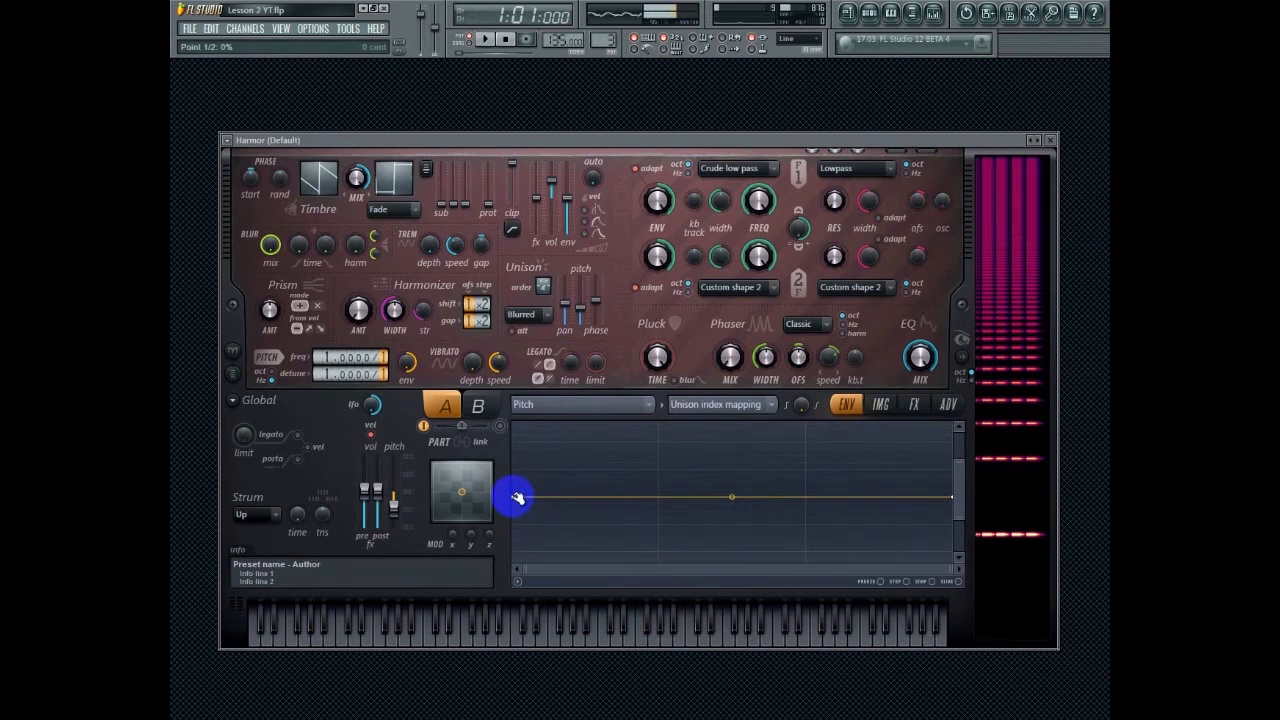
{"action": "left_click_drag", "start_coordinate": [517, 497], "coordinate": [509, 527]}
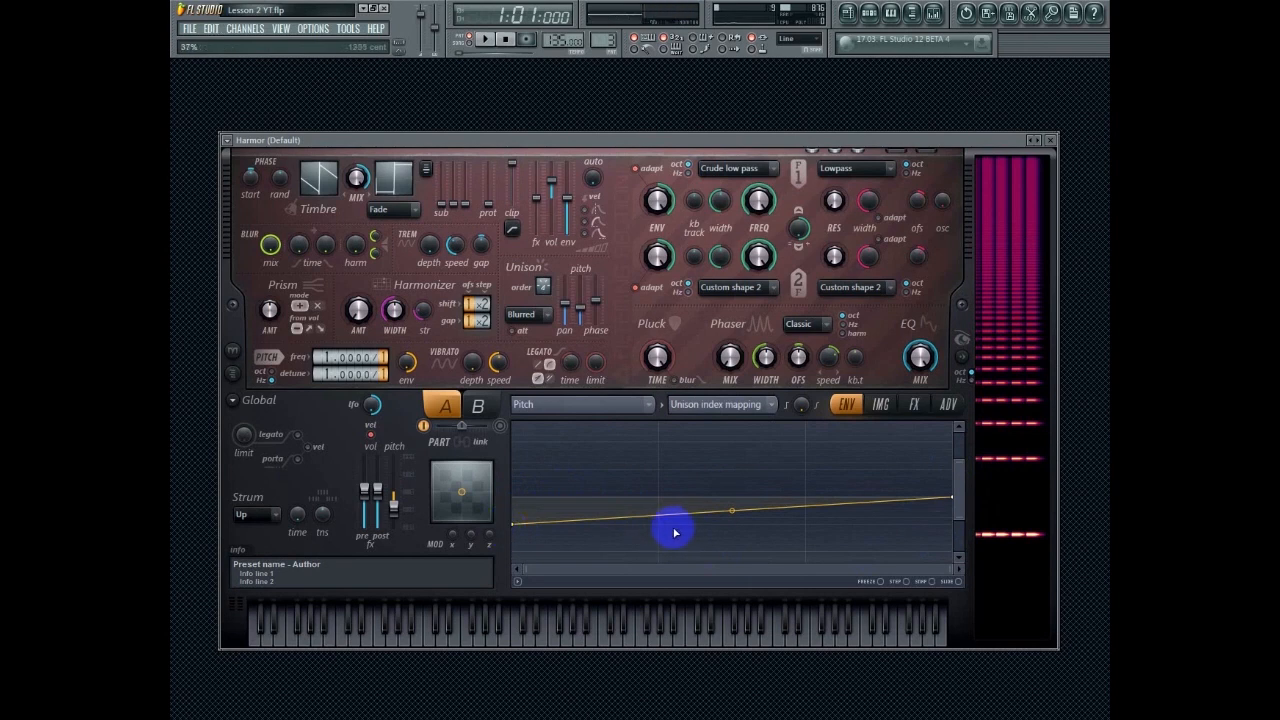
{"action": "left_click_drag", "start_coordinate": [513, 523], "coordinate": [511, 497]}
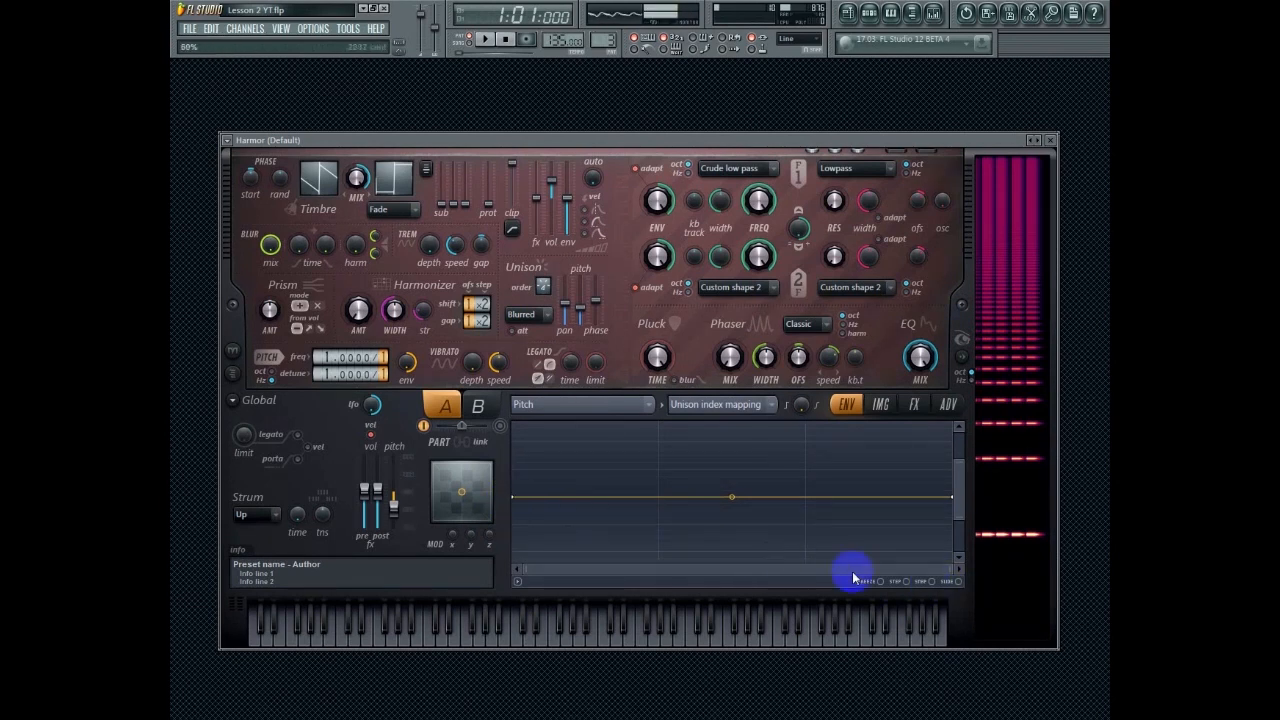
{"action": "left_click_drag", "start_coordinate": [513, 497], "coordinate": [512, 523]}
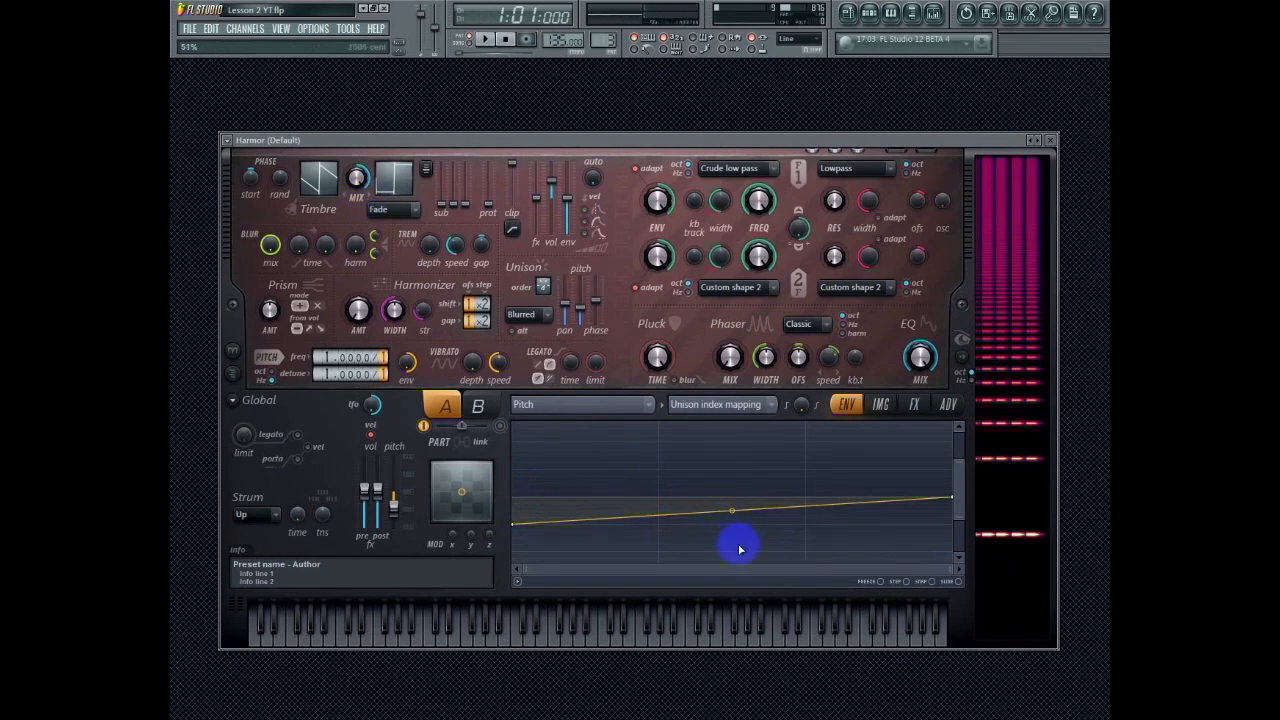
Add a centre-line point at 33% and a raised point at 67% to the Pitch mapping curve, and lower its last point to match the first
{"action": "right_click", "coordinate": [658, 498]}
{"action": "right_click", "coordinate": [580, 500]}
{"action": "right_click", "coordinate": [580, 501]}
{"action": "left_click", "coordinate": [584, 509]}
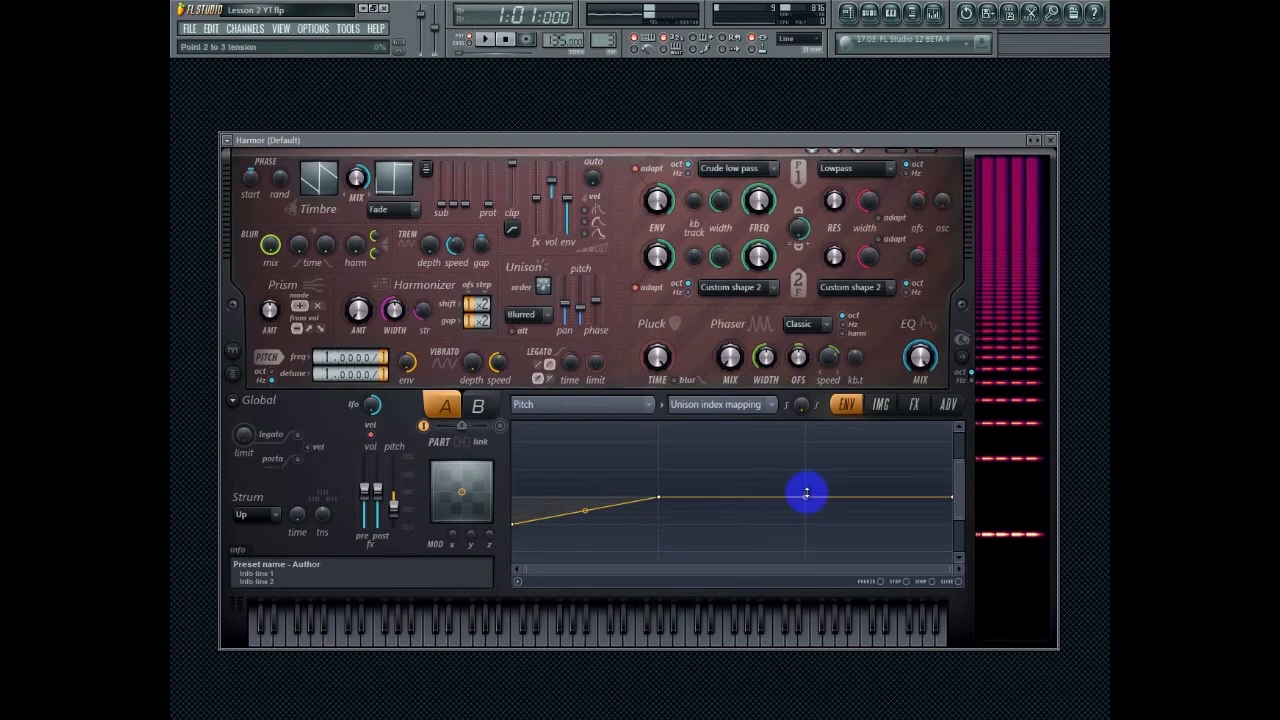
{"action": "left_click_drag", "start_coordinate": [810, 487], "coordinate": [806, 471]}
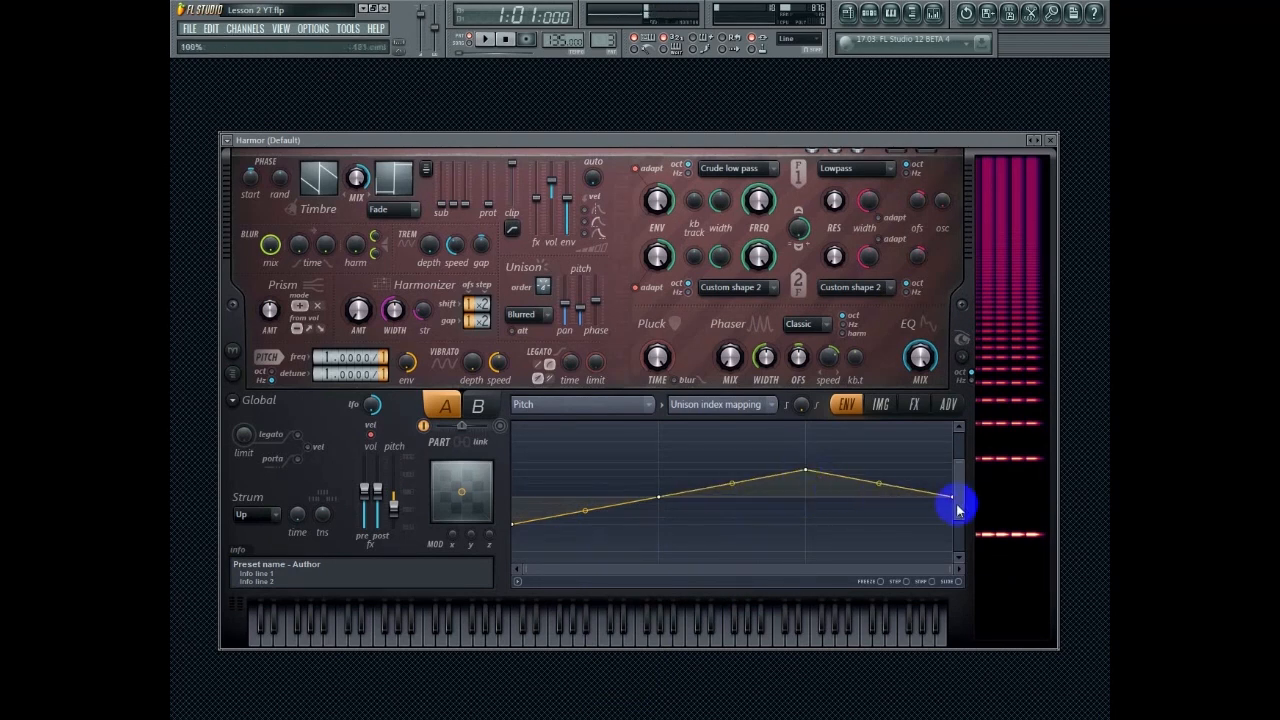
{"action": "left_click_drag", "start_coordinate": [951, 497], "coordinate": [954, 523]}
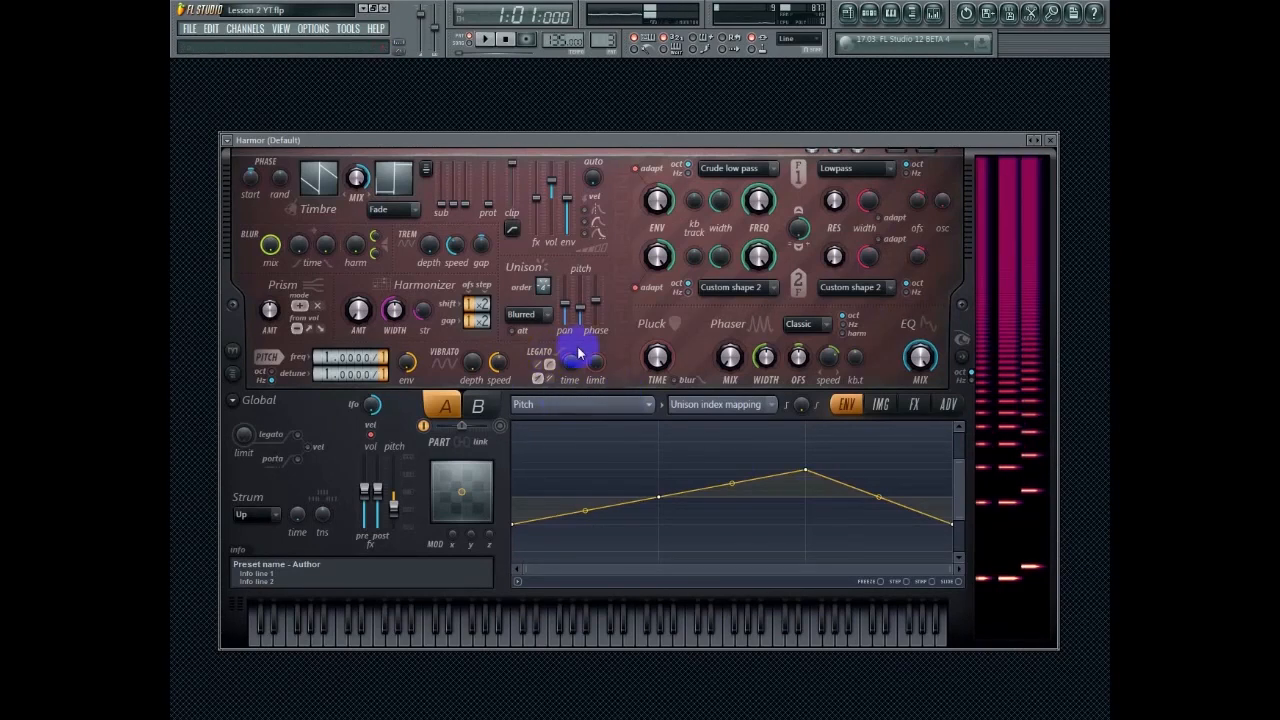
Open the unison pitch control's articulator and show its Unison index mapping
{"action": "right_click", "coordinate": [583, 309]}
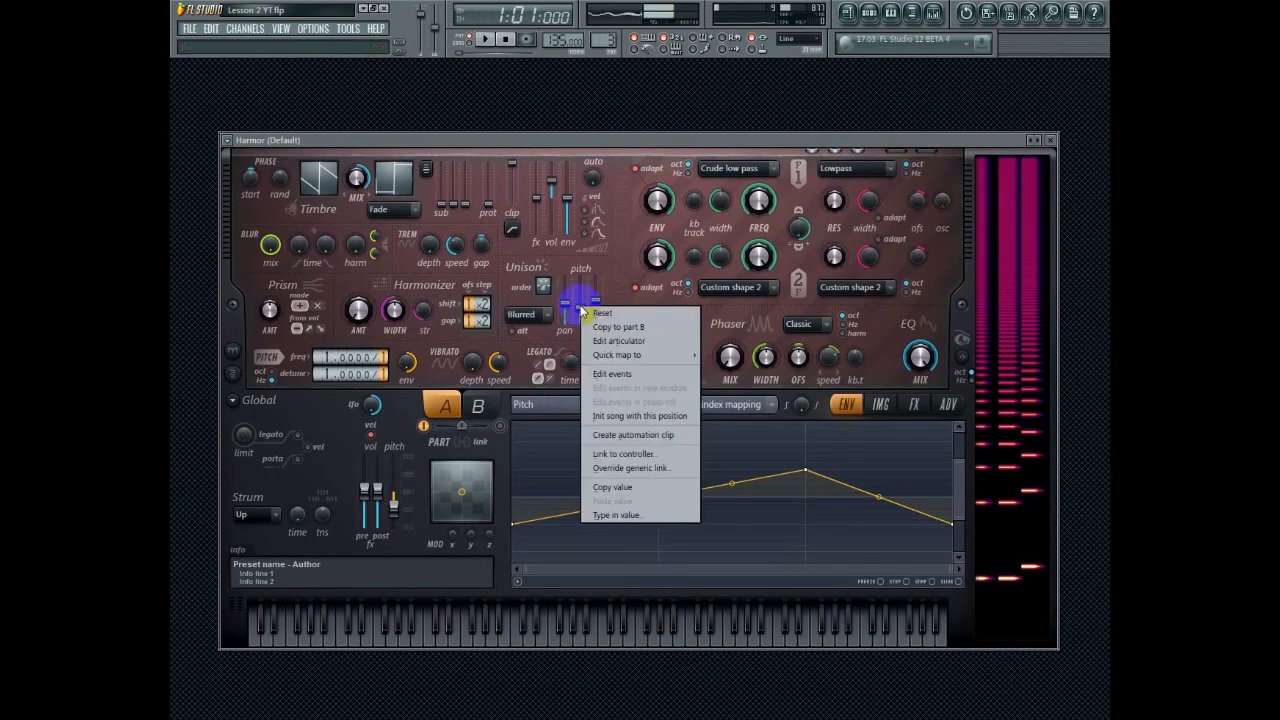
{"action": "left_click", "coordinate": [622, 341]}
{"action": "left_click", "coordinate": [706, 405]}
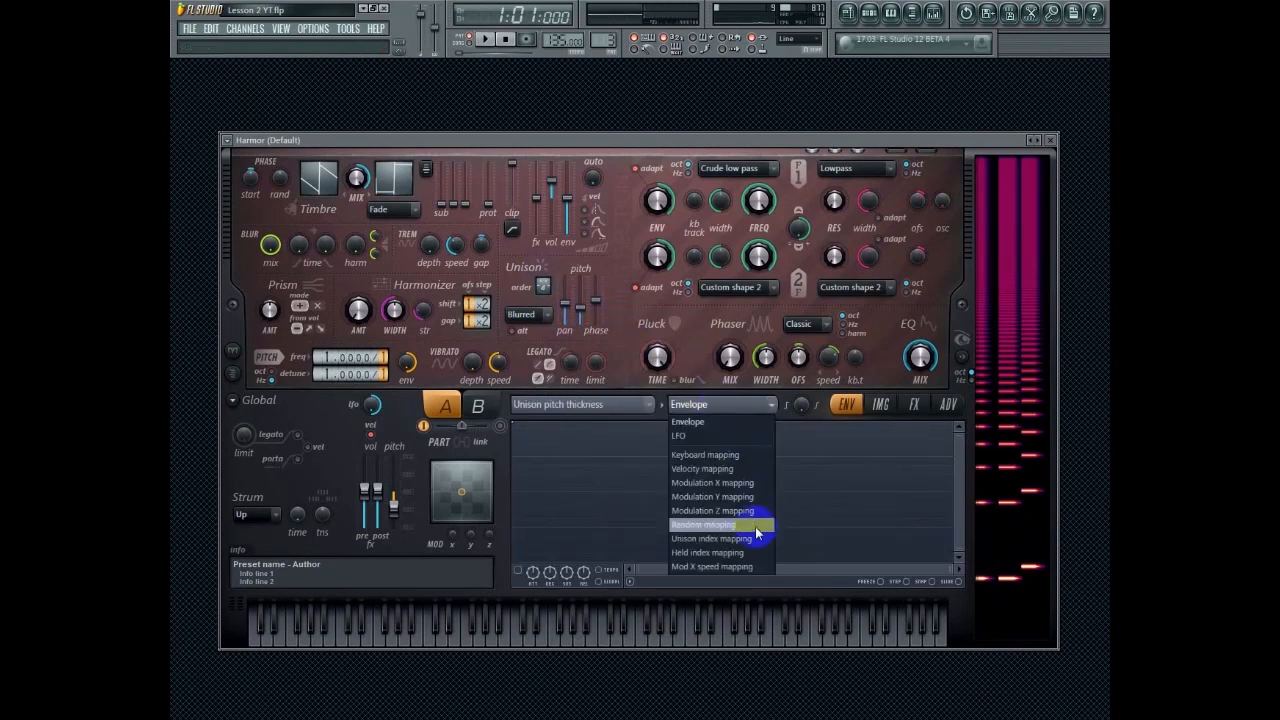
{"action": "left_click", "coordinate": [750, 540]}
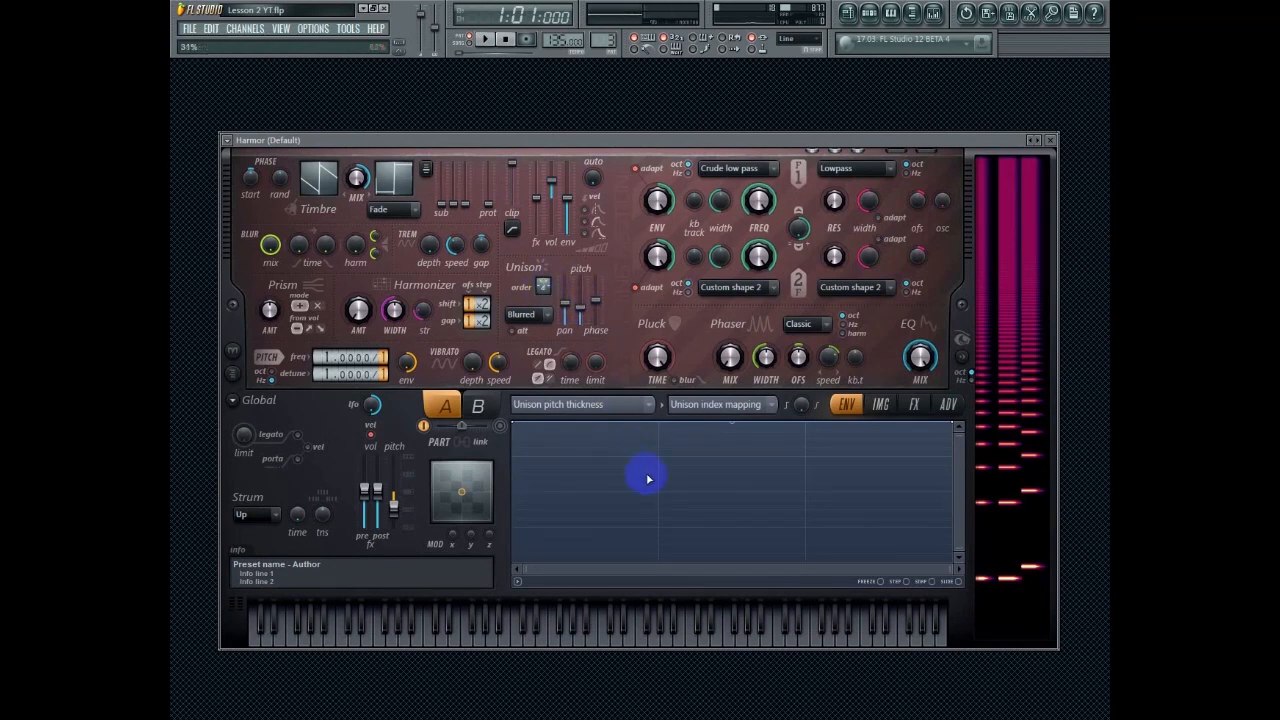
Add points at 33% and 67% to the Unison pitch thickness curve and adjust all four points into a dip followed by a peak
{"action": "left_click_drag", "start_coordinate": [661, 459], "coordinate": [661, 458]}
{"action": "right_click", "coordinate": [810, 513]}
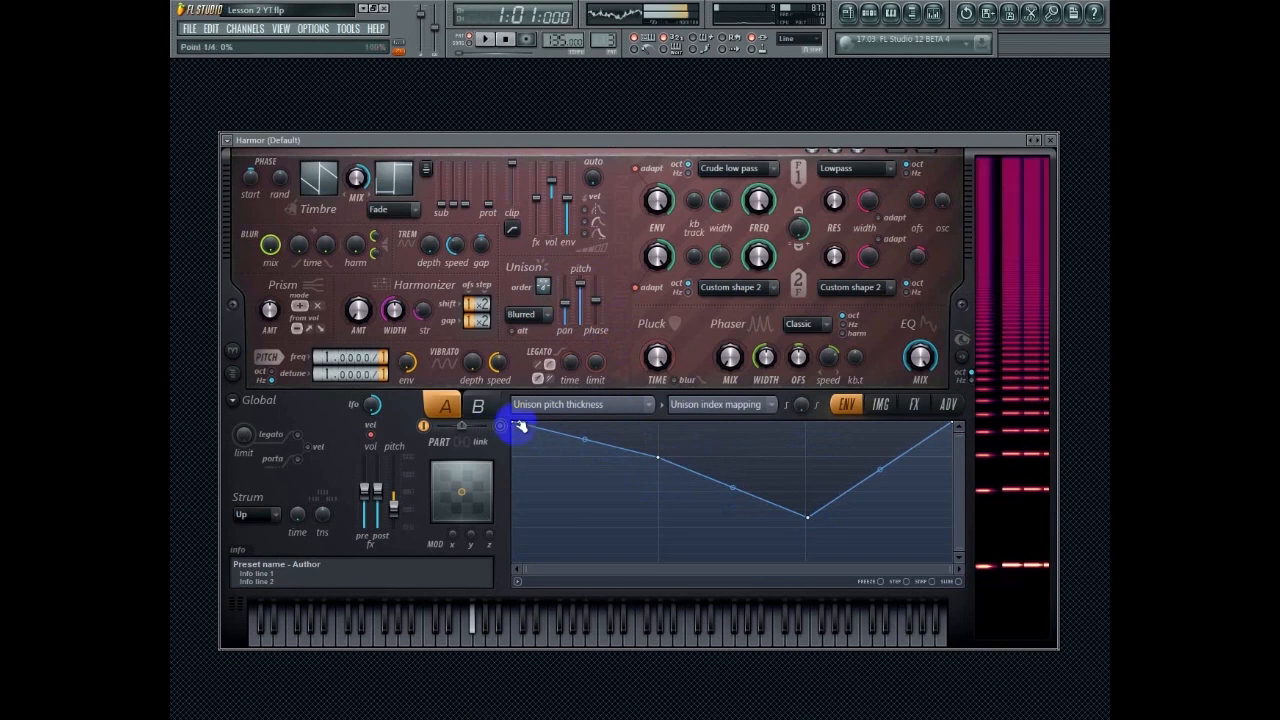
{"action": "left_click_drag", "start_coordinate": [513, 424], "coordinate": [512, 483]}
{"action": "left_click_drag", "start_coordinate": [657, 457], "coordinate": [657, 496]}
{"action": "left_click_drag", "start_coordinate": [948, 428], "coordinate": [951, 455]}
{"action": "left_click_drag", "start_coordinate": [806, 517], "coordinate": [808, 431]}
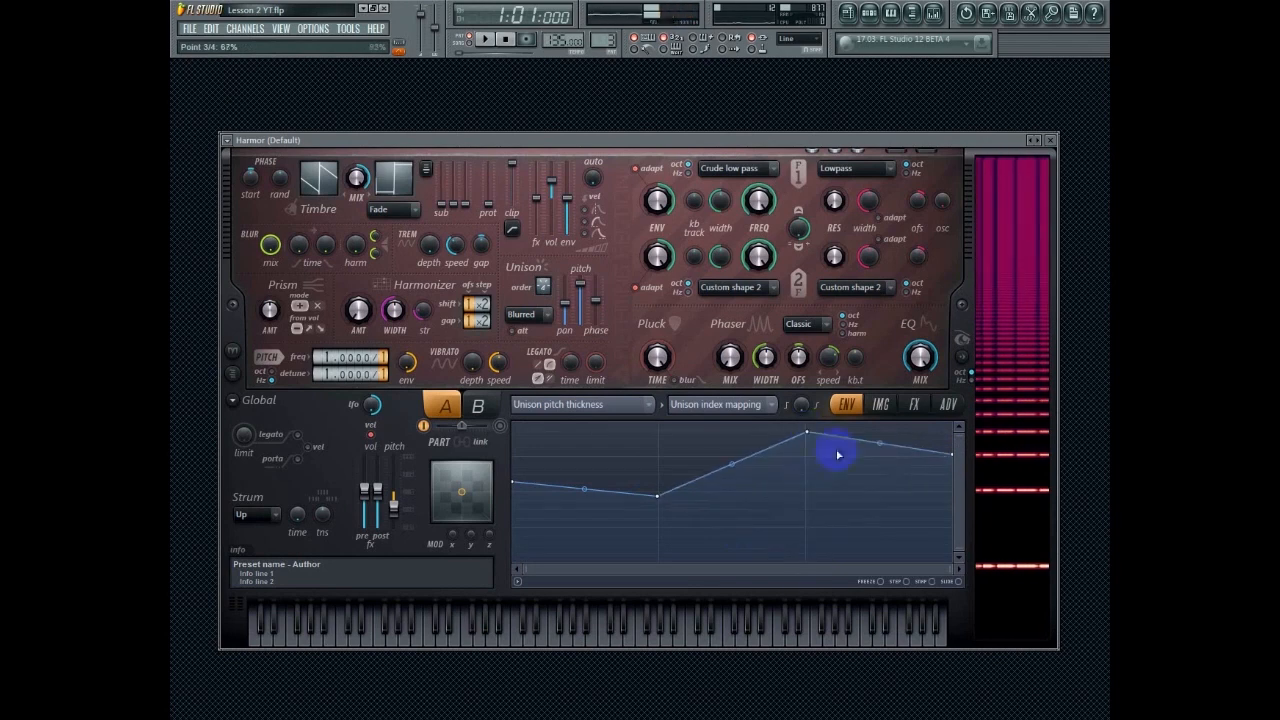
Rework the Unison pitch thickness curve so it starts near full level, drops to a low at 67%, and rises again at the last point
{"action": "left_click_drag", "start_coordinate": [951, 455], "coordinate": [953, 510]}
{"action": "left_click_drag", "start_coordinate": [657, 496], "coordinate": [661, 453]}
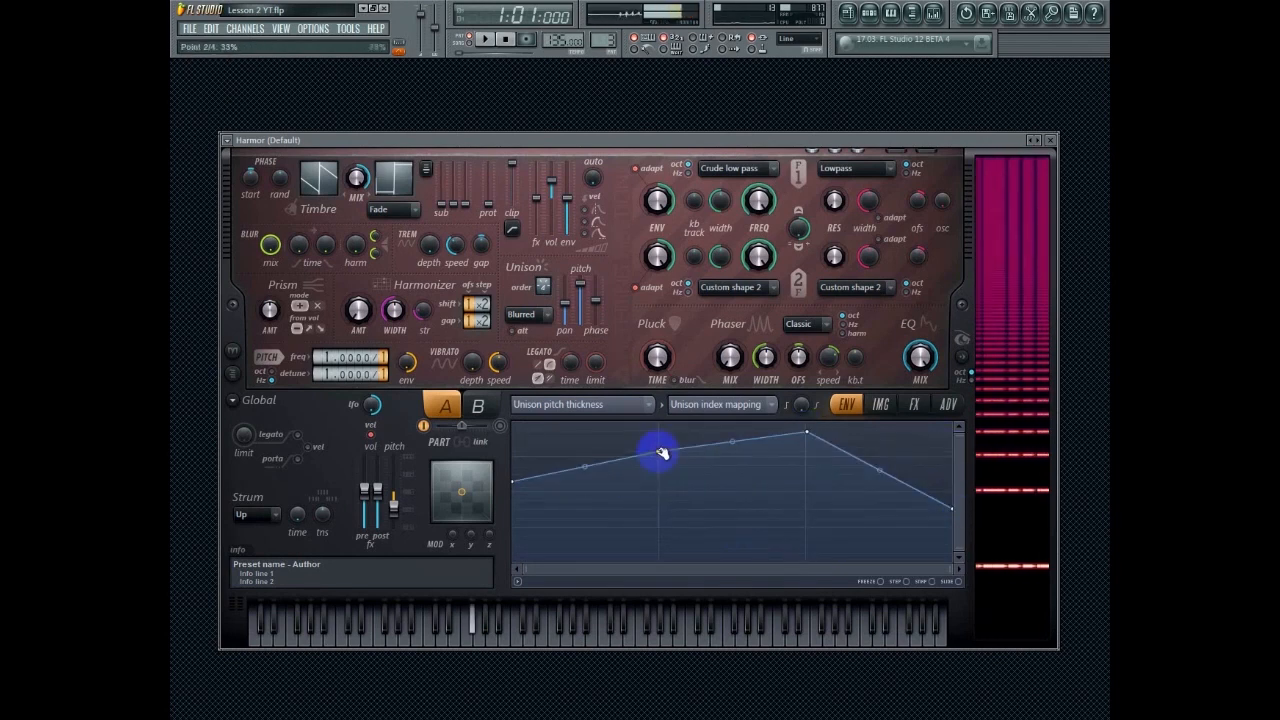
{"action": "left_click_drag", "start_coordinate": [813, 447], "coordinate": [814, 506]}
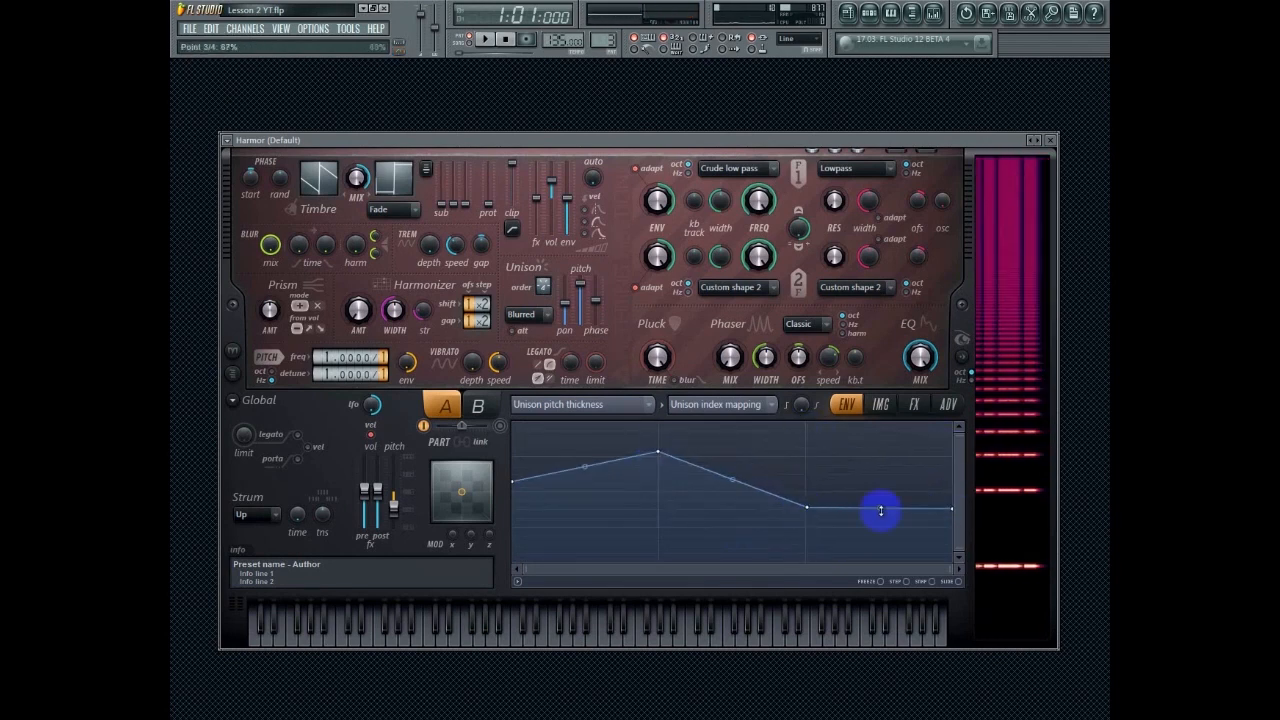
{"action": "left_click_drag", "start_coordinate": [947, 511], "coordinate": [954, 458]}
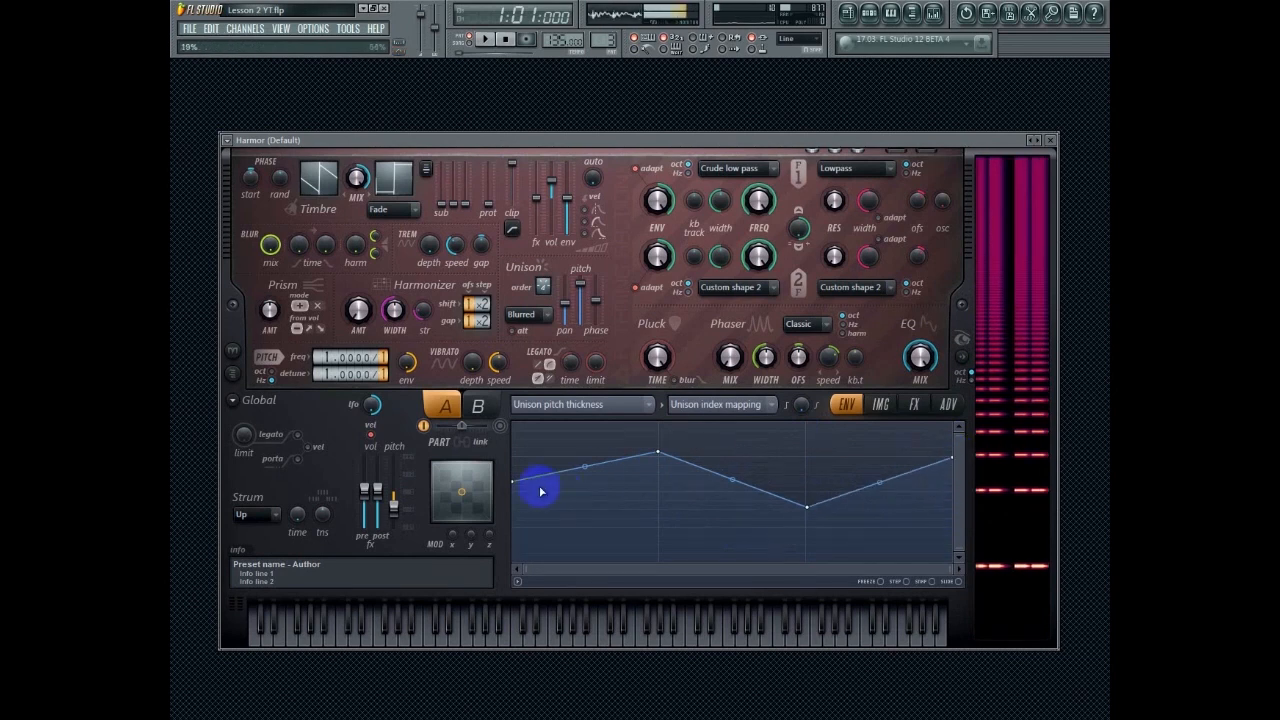
{"action": "left_click_drag", "start_coordinate": [519, 484], "coordinate": [500, 431]}
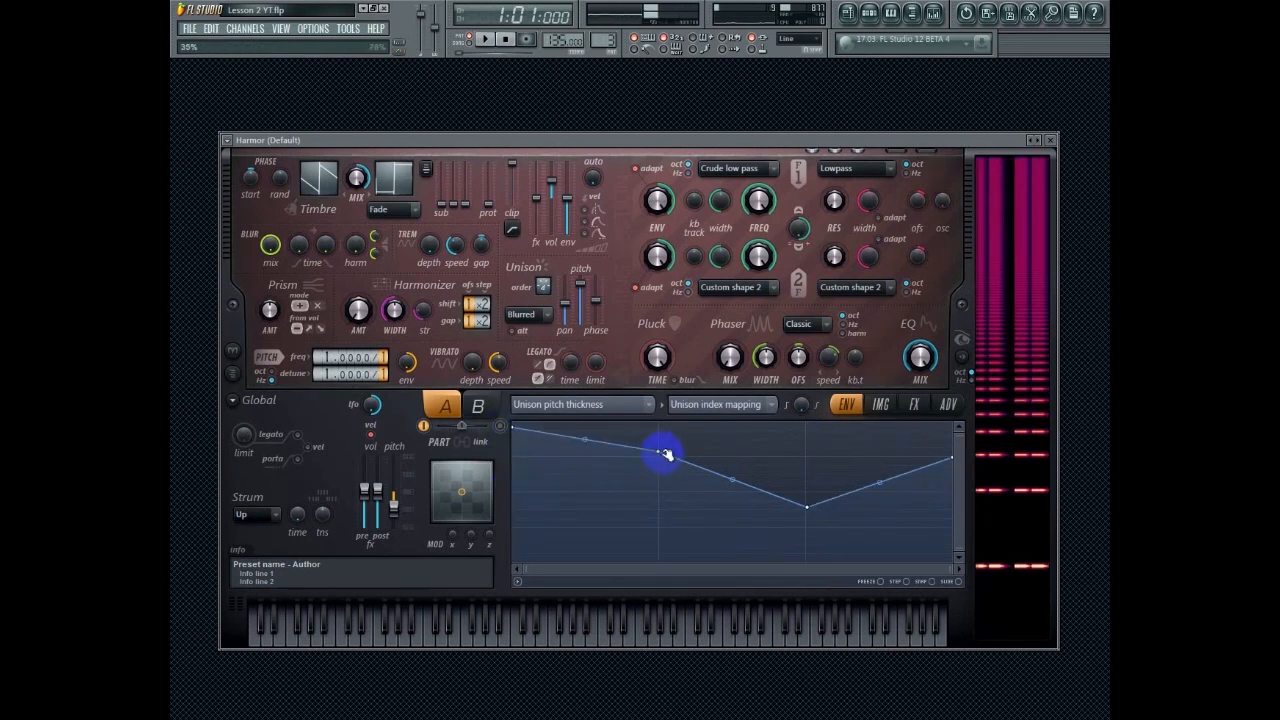
Rework the Unison pitch thickness curve at lower levels, moving all four points so it peaks moderately at 33%
{"action": "left_click_drag", "start_coordinate": [666, 457], "coordinate": [654, 491]}
{"action": "left_click_drag", "start_coordinate": [515, 429], "coordinate": [500, 526]}
{"action": "left_click_drag", "start_coordinate": [661, 497], "coordinate": [658, 561]}
{"action": "left_click_drag", "start_coordinate": [510, 526], "coordinate": [511, 547]}
{"action": "left_click_drag", "start_coordinate": [809, 514], "coordinate": [815, 551]}
{"action": "left_click_drag", "start_coordinate": [952, 458], "coordinate": [954, 502]}
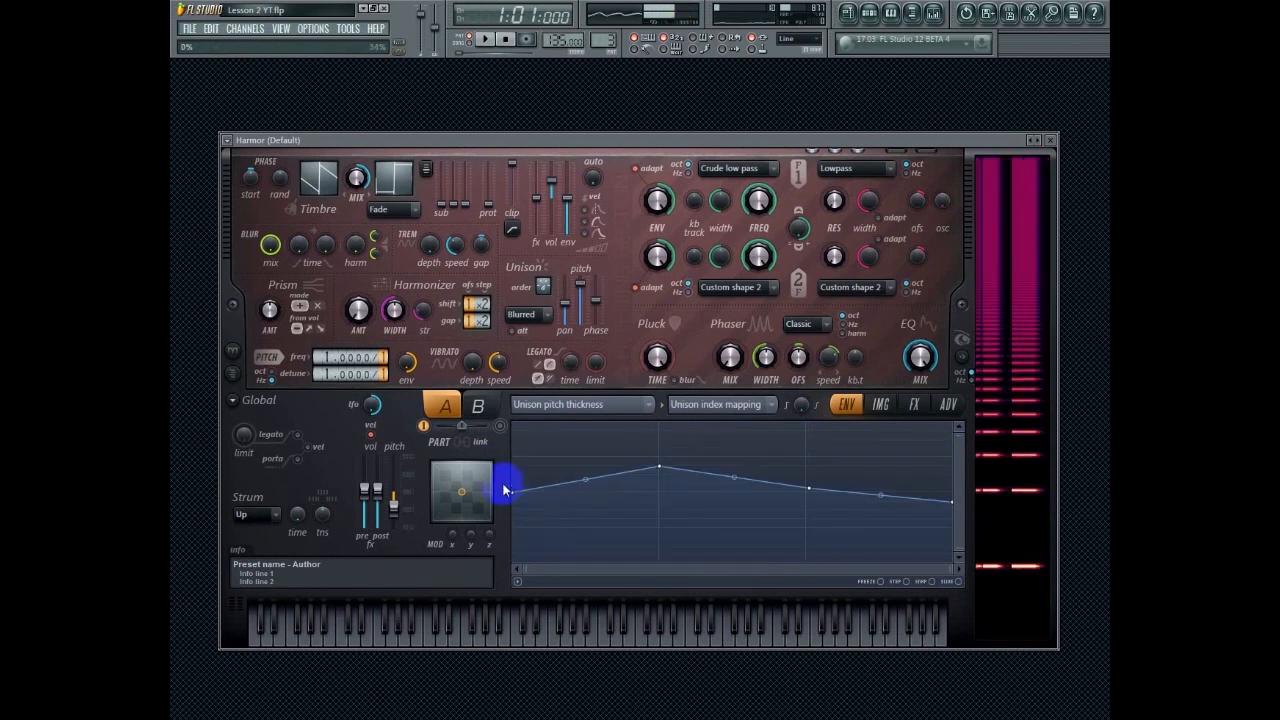
Reshape the Unison pitch thickness curve with both end points at zero, a peak at 33% and a slightly lower point at 67%
{"action": "left_click_drag", "start_coordinate": [512, 490], "coordinate": [512, 562]}
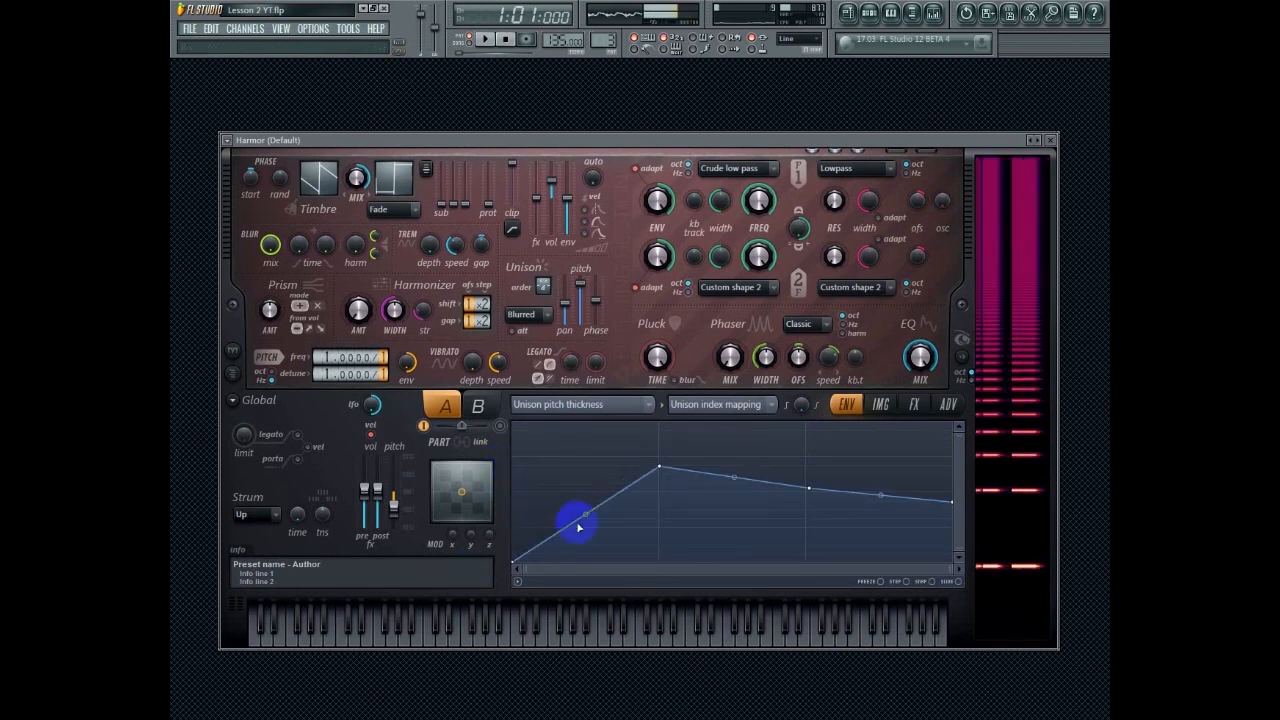
{"action": "left_click_drag", "start_coordinate": [663, 465], "coordinate": [659, 440]}
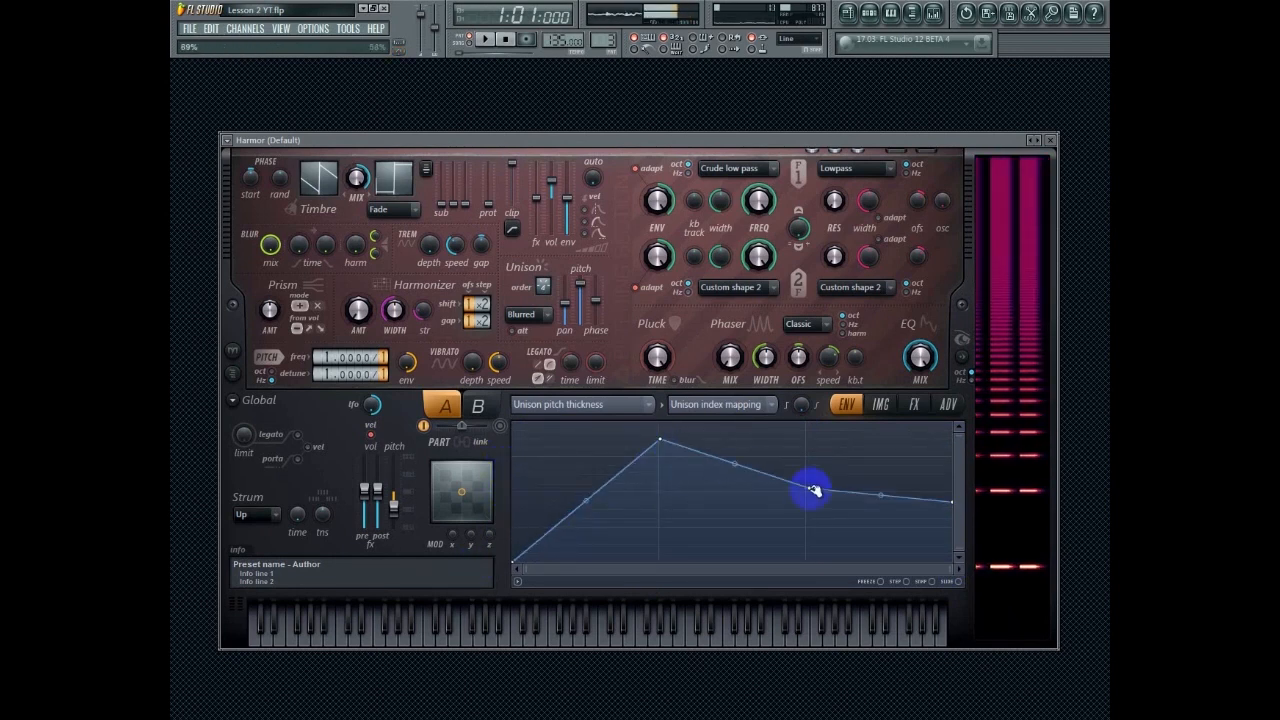
{"action": "left_click_drag", "start_coordinate": [814, 489], "coordinate": [808, 467]}
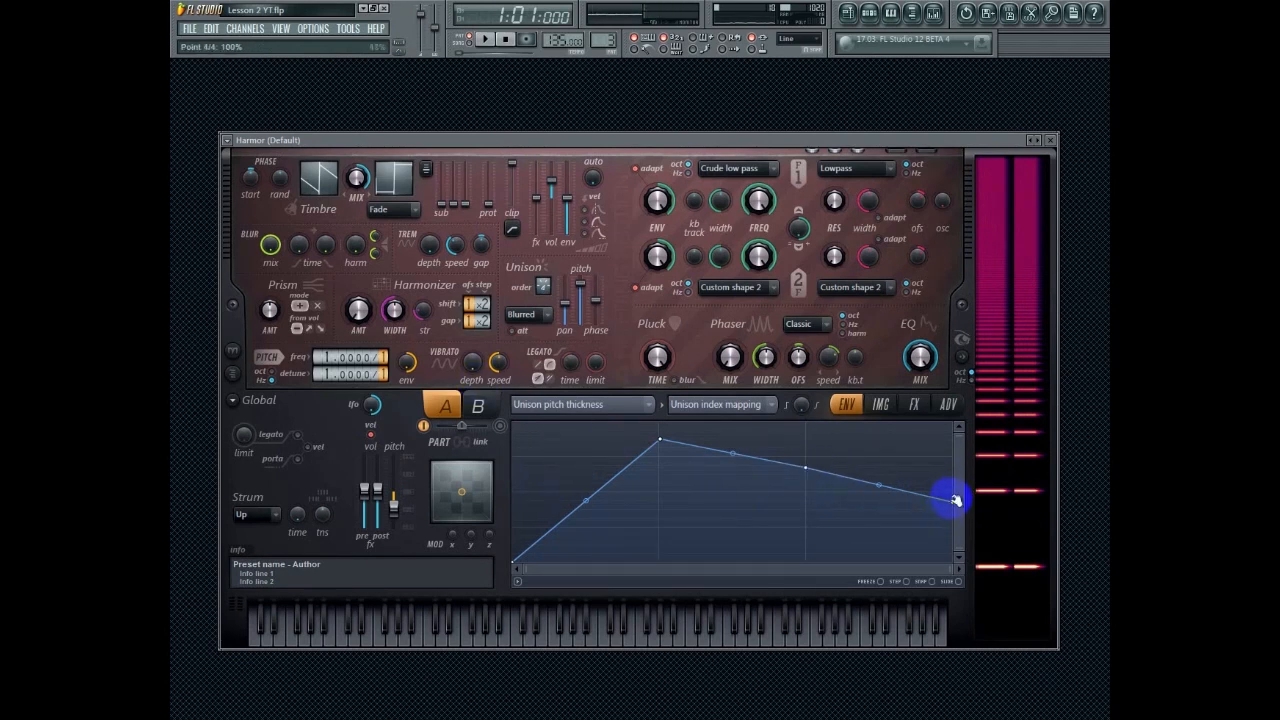
{"action": "left_click_drag", "start_coordinate": [956, 500], "coordinate": [963, 614]}
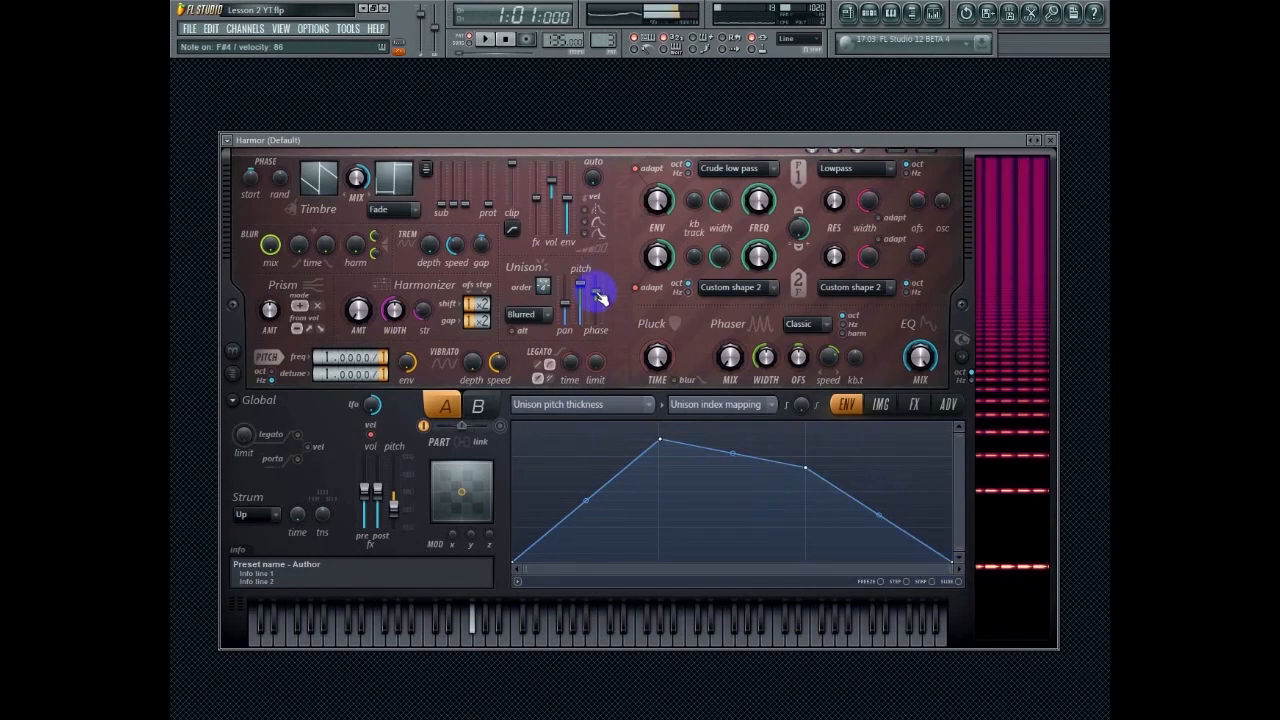
Try the unison phase control, open its articulator and show its Unison index mapping
{"action": "mouse_move", "coordinate": [598, 290]}
{"action": "left_mouse_down"}
{"action": "mouse_move", "coordinate": [603, 257]}
{"action": "mouse_move", "coordinate": [601, 280]}
{"action": "left_mouse_up"}
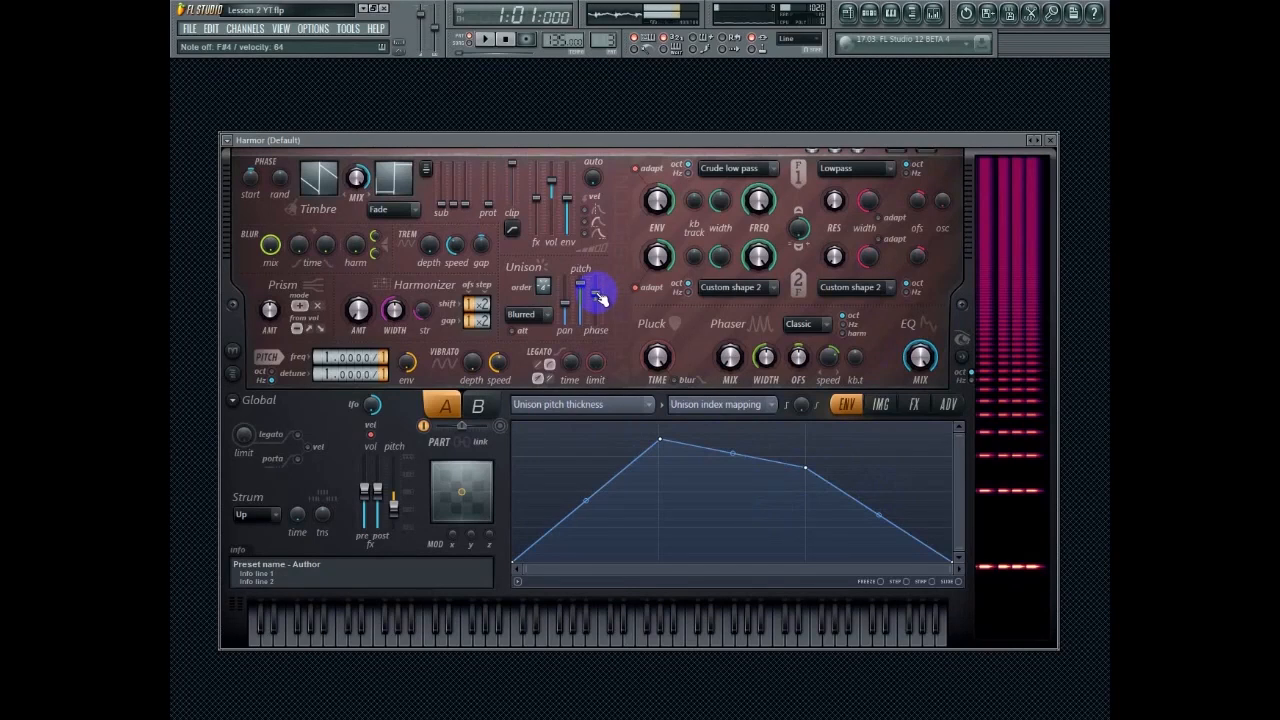
{"action": "mouse_move", "coordinate": [597, 295]}
{"action": "left_mouse_down"}
{"action": "mouse_move", "coordinate": [597, 275]}
{"action": "mouse_move", "coordinate": [597, 301]}
{"action": "mouse_move", "coordinate": [598, 290]}
{"action": "left_mouse_up"}
{"action": "right_click", "coordinate": [600, 289]}
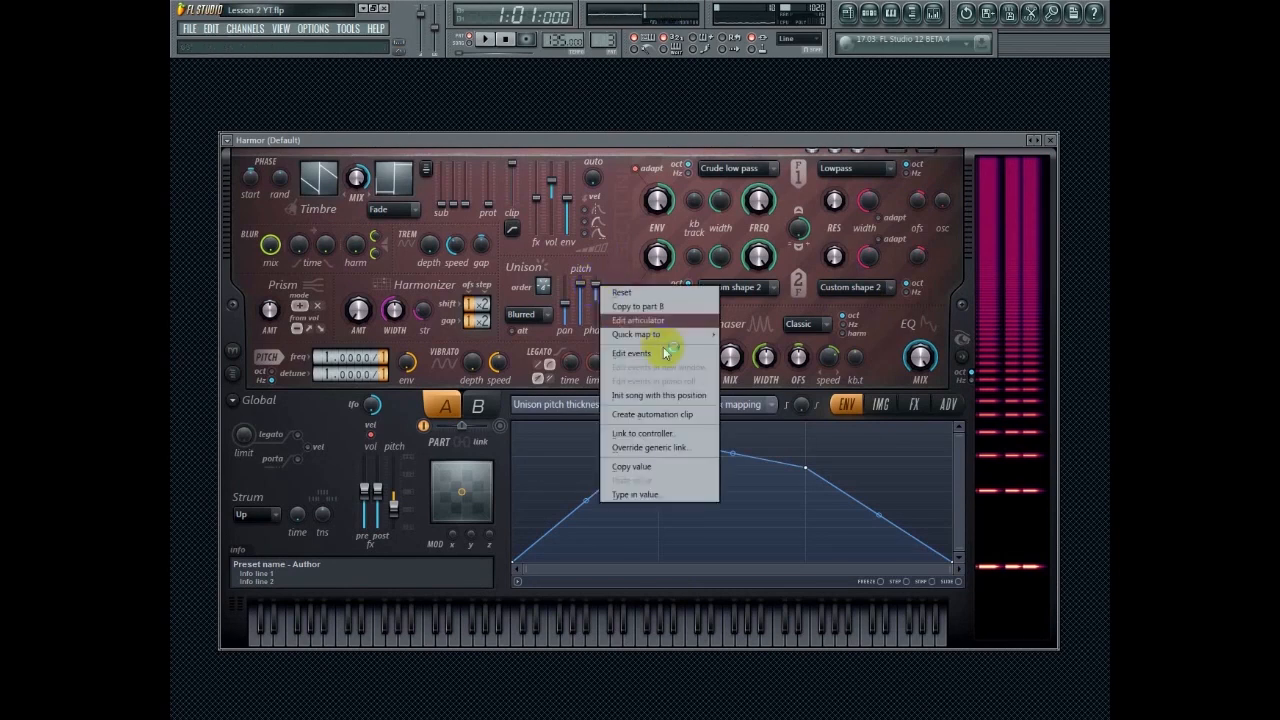
{"action": "left_click", "coordinate": [651, 331]}
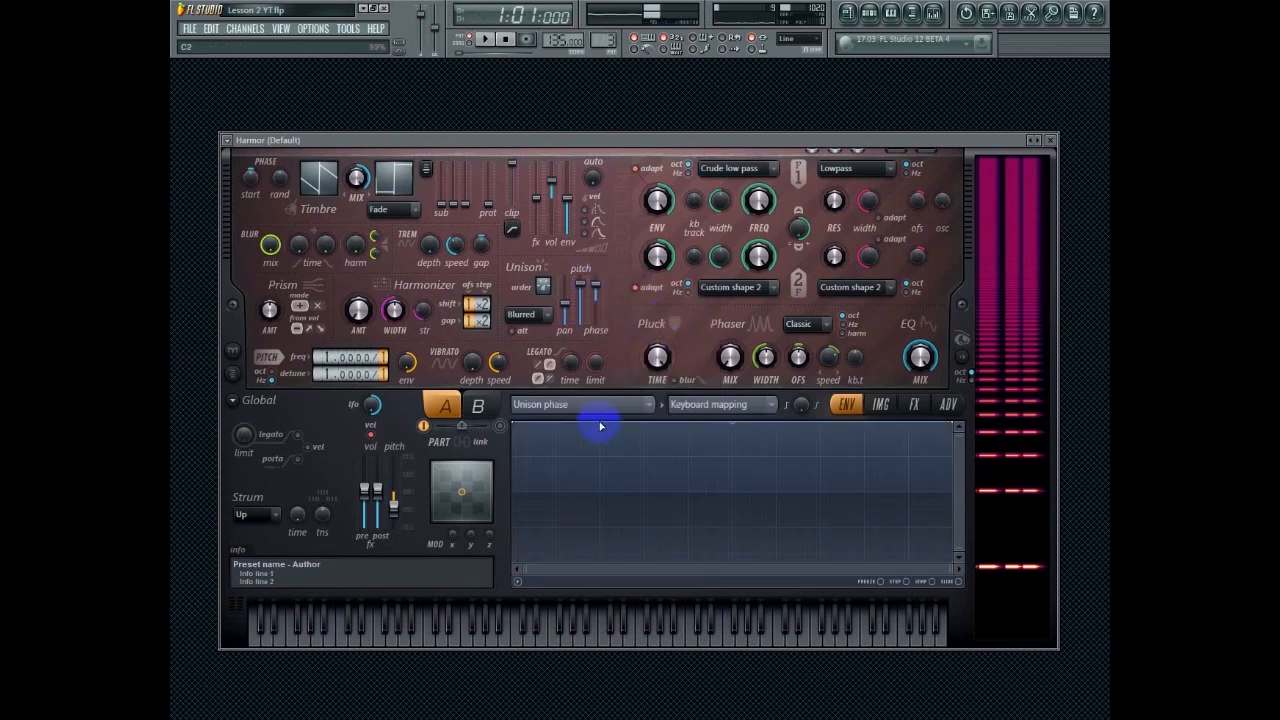
{"action": "left_click", "coordinate": [709, 405]}
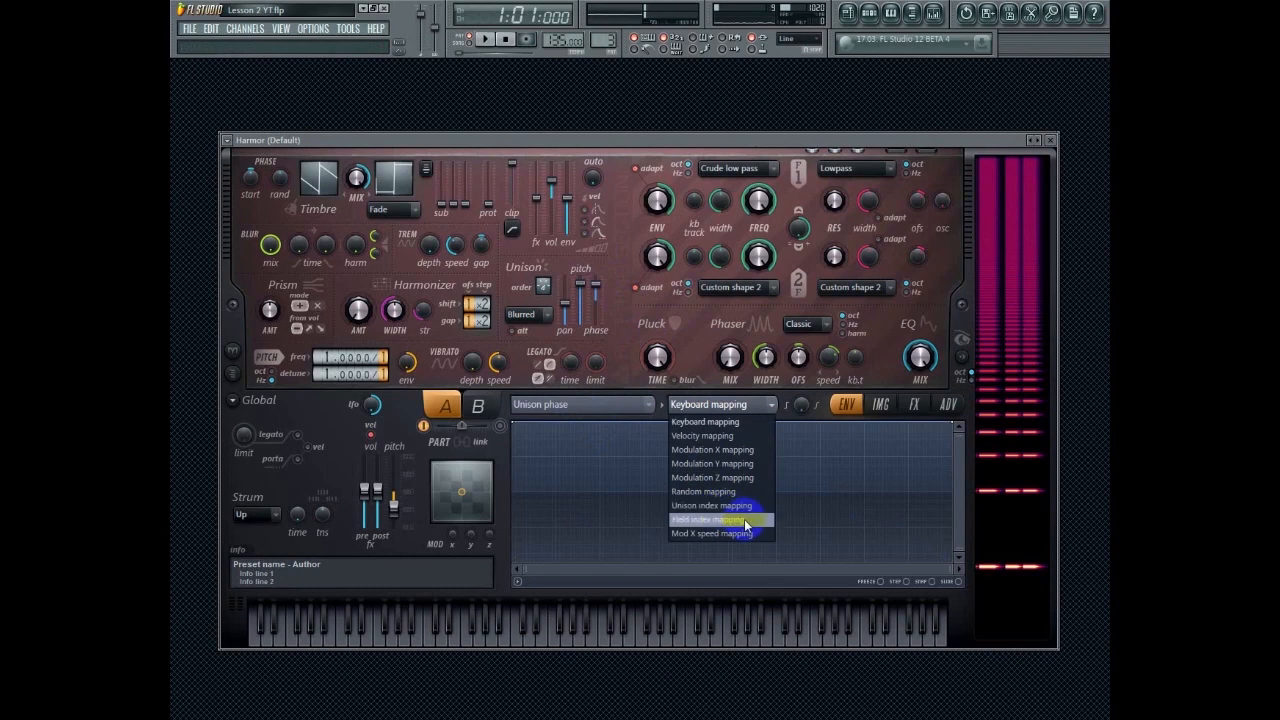
{"action": "left_click", "coordinate": [741, 505]}
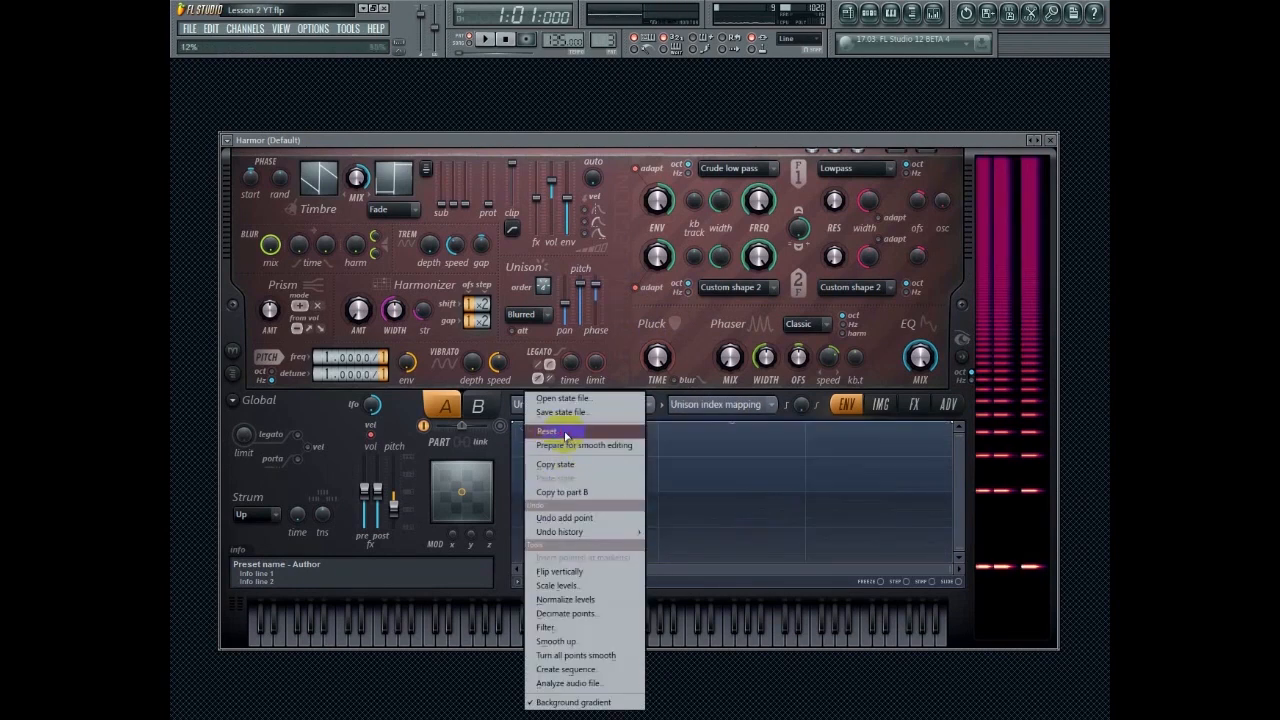
Reset the Unison phase curve and add points at 33% and 67%, shaping a dip, a high peak and a last point below centre
{"action": "left_click", "coordinate": [566, 434]}
{"action": "right_click", "coordinate": [660, 552]}
{"action": "right_click", "coordinate": [810, 458]}
{"action": "left_click_drag", "start_coordinate": [957, 424], "coordinate": [953, 508]}
{"action": "left_click_drag", "start_coordinate": [660, 552], "coordinate": [653, 484]}
{"action": "left_click_drag", "start_coordinate": [811, 451], "coordinate": [808, 438]}
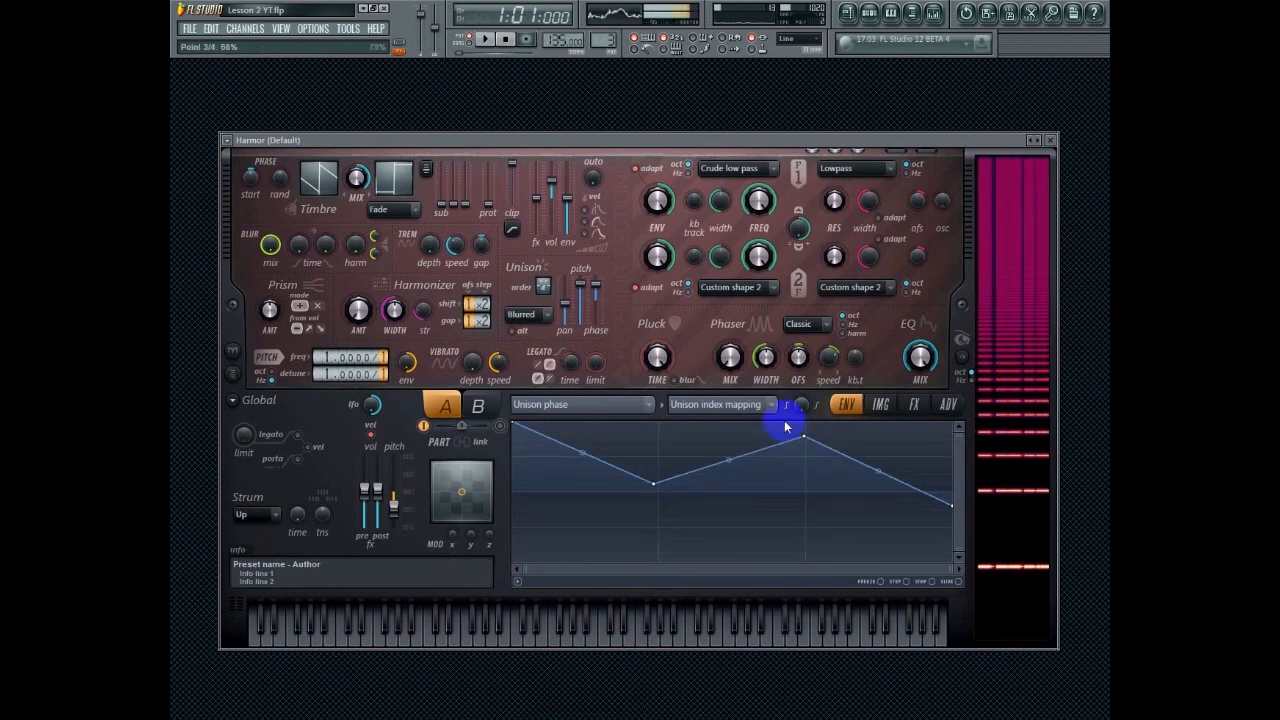
Raise the unison phase amount and reshape its curve to climb from near the centre line to a peak at 67%
{"action": "left_click_drag", "start_coordinate": [599, 288], "coordinate": [603, 282]}
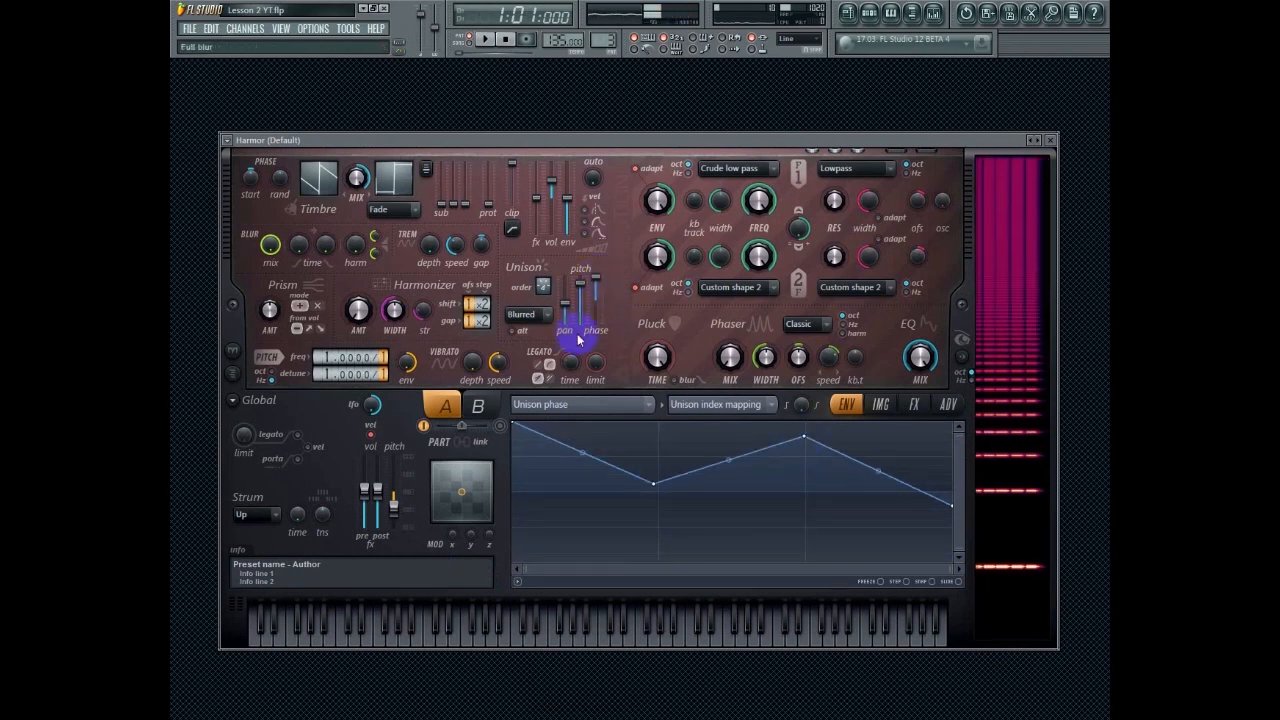
{"action": "left_click_drag", "start_coordinate": [514, 421], "coordinate": [513, 468]}
{"action": "left_click_drag", "start_coordinate": [659, 485], "coordinate": [660, 520]}
{"action": "left_click_drag", "start_coordinate": [803, 438], "coordinate": [813, 468]}
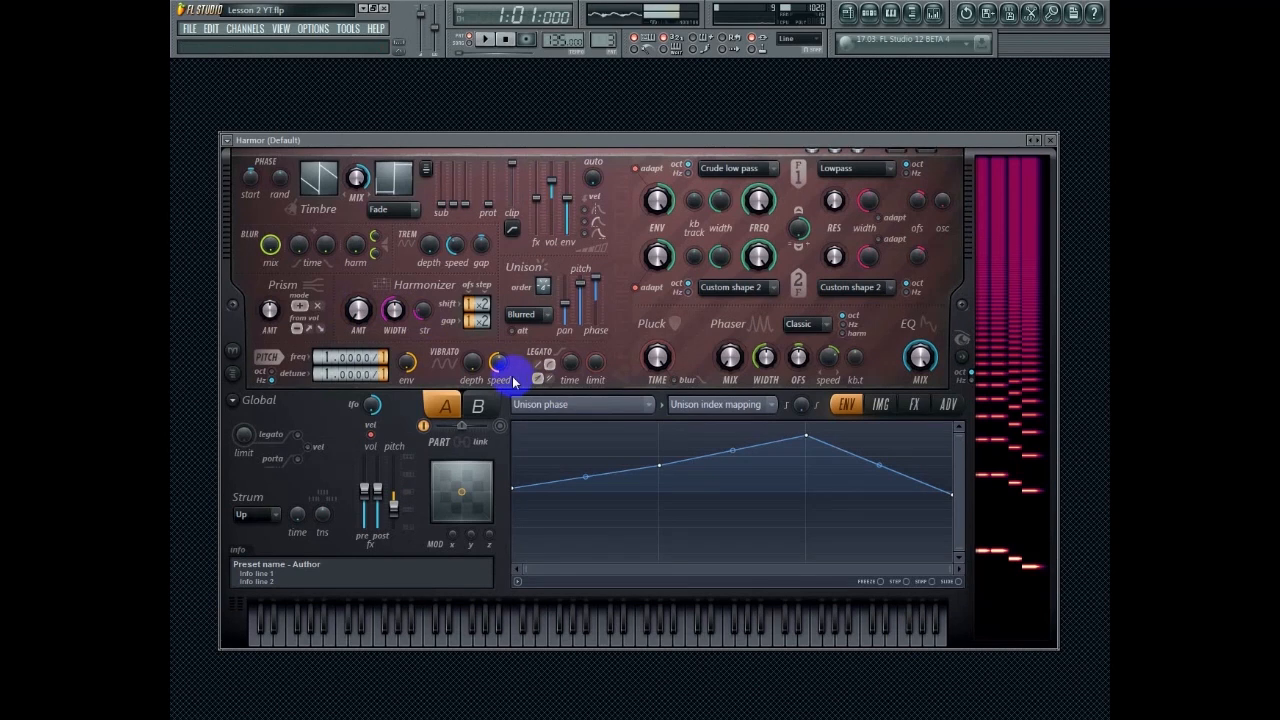
Open the Prism amount control's articulator and show its Unison index mapping
{"action": "left_click", "coordinate": [271, 312]}
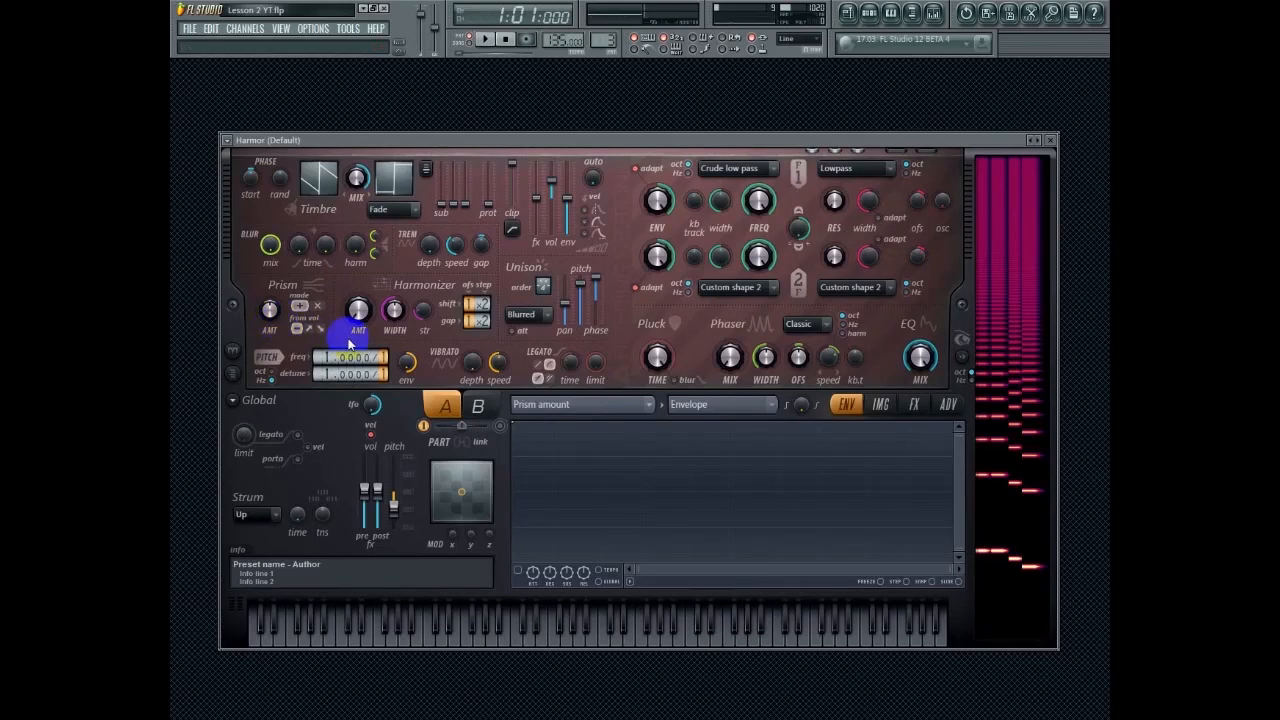
{"action": "left_click", "coordinate": [586, 403]}
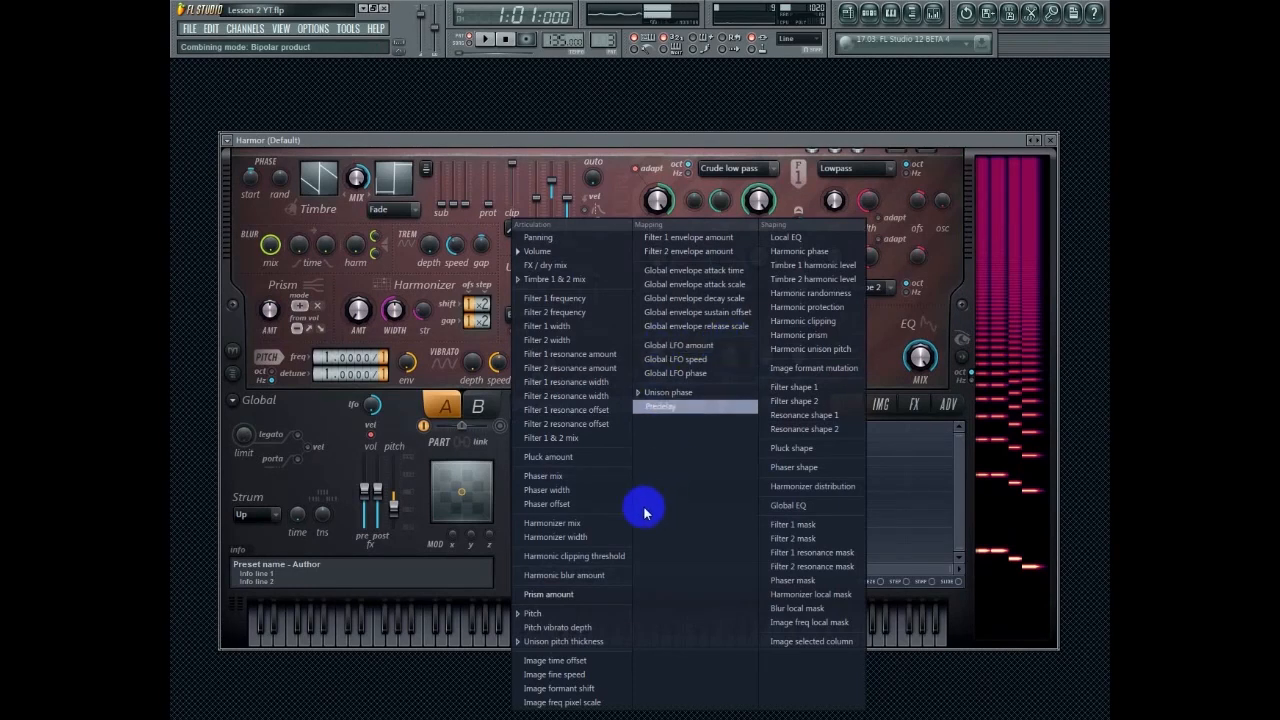
{"action": "left_click", "coordinate": [600, 594]}
{"action": "left_click", "coordinate": [716, 408]}
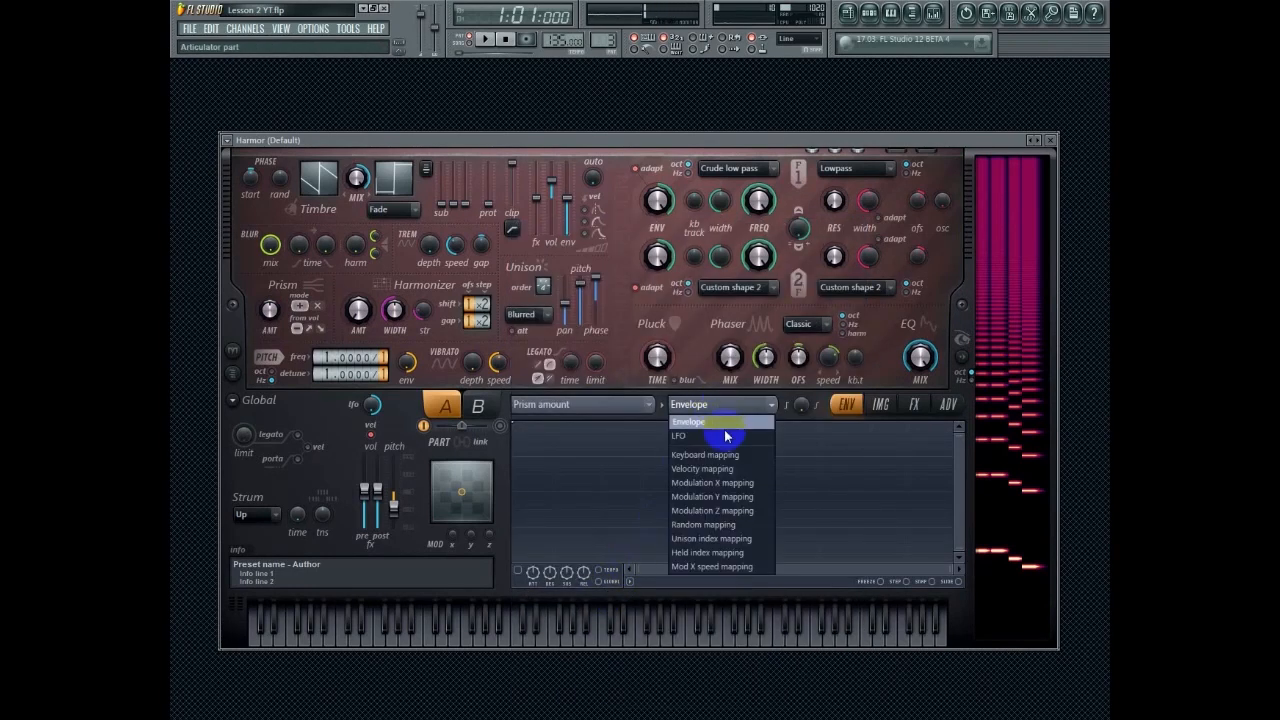
{"action": "left_click", "coordinate": [743, 538]}
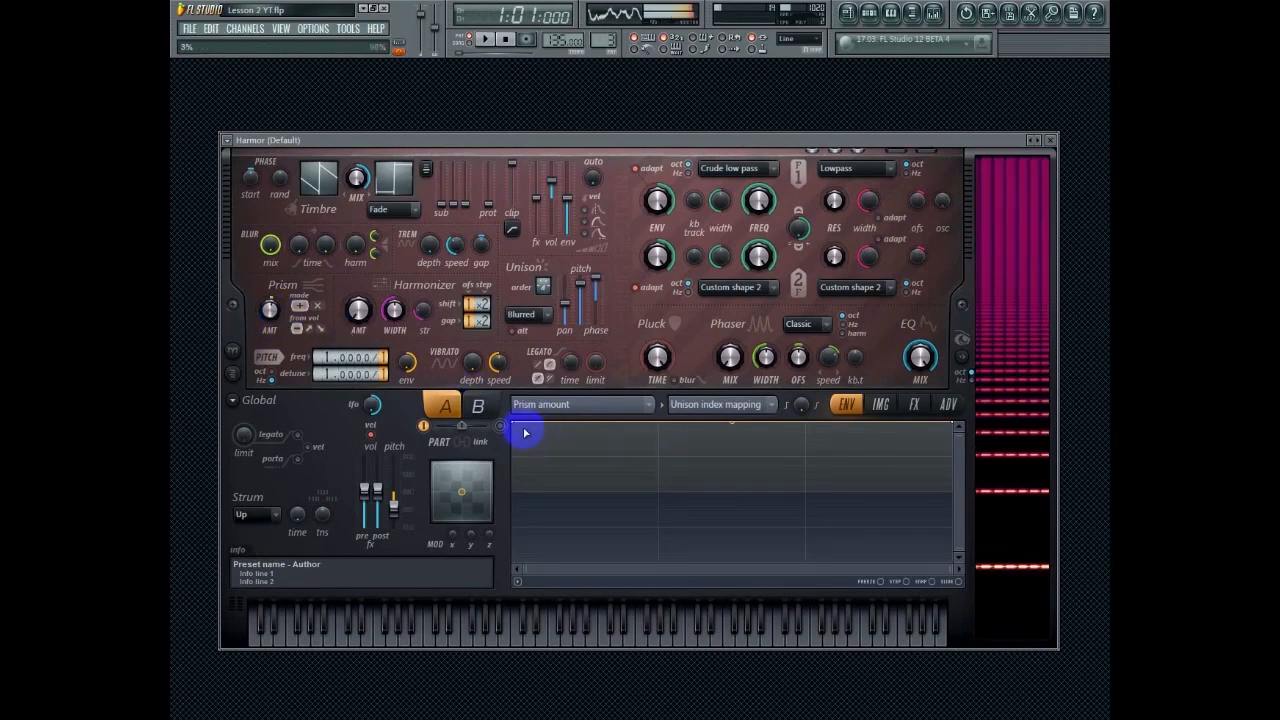
Lower the first point of the Prism amount curve and add points just above the centre line at 33% and 67%
{"action": "left_click_drag", "start_coordinate": [514, 423], "coordinate": [513, 458]}
{"action": "right_click", "coordinate": [658, 485]}
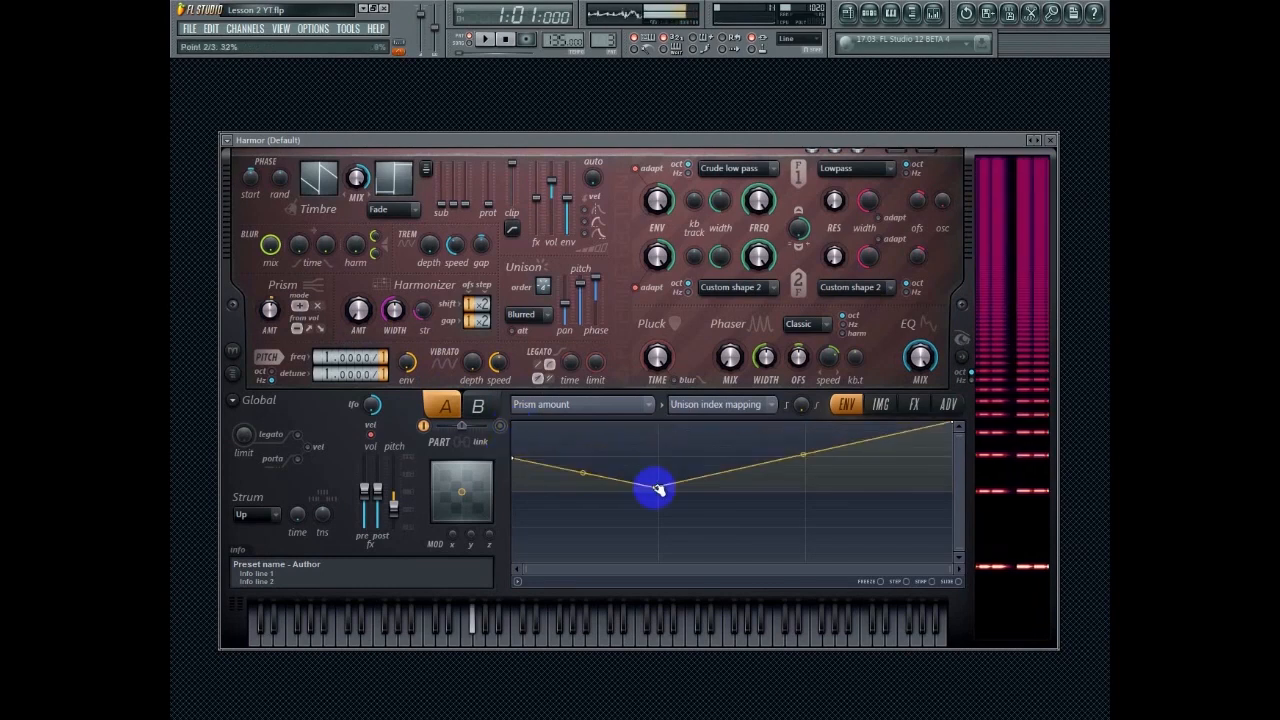
{"action": "right_click", "coordinate": [806, 481]}
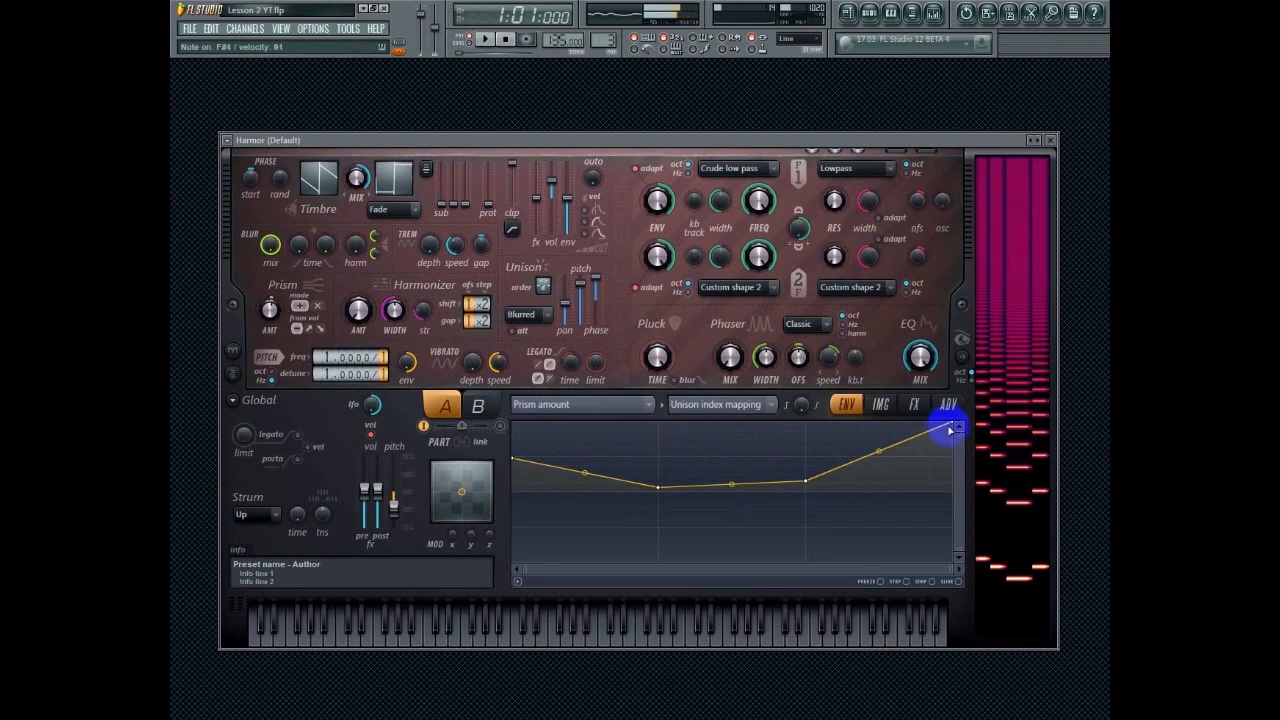
{"action": "left_click_drag", "start_coordinate": [951, 429], "coordinate": [977, 403]}
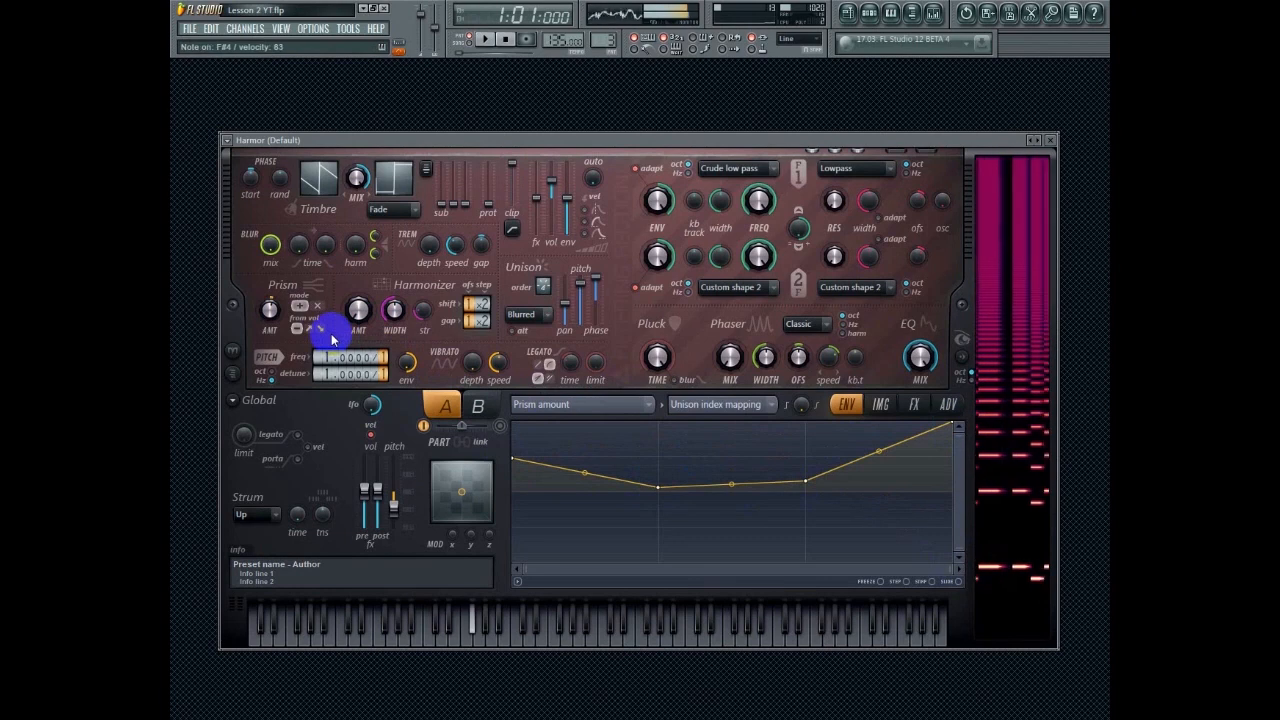
Rework the Prism amount curve to stay near the centre line, with a raised point at 67% and the last point just below centre
{"action": "left_click_drag", "start_coordinate": [512, 458], "coordinate": [516, 490]}
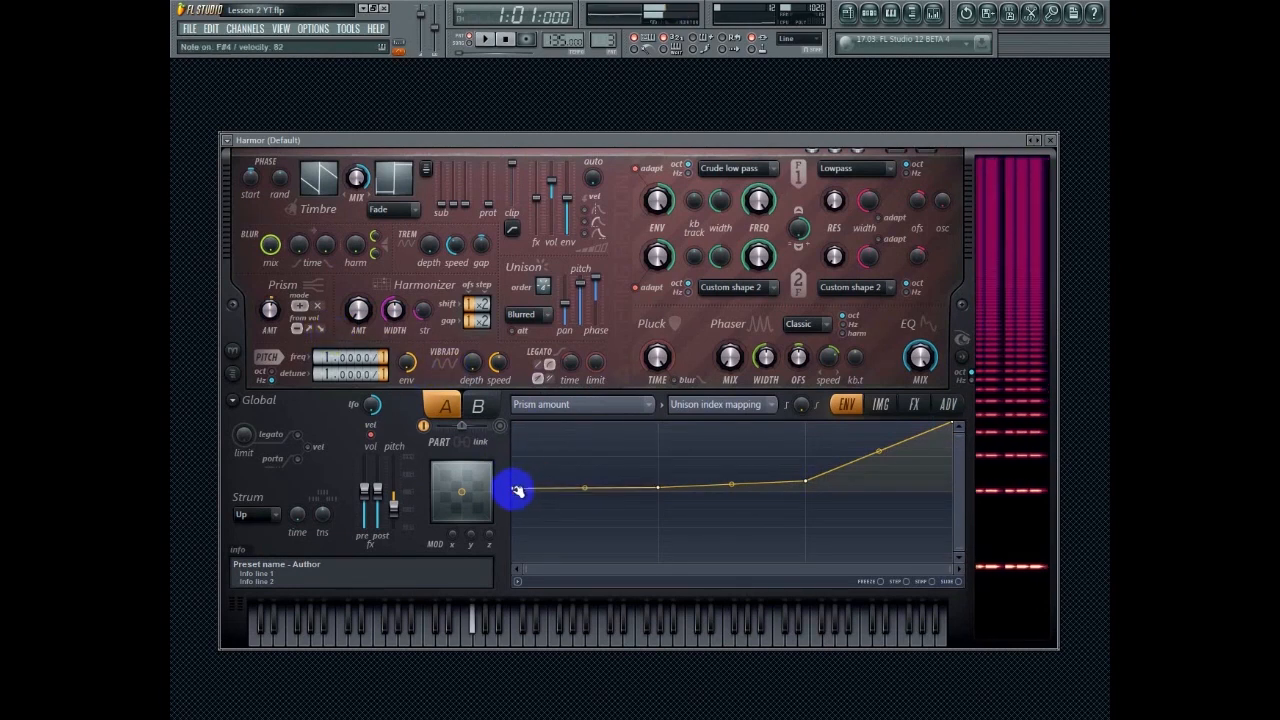
{"action": "mouse_move", "coordinate": [658, 487]}
{"action": "left_mouse_down"}
{"action": "mouse_move", "coordinate": [660, 463]}
{"action": "mouse_move", "coordinate": [659, 495]}
{"action": "left_mouse_up"}
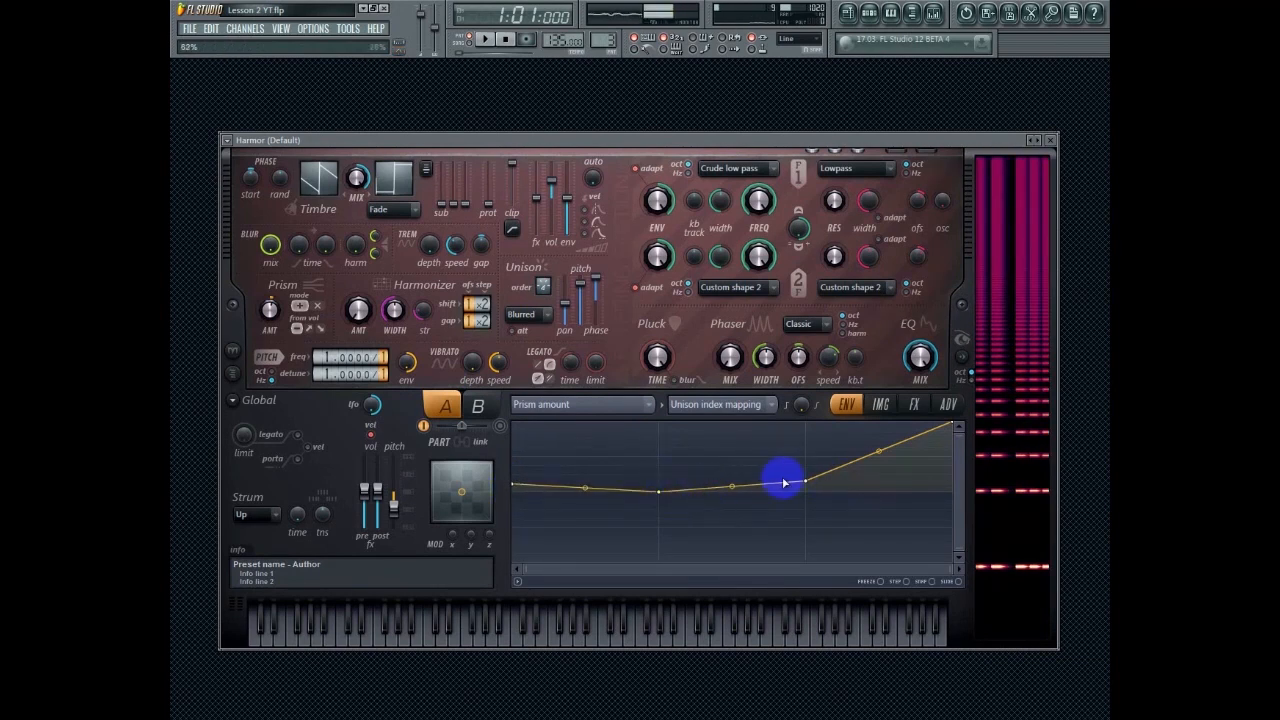
{"action": "left_click_drag", "start_coordinate": [804, 482], "coordinate": [806, 467]}
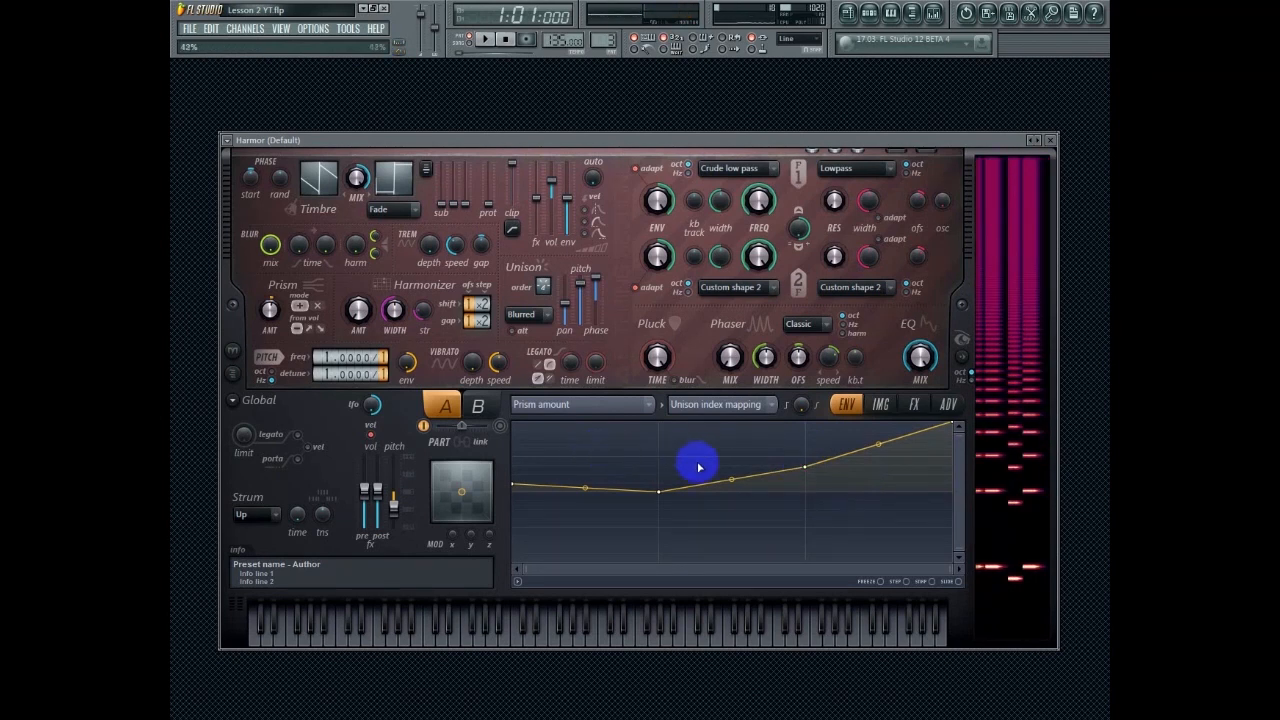
{"action": "left_click_drag", "start_coordinate": [951, 424], "coordinate": [955, 497]}
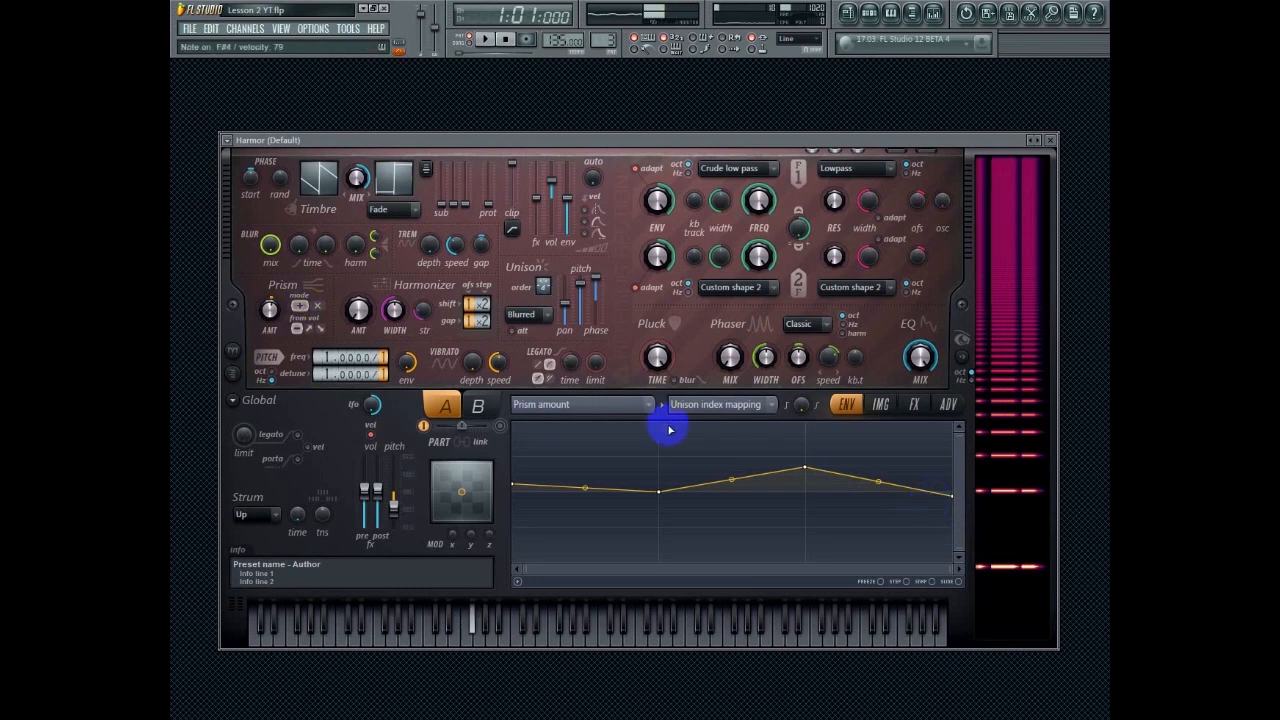
Vary the Prism amount and switch the prism mode to the × option
{"action": "left_click_drag", "start_coordinate": [271, 320], "coordinate": [270, 386]}
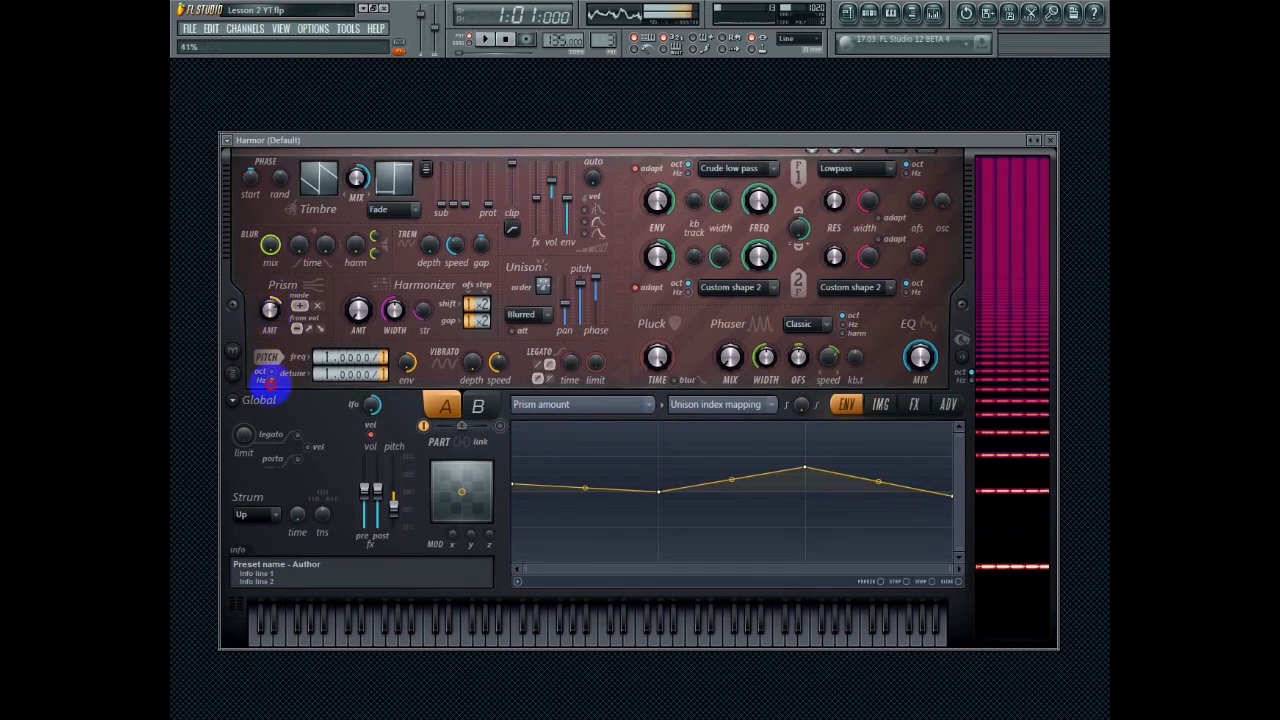
{"action": "left_click_drag", "start_coordinate": [270, 318], "coordinate": [265, 383]}
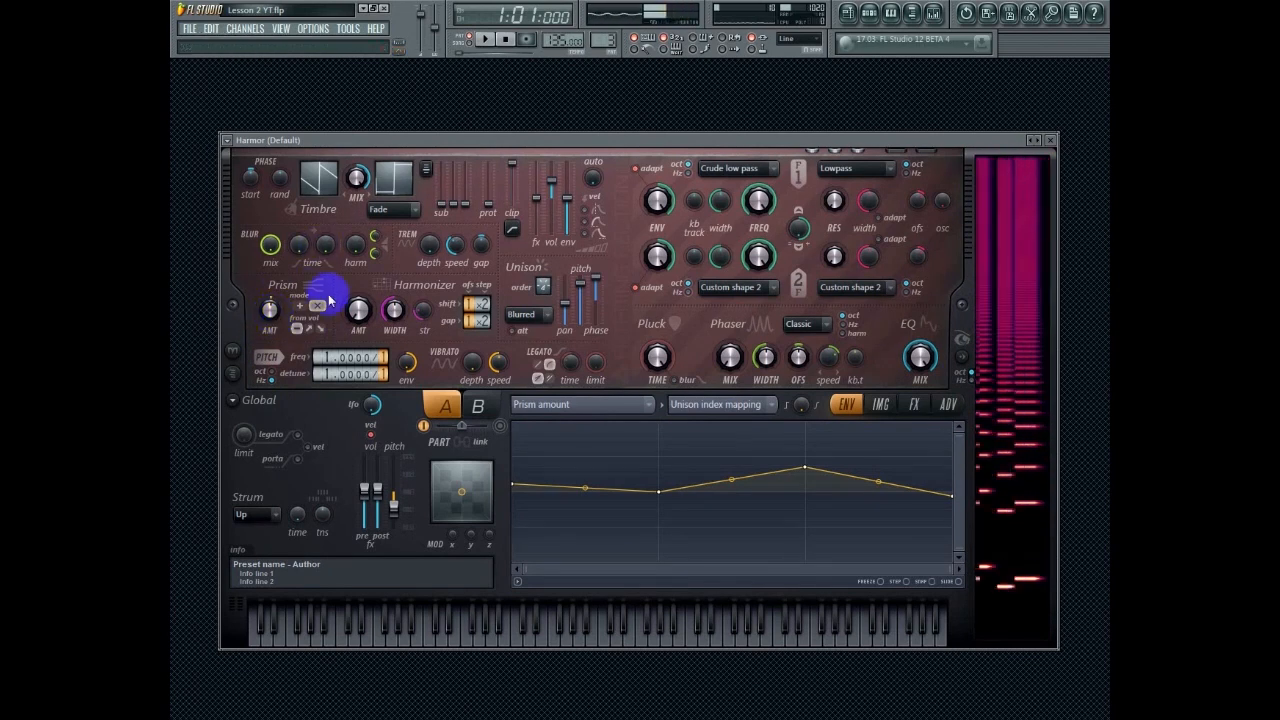
Open the harmonic blur control's articulator and raise the harmonic blur amount
{"action": "right_click", "coordinate": [356, 248]}
{"action": "left_click", "coordinate": [399, 285]}
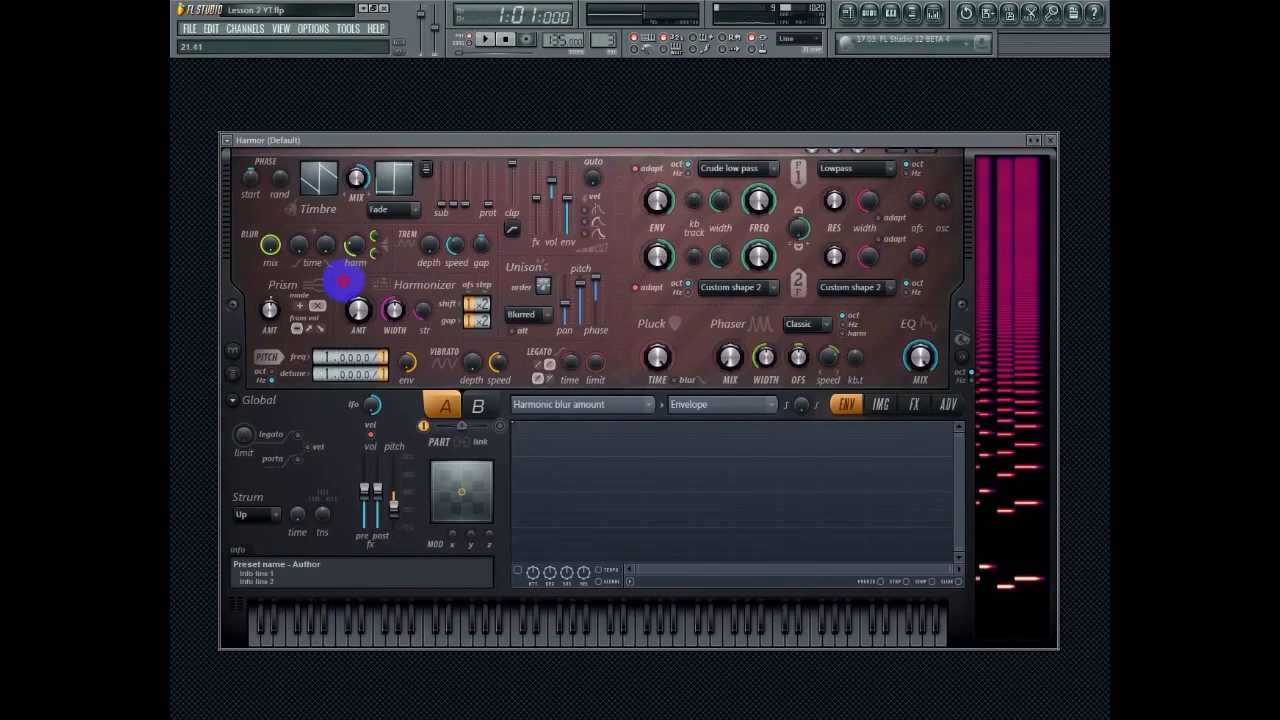
{"action": "left_click", "coordinate": [360, 250]}
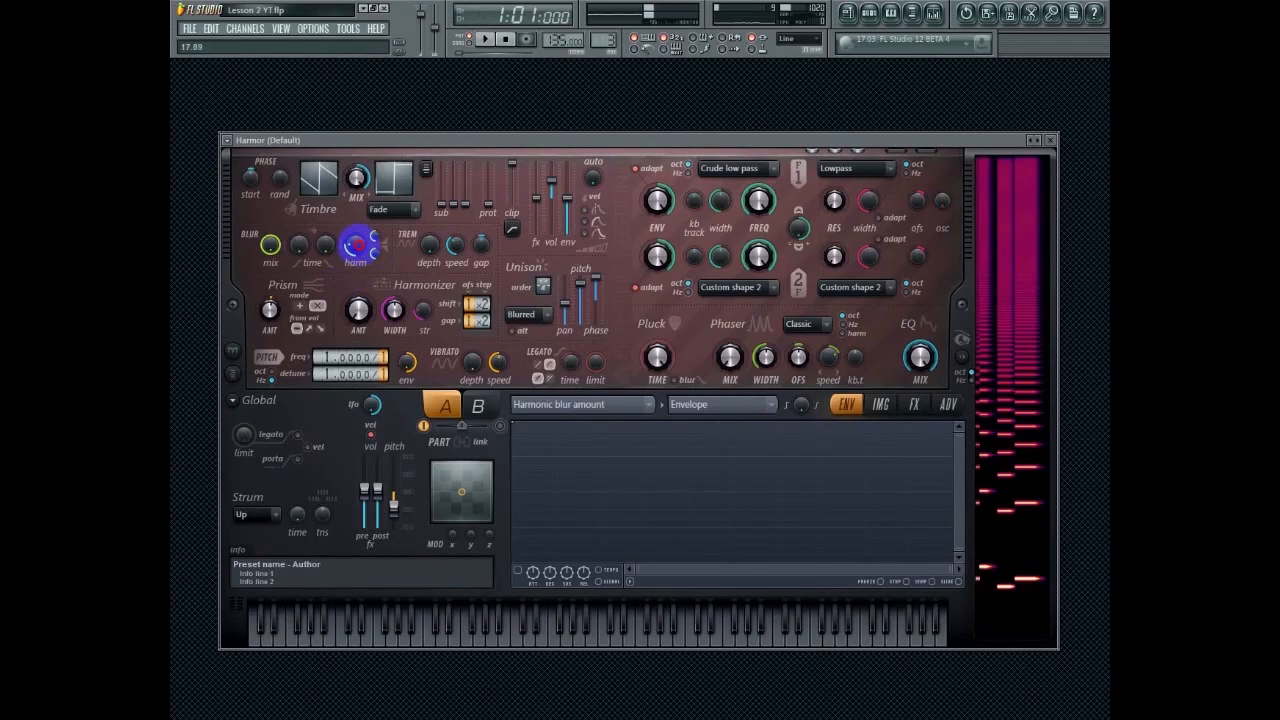
Show the Harmonic blur amount's Unison index mapping and add a low point at 33% and a high point at 67%
{"action": "left_click", "coordinate": [706, 406]}
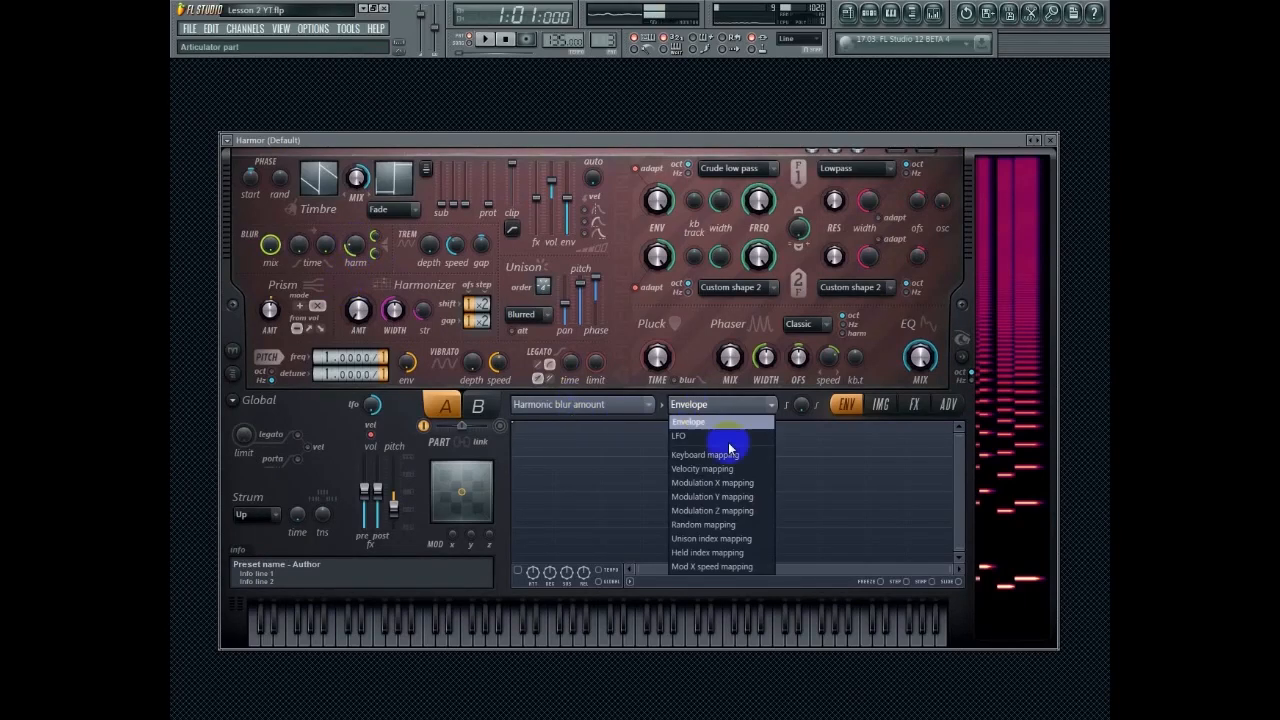
{"action": "left_click", "coordinate": [730, 540]}
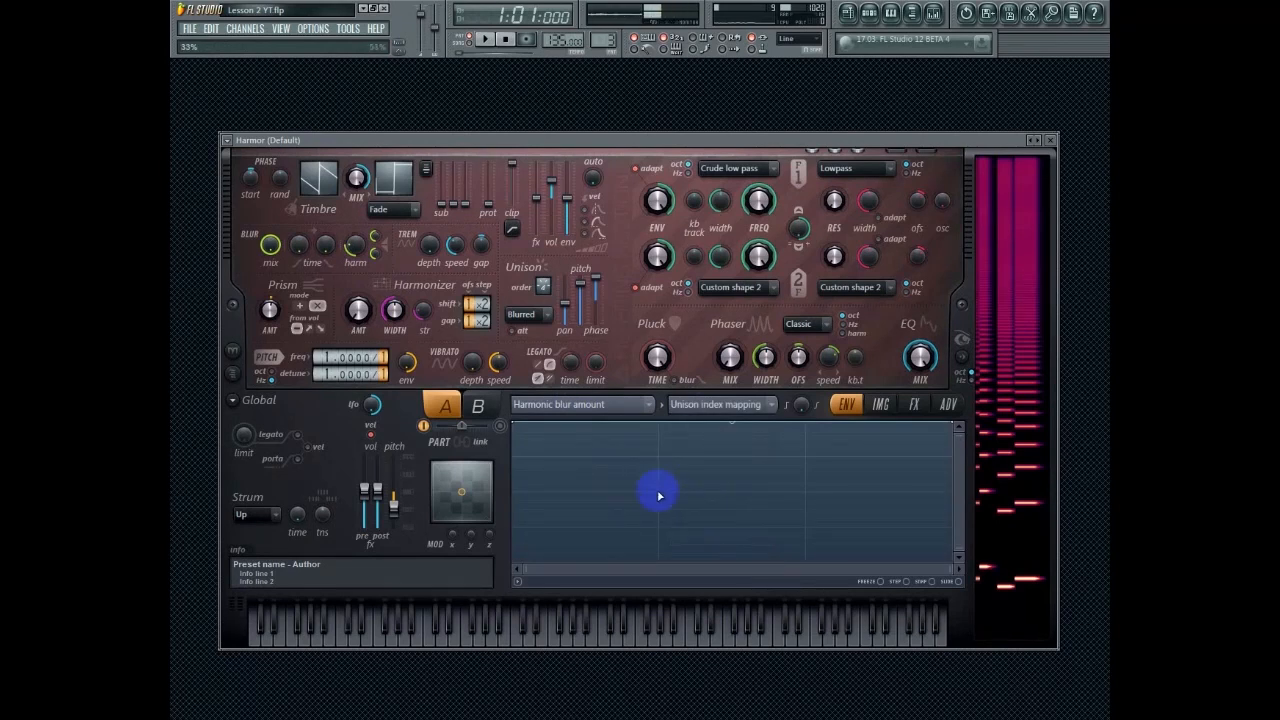
{"action": "right_click", "coordinate": [658, 503]}
{"action": "right_click", "coordinate": [811, 448]}
{"action": "right_click", "coordinate": [943, 524]}
{"action": "left_click_drag", "start_coordinate": [963, 544], "coordinate": [958, 556]}
{"action": "right_click", "coordinate": [951, 424]}
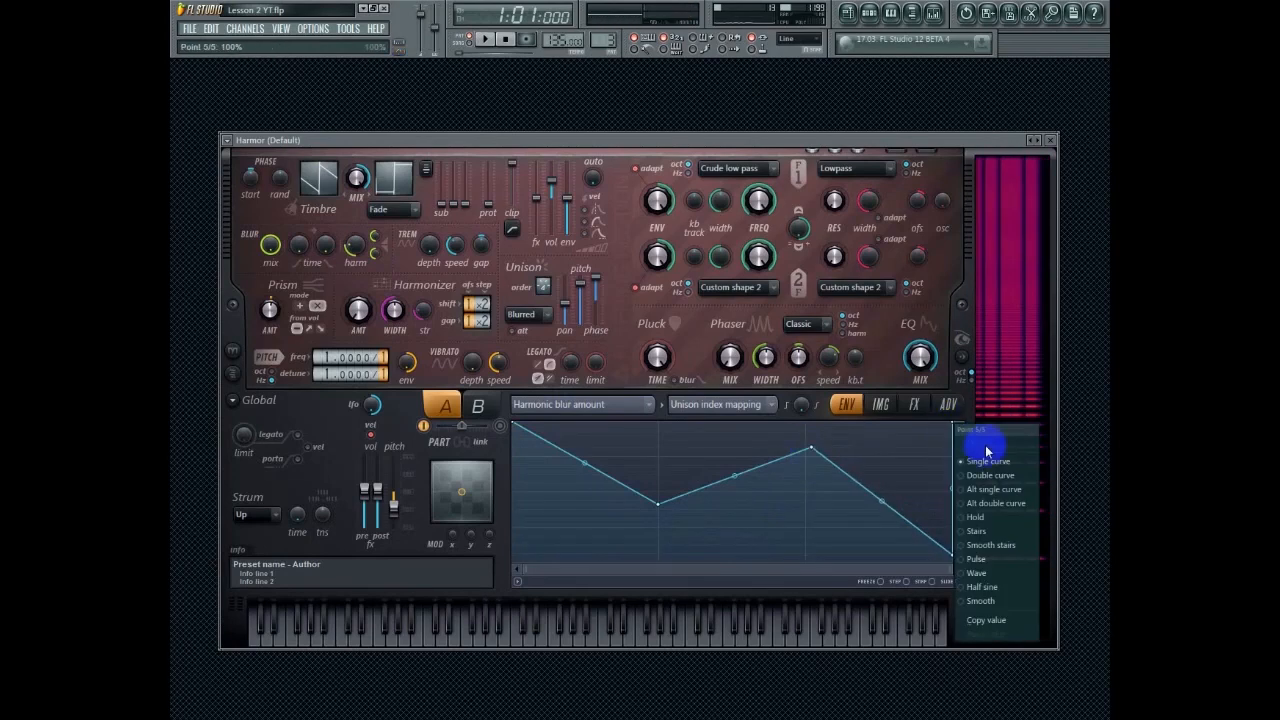
{"action": "left_click", "coordinate": [956, 556]}
{"action": "right_click", "coordinate": [953, 555]}
{"action": "left_click", "coordinate": [968, 528]}
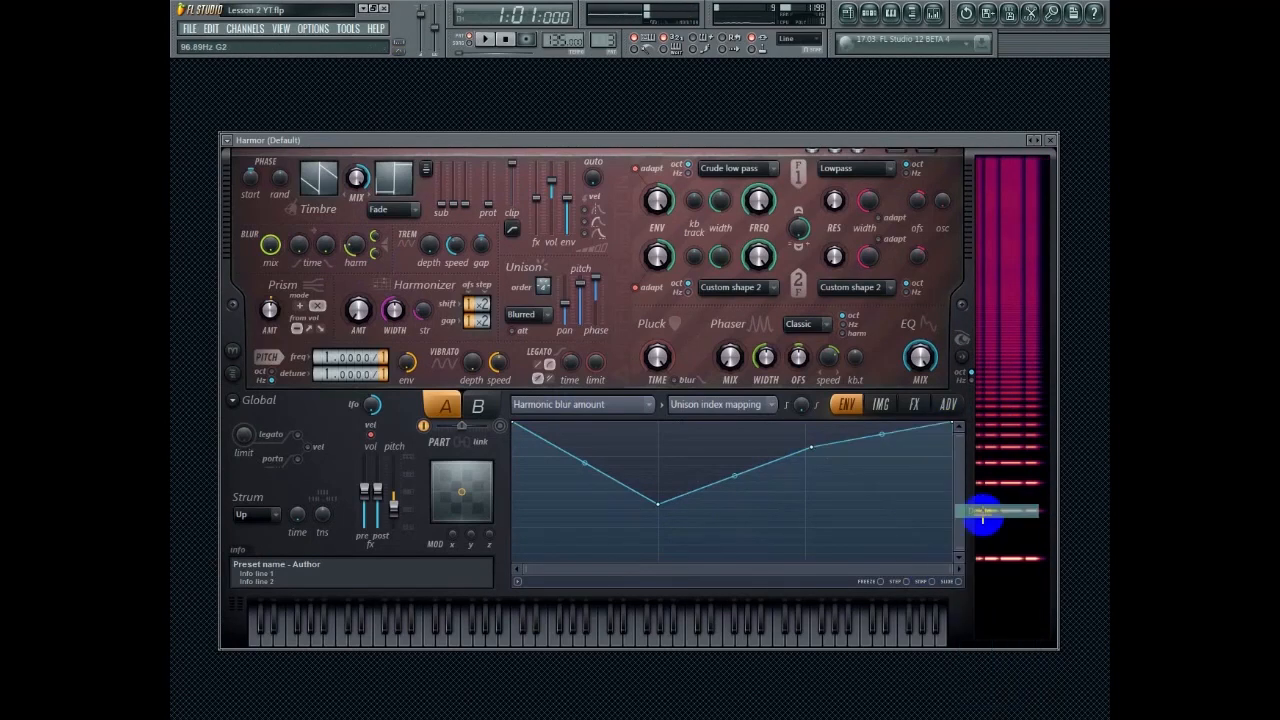
Lower all four points of the Harmonic blur amount curve, with the first near mid-level, a peak at 67% and the last point lowest
{"action": "left_click_drag", "start_coordinate": [956, 426], "coordinate": [971, 534]}
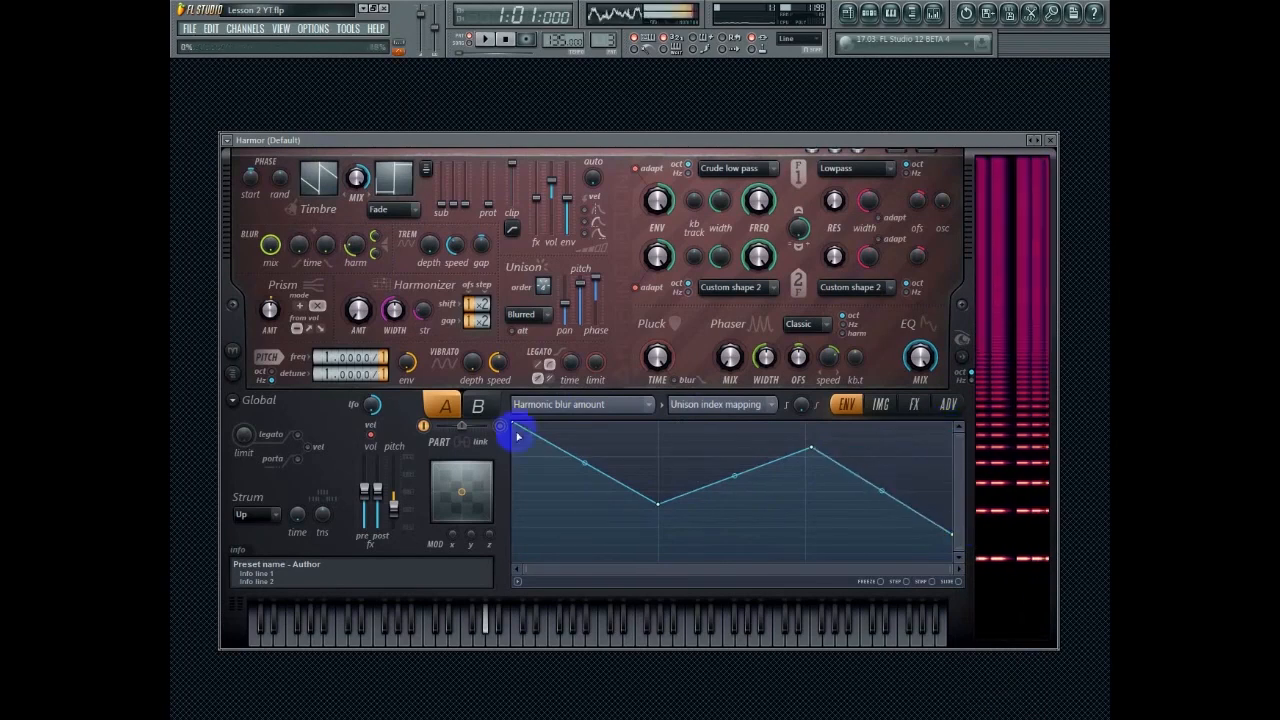
{"action": "left_click_drag", "start_coordinate": [509, 423], "coordinate": [672, 519]}
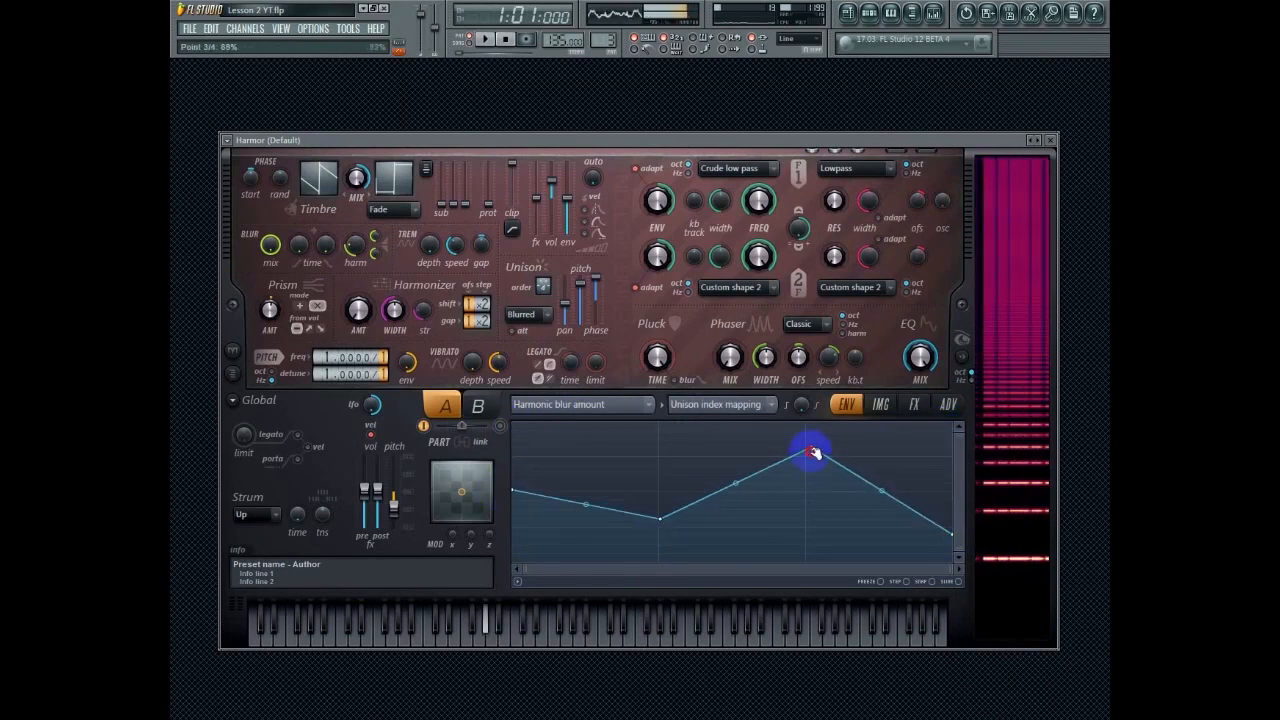
{"action": "left_click_drag", "start_coordinate": [812, 449], "coordinate": [808, 479]}
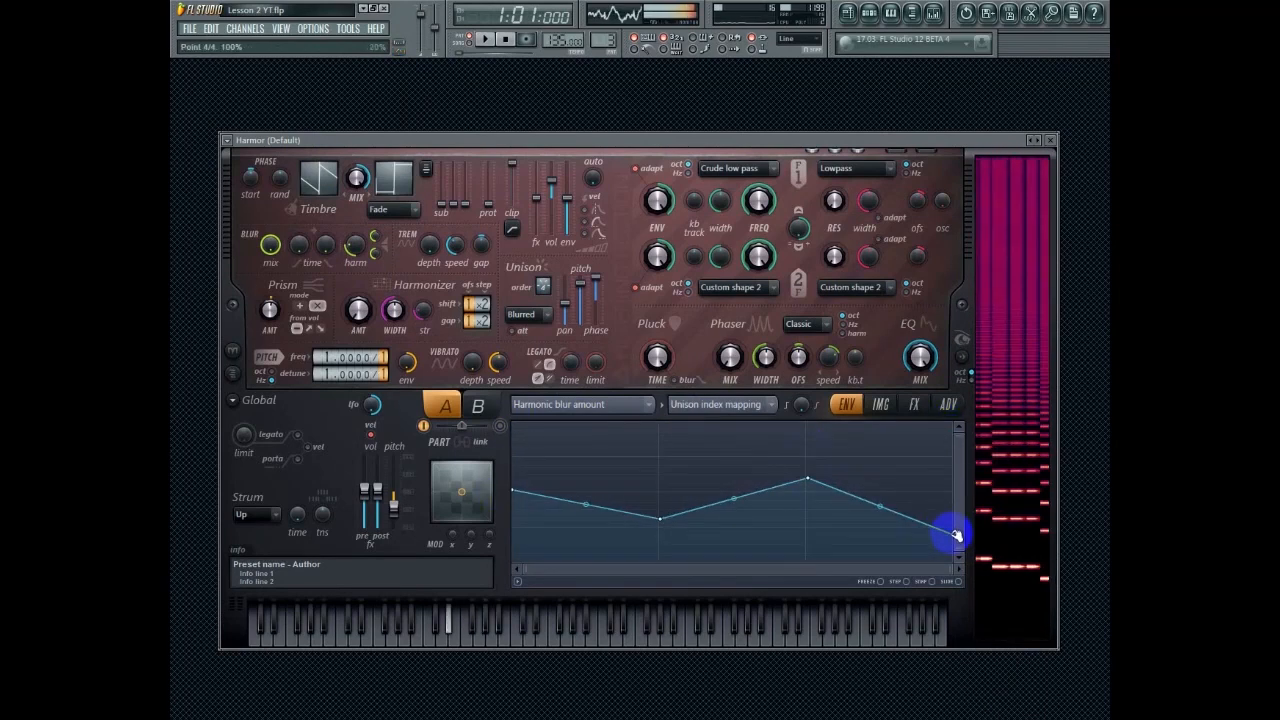
Reset the Harmonic blur amount curve and add a low point at 33% and a high point at 67%, with the last point lowered
{"action": "left_click", "coordinate": [518, 581]}
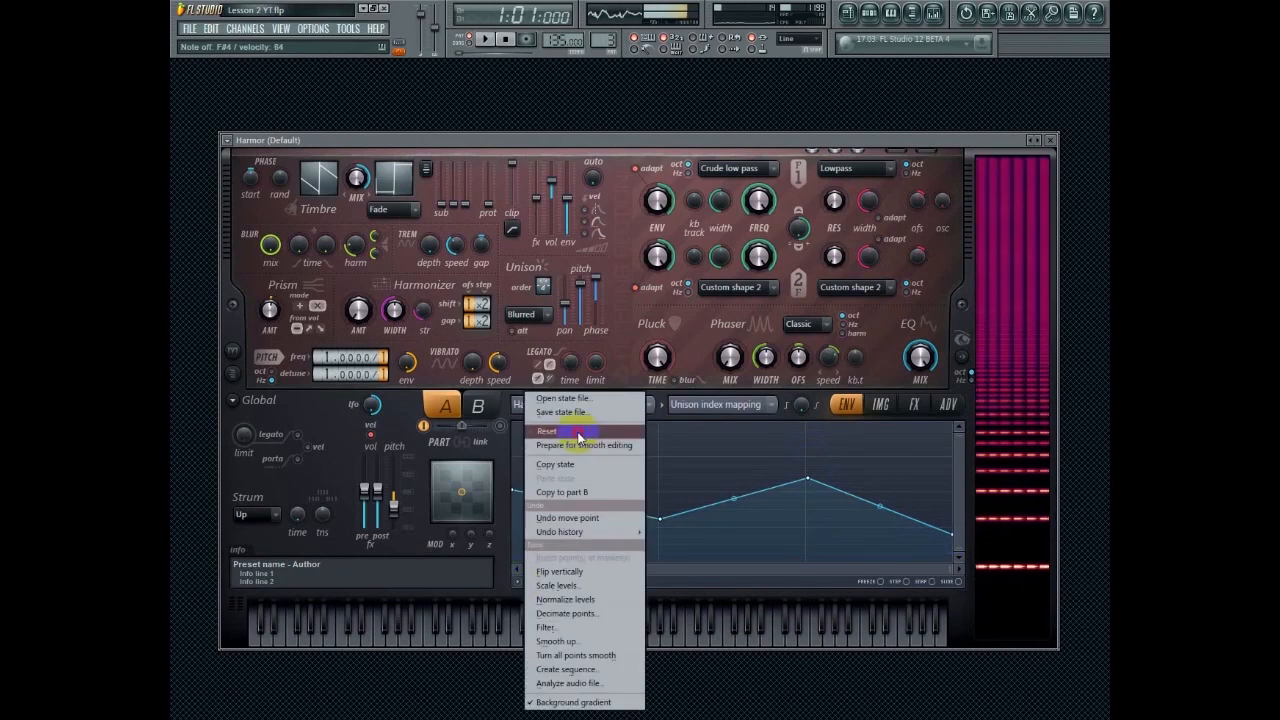
{"action": "left_click", "coordinate": [578, 434]}
{"action": "right_click", "coordinate": [652, 530]}
{"action": "right_click", "coordinate": [802, 466]}
{"action": "left_click", "coordinate": [946, 434]}
{"action": "left_click_drag", "start_coordinate": [953, 425], "coordinate": [977, 476]}
Reshape the Harmonic blur amount curve: first point near mid-level, both middle points at the minimum and the last point at the maximum
{"action": "left_click", "coordinate": [518, 427]}
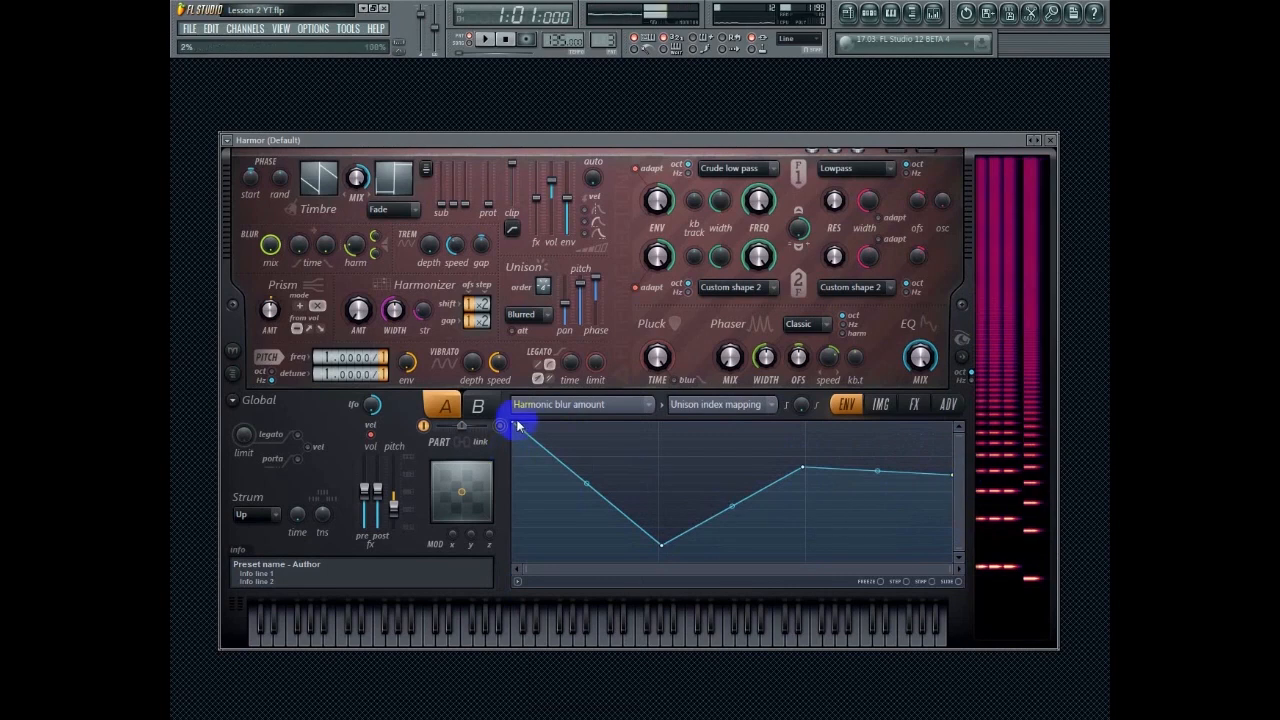
{"action": "left_click_drag", "start_coordinate": [516, 426], "coordinate": [505, 507]}
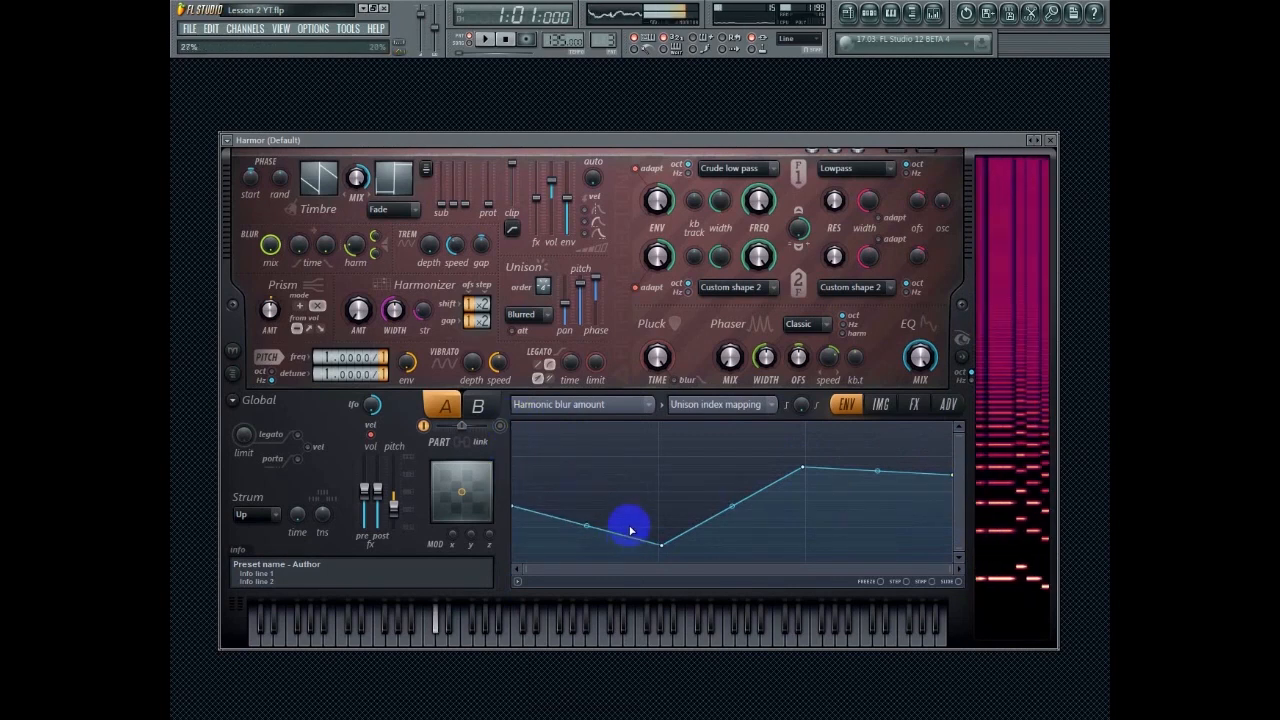
{"action": "left_click_drag", "start_coordinate": [659, 544], "coordinate": [660, 622]}
{"action": "left_click_drag", "start_coordinate": [806, 468], "coordinate": [791, 543]}
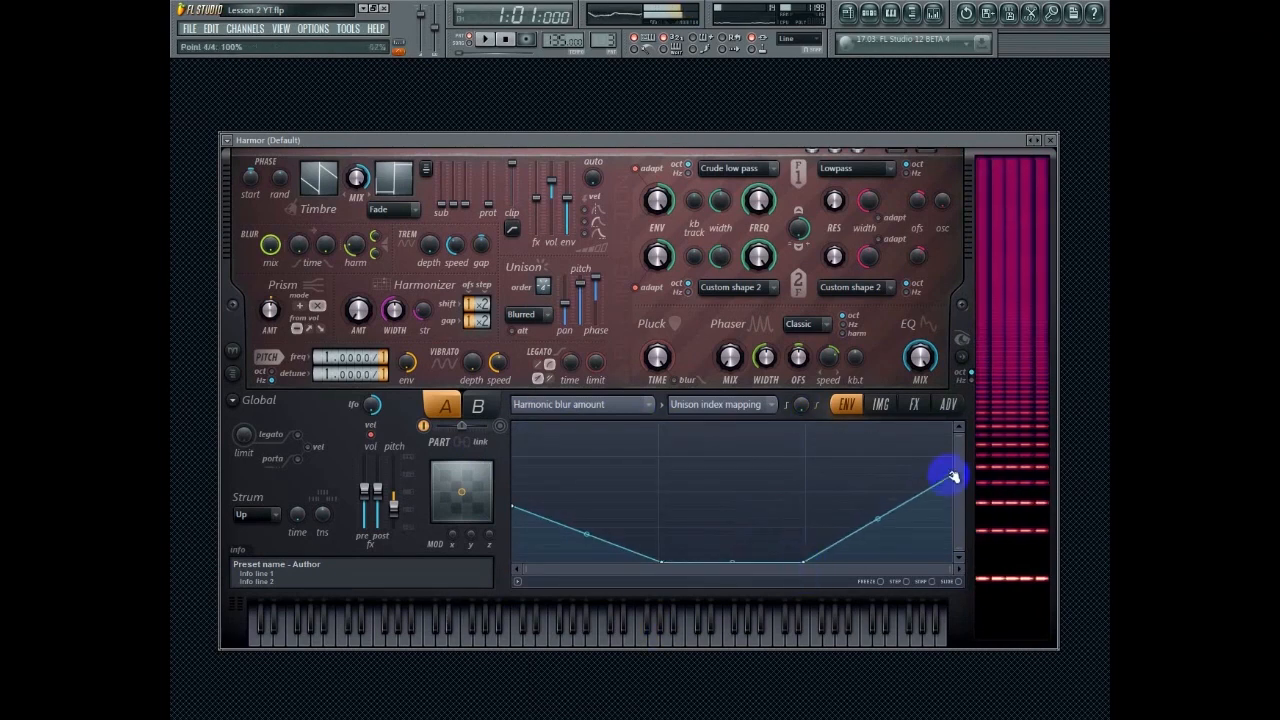
{"action": "left_click_drag", "start_coordinate": [950, 478], "coordinate": [951, 400]}
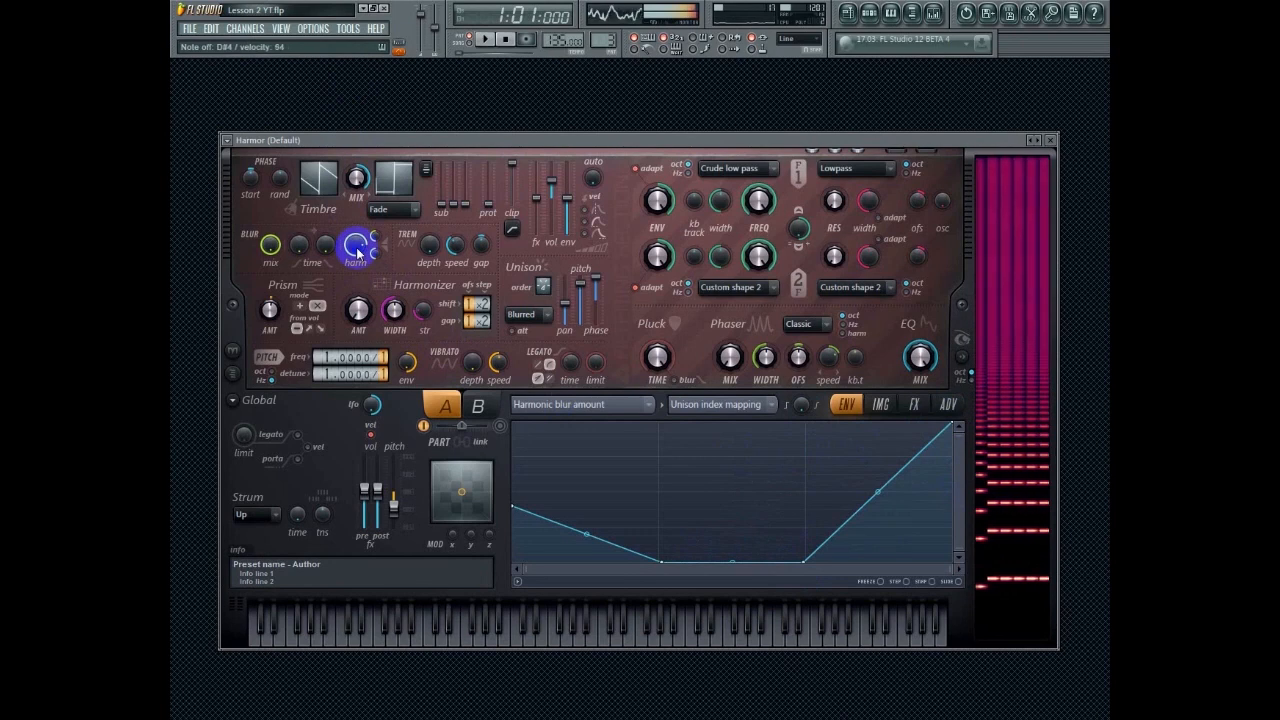
{"action": "left_click", "coordinate": [580, 406]}
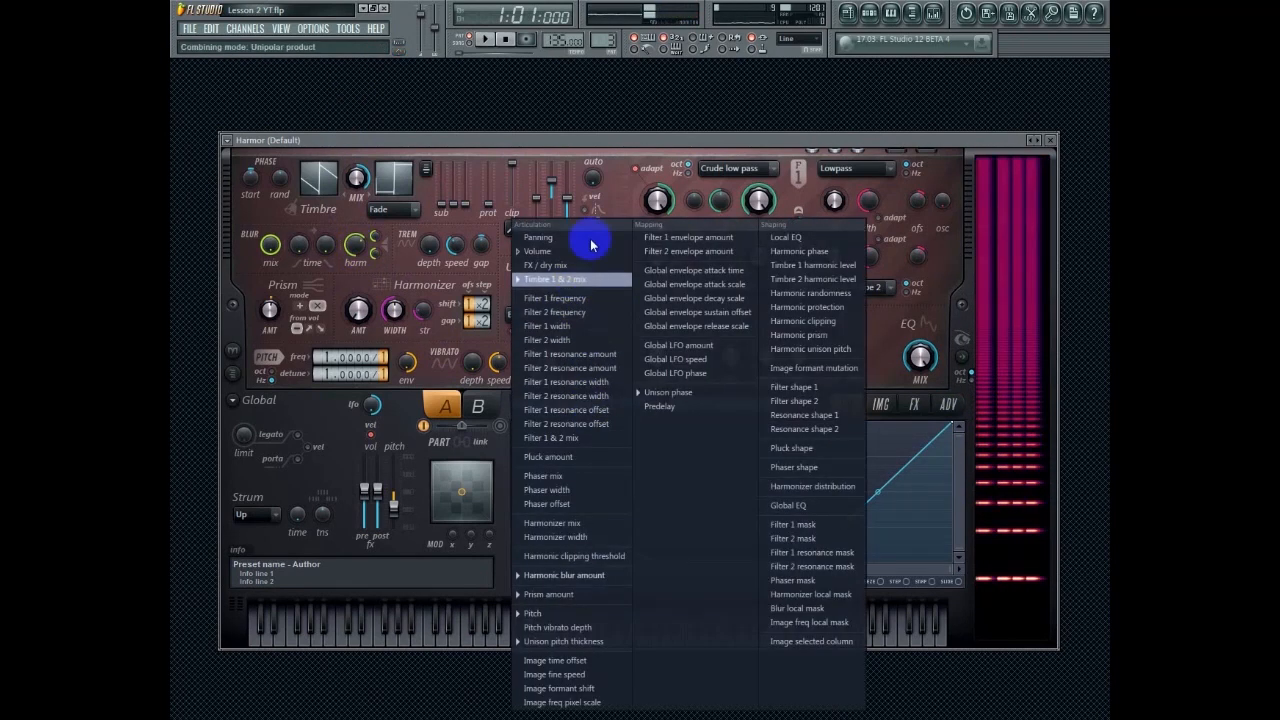
{"action": "left_click", "coordinate": [586, 141]}
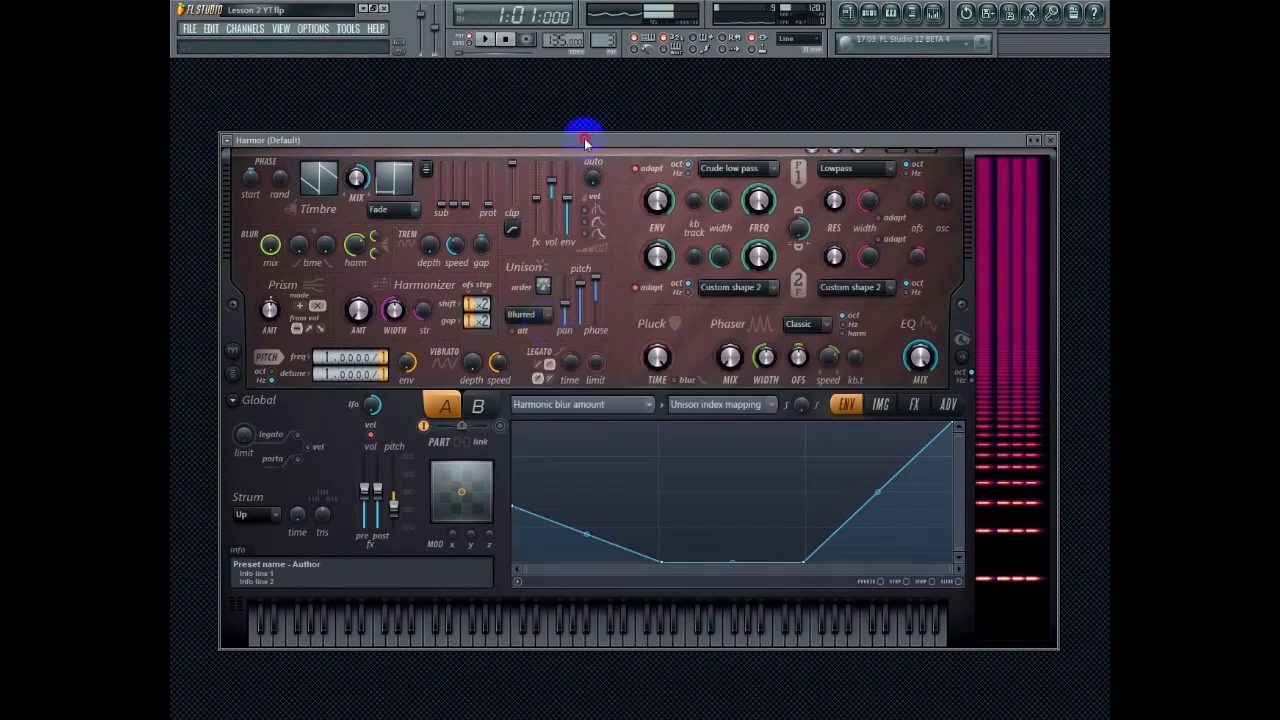
{"action": "left_click", "coordinate": [545, 318]}
{"action": "left_click", "coordinate": [587, 295]}
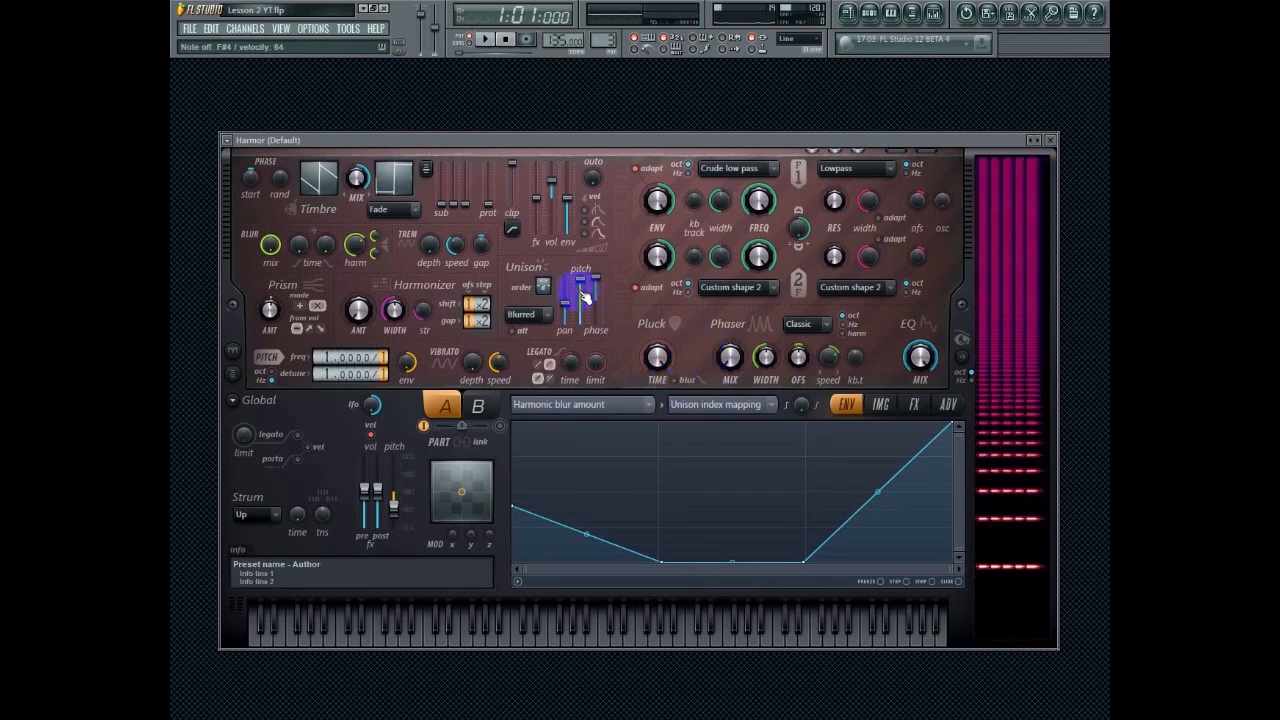
{"action": "left_click_drag", "start_coordinate": [581, 280], "coordinate": [582, 277]}
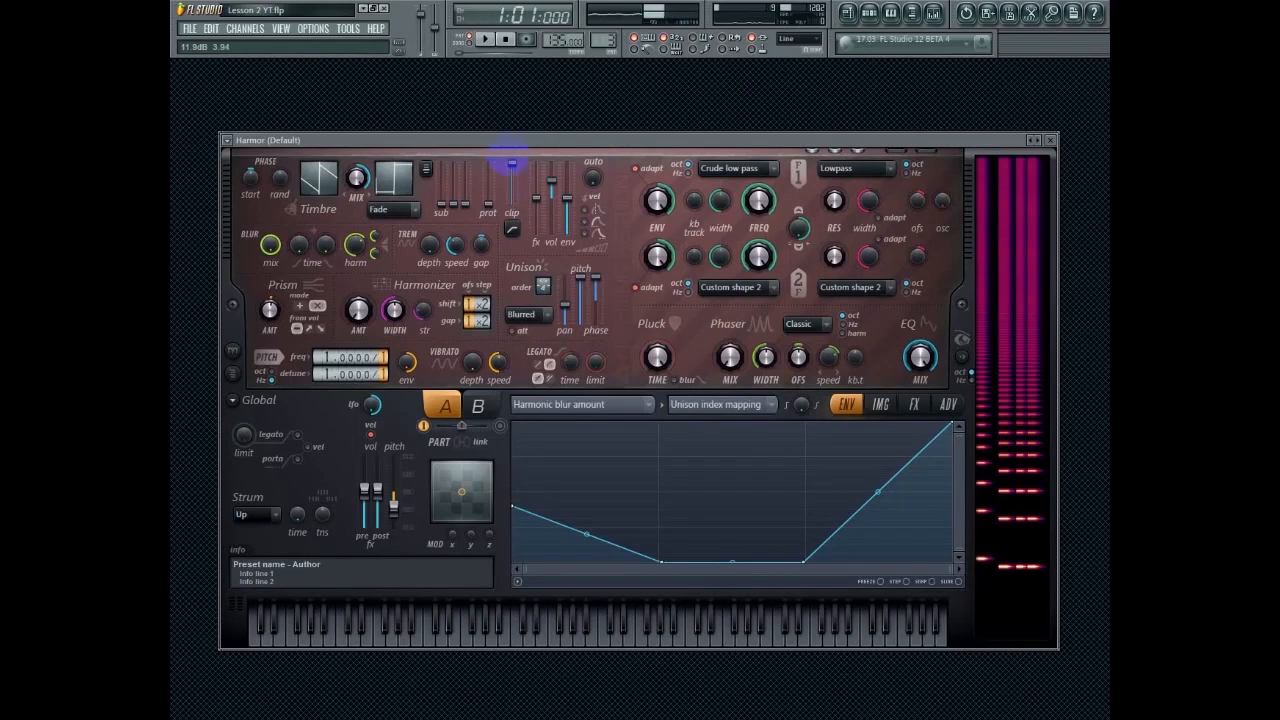
Lower the clipping threshold and show the Harmonic clipping threshold's Unison index mapping
{"action": "right_click", "coordinate": [515, 177]}
{"action": "left_click", "coordinate": [582, 205]}
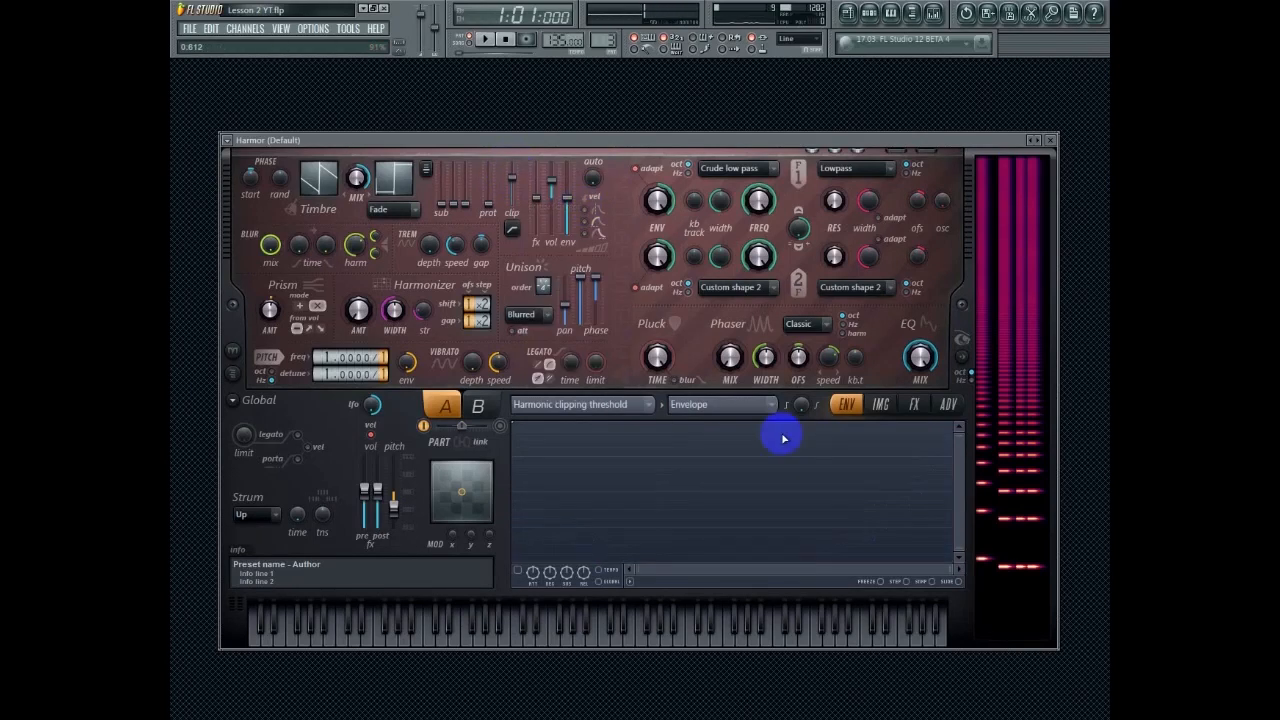
{"action": "left_click", "coordinate": [722, 405]}
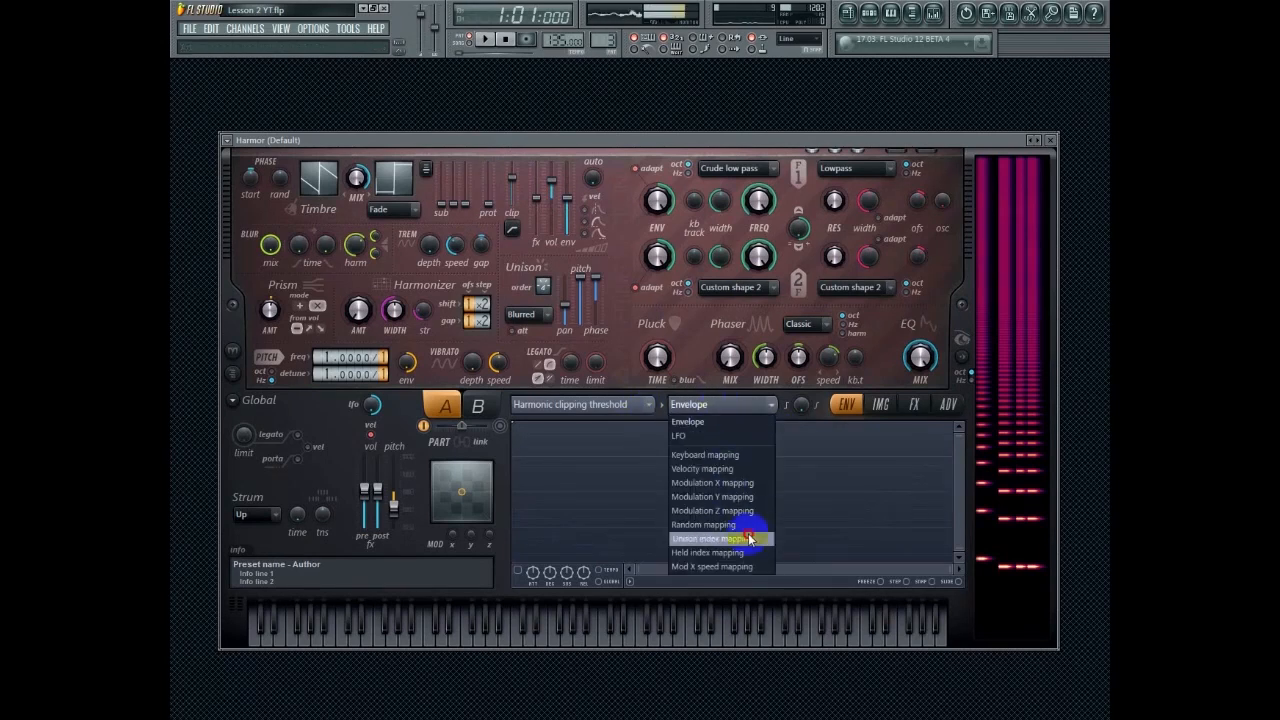
{"action": "left_click", "coordinate": [748, 532]}
Add points at 33% and 67% to the clipping threshold curve, dipping most at 67%, and choose the High threshold clipping type
{"action": "left_click_drag", "start_coordinate": [659, 497], "coordinate": [661, 446]}
{"action": "right_click", "coordinate": [809, 522]}
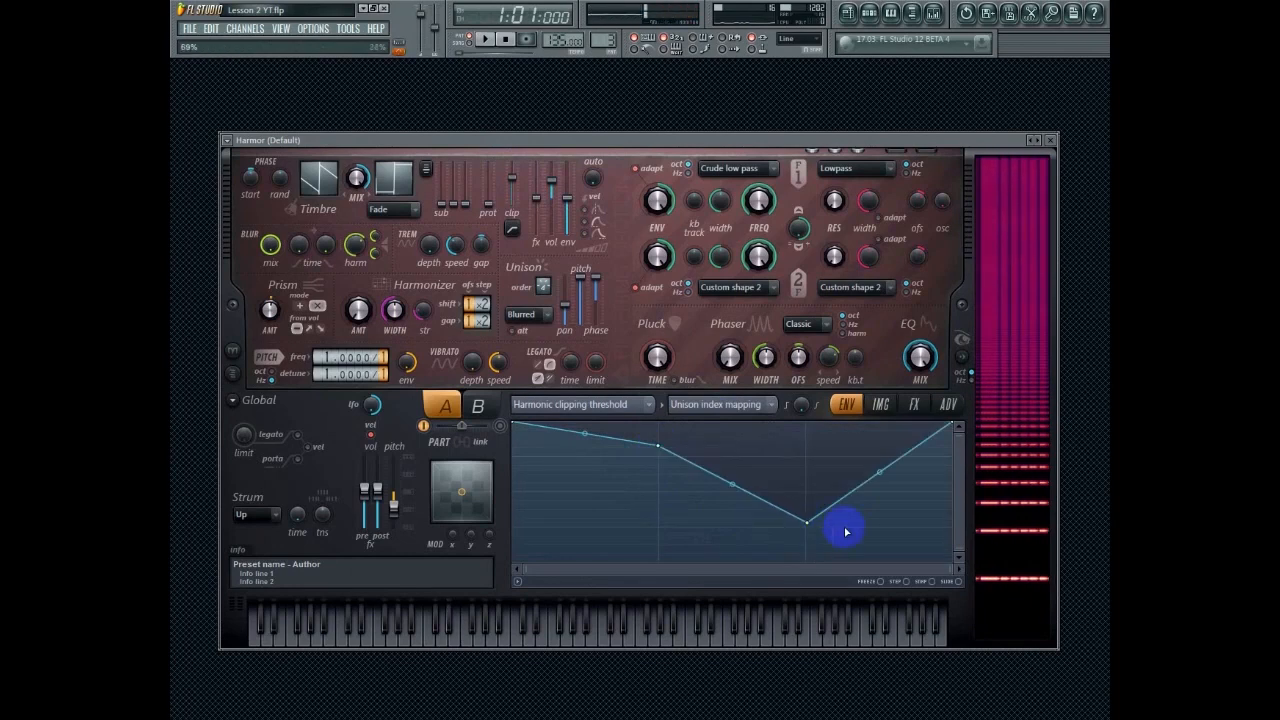
{"action": "left_click_drag", "start_coordinate": [811, 523], "coordinate": [809, 486]}
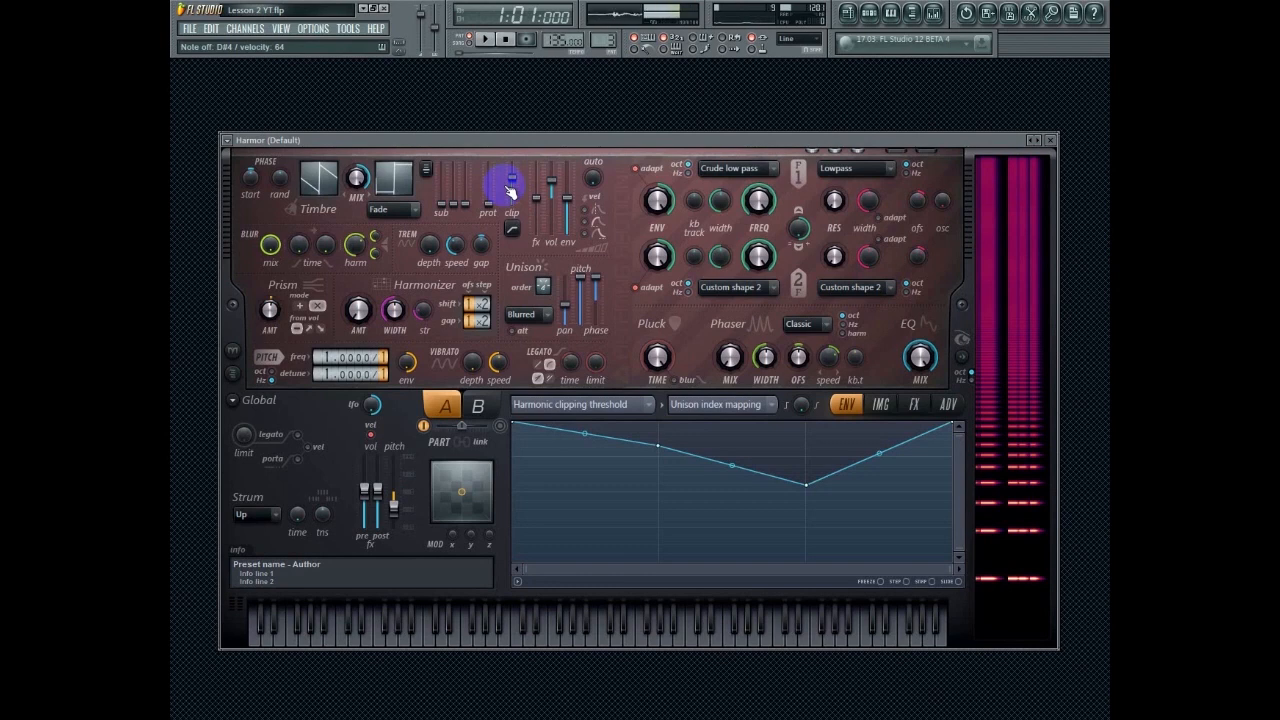
{"action": "left_click", "coordinate": [513, 226]}
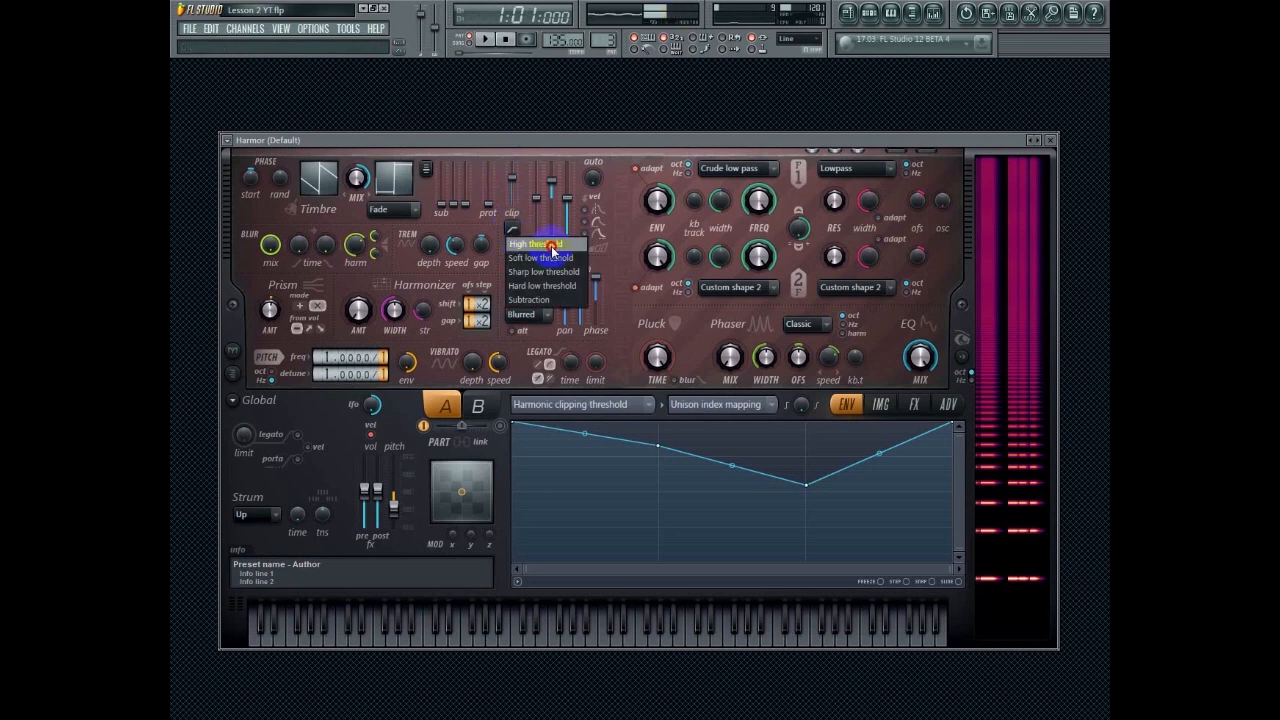
{"action": "left_click", "coordinate": [551, 245]}
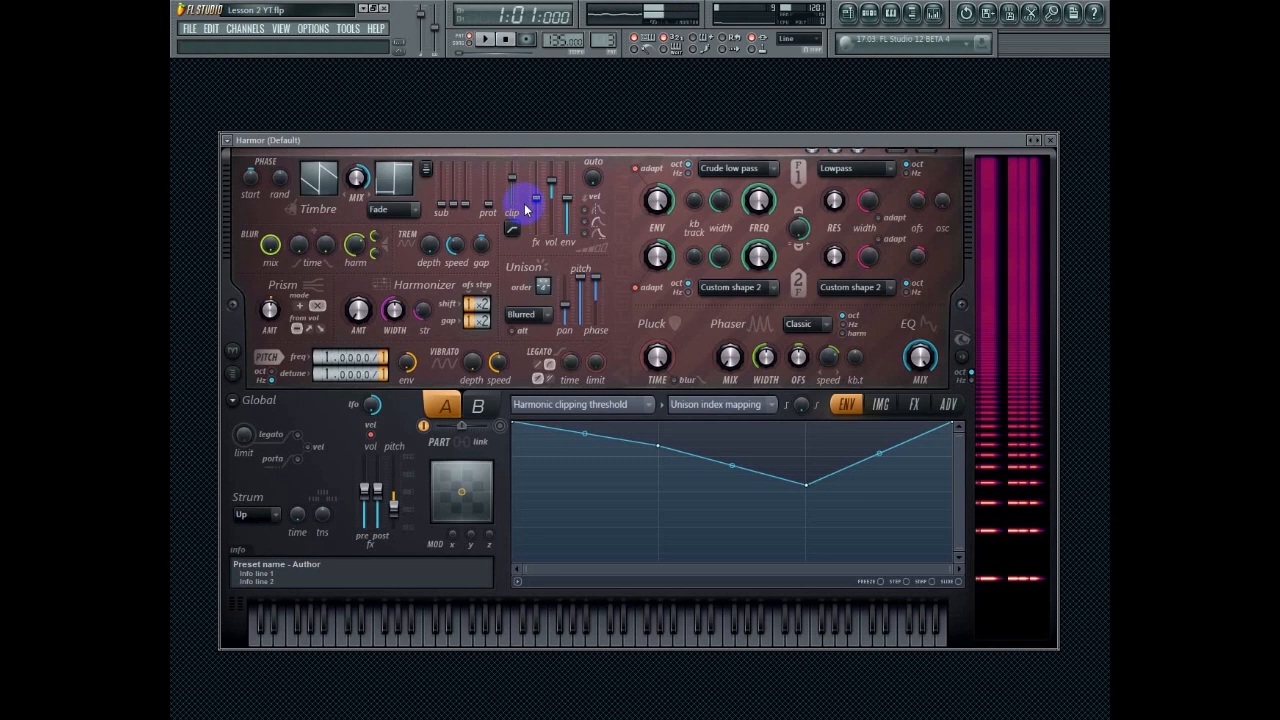
Reset the Harmonic clipping threshold curve and sweep the clipping threshold down, then back up to a fairly high setting
{"action": "left_click", "coordinate": [517, 581]}
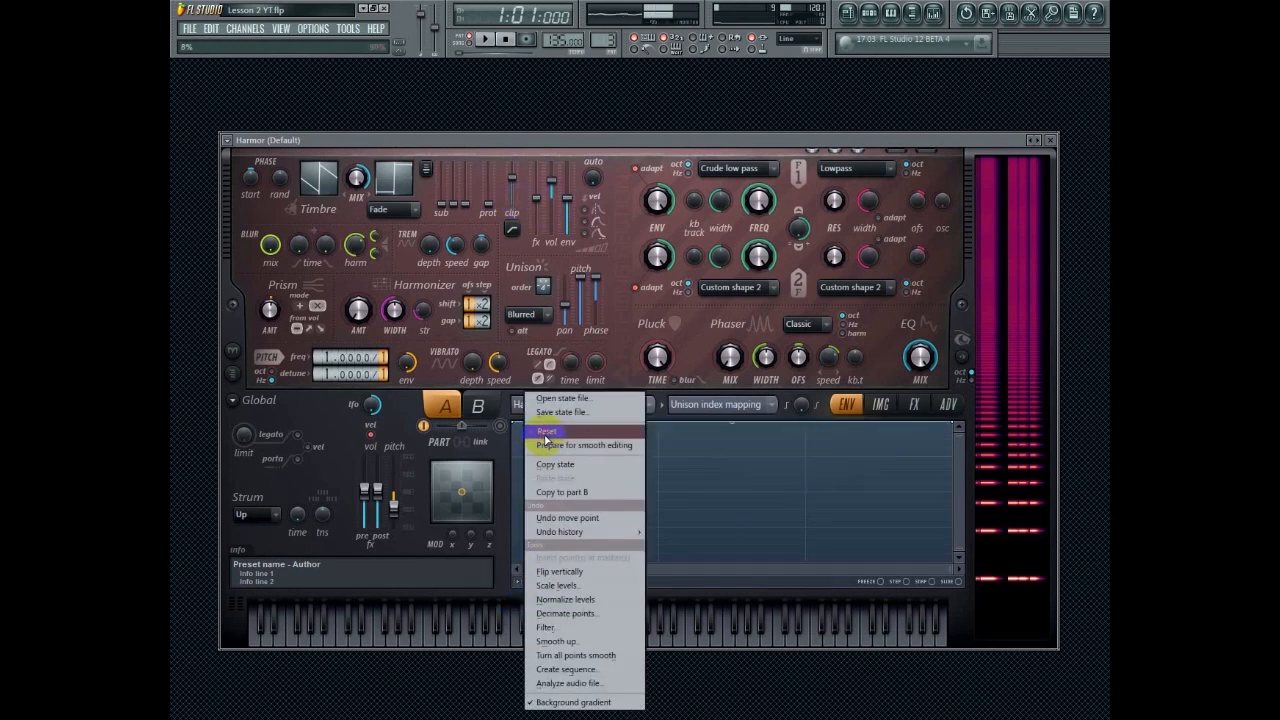
{"action": "left_click", "coordinate": [545, 432]}
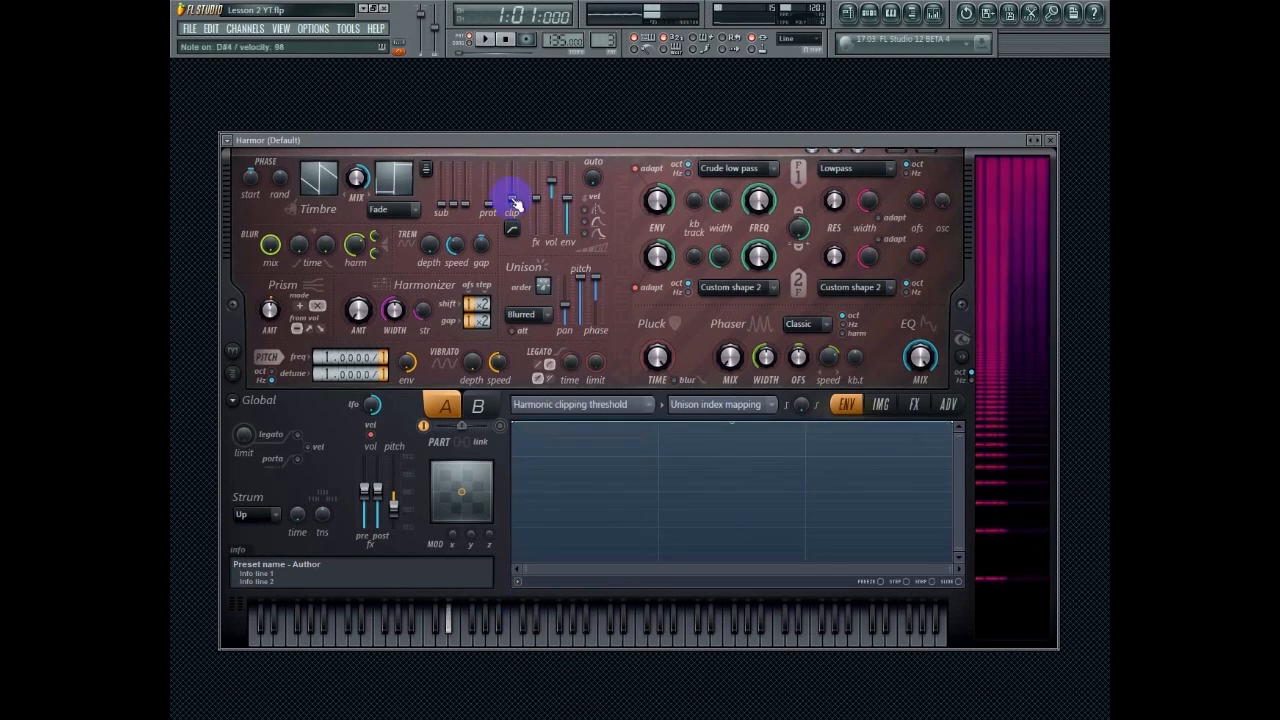
{"action": "left_click_drag", "start_coordinate": [509, 190], "coordinate": [512, 99]}
{"action": "mouse_move", "coordinate": [509, 180]}
{"action": "left_mouse_down"}
{"action": "mouse_move", "coordinate": [527, 330]}
{"action": "mouse_move", "coordinate": [509, 180]}
{"action": "left_mouse_up"}
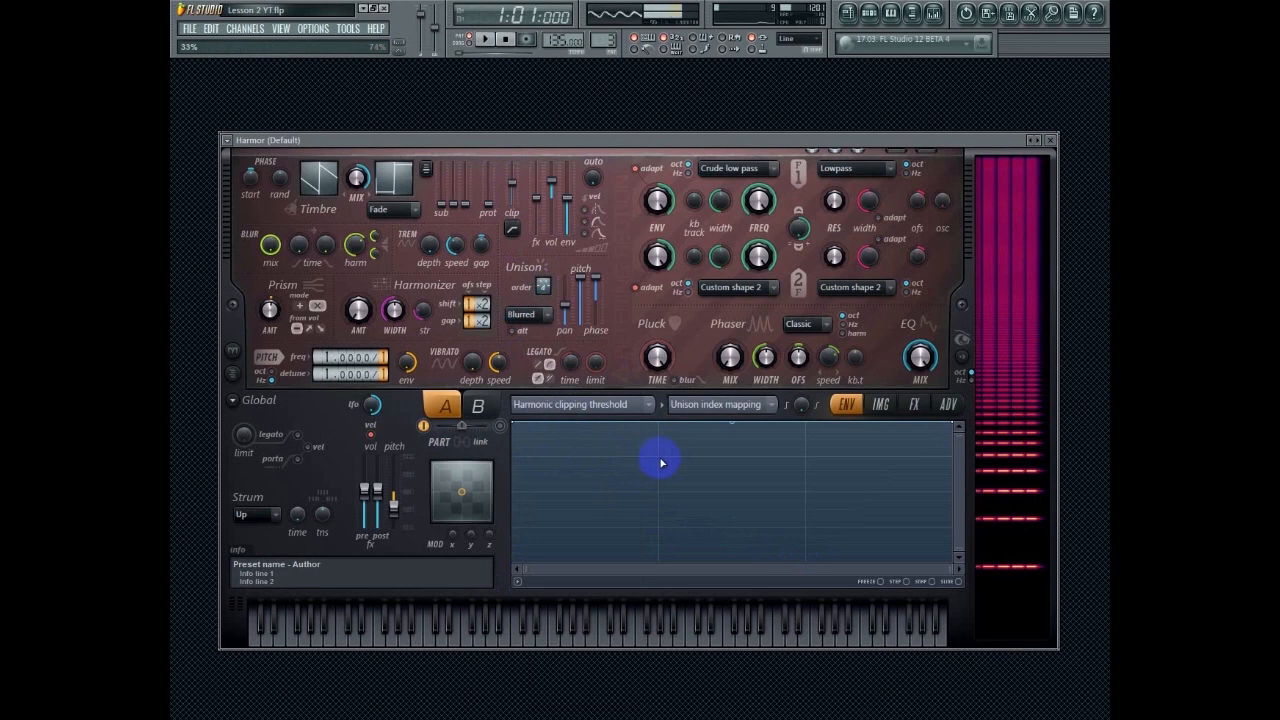
Add near-mid-level points at 33% and 67% to the clipping threshold curve, lower the first point to mid-level and slightly lower the last
{"action": "left_click_drag", "start_coordinate": [661, 464], "coordinate": [661, 501]}
{"action": "left_click_drag", "start_coordinate": [804, 521], "coordinate": [808, 537]}
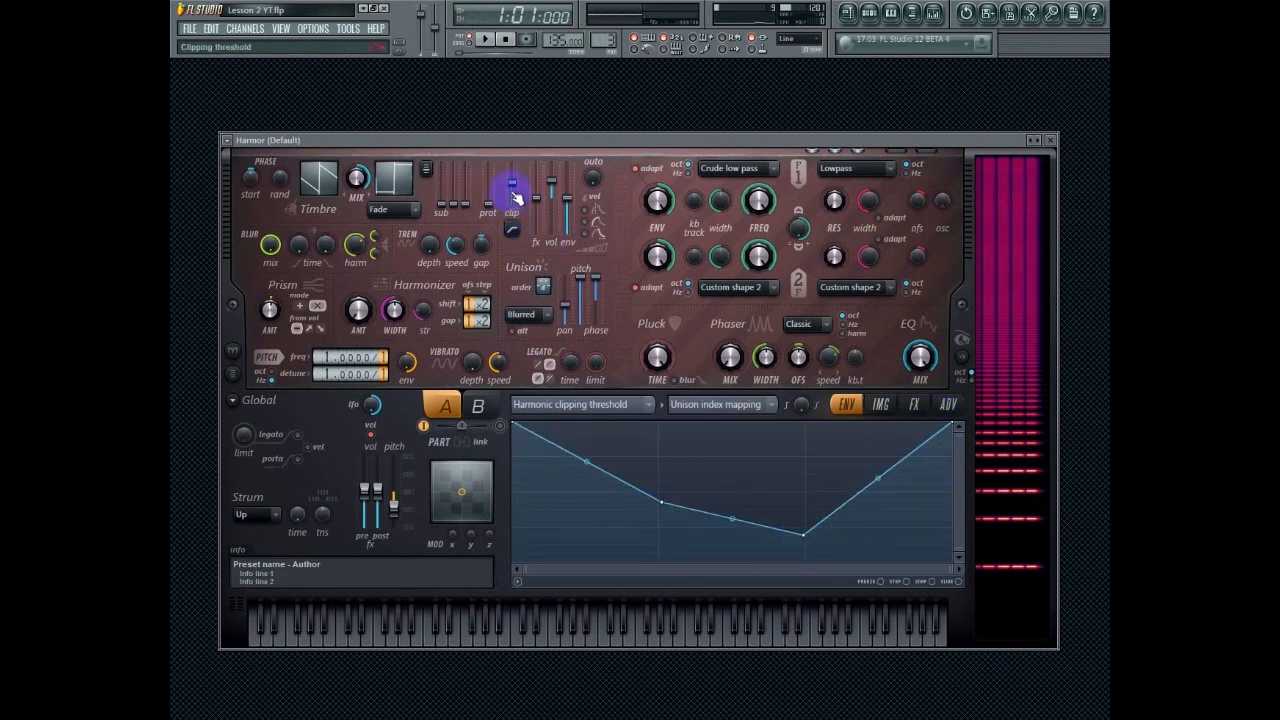
{"action": "left_click_drag", "start_coordinate": [955, 425], "coordinate": [952, 437]}
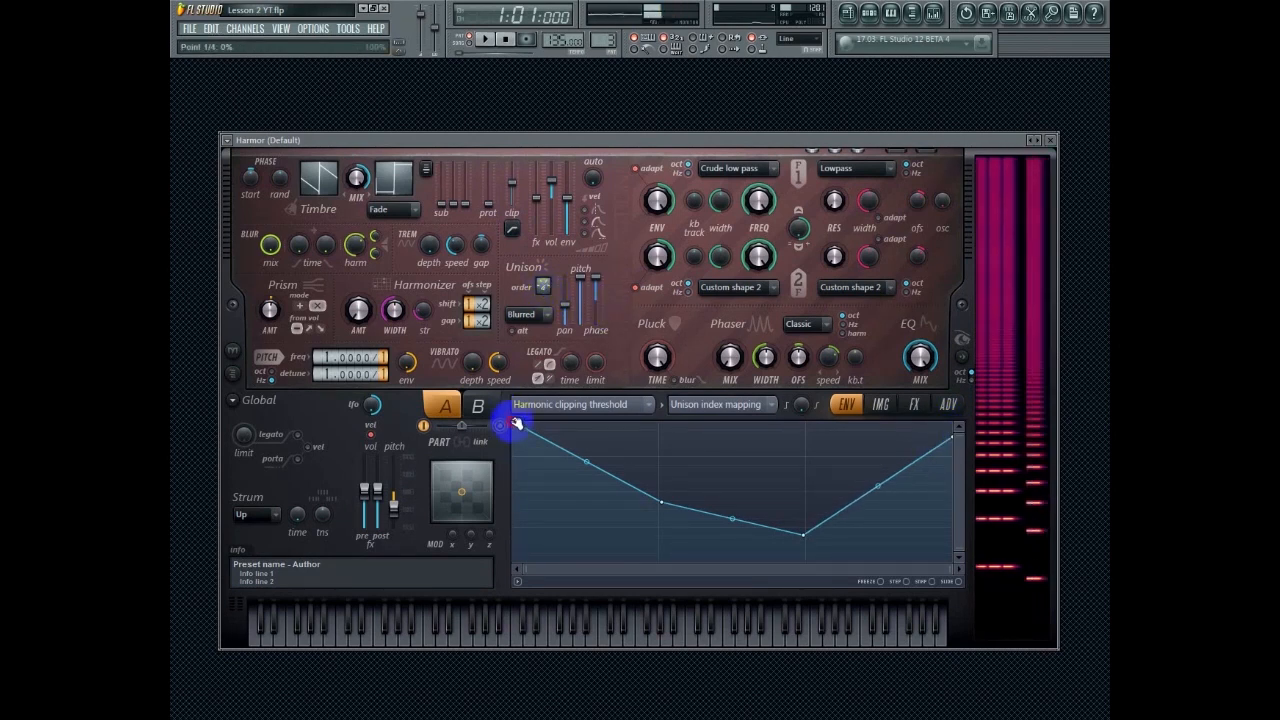
{"action": "left_click_drag", "start_coordinate": [516, 425], "coordinate": [660, 514]}
{"action": "left_click_drag", "start_coordinate": [803, 533], "coordinate": [805, 515]}
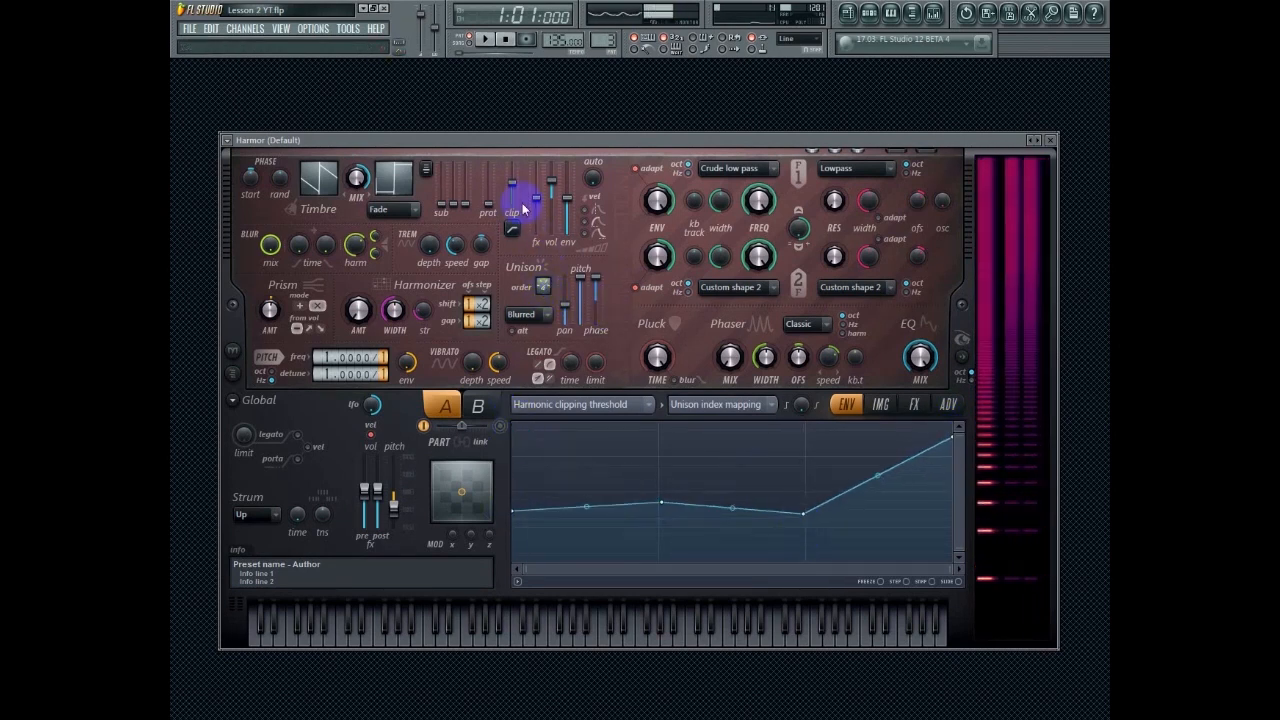
Raise the 33% point of the clipping threshold curve into a peak, lift the 67% point slightly and settle the last point below the maximum
{"action": "left_click_drag", "start_coordinate": [661, 502], "coordinate": [660, 473]}
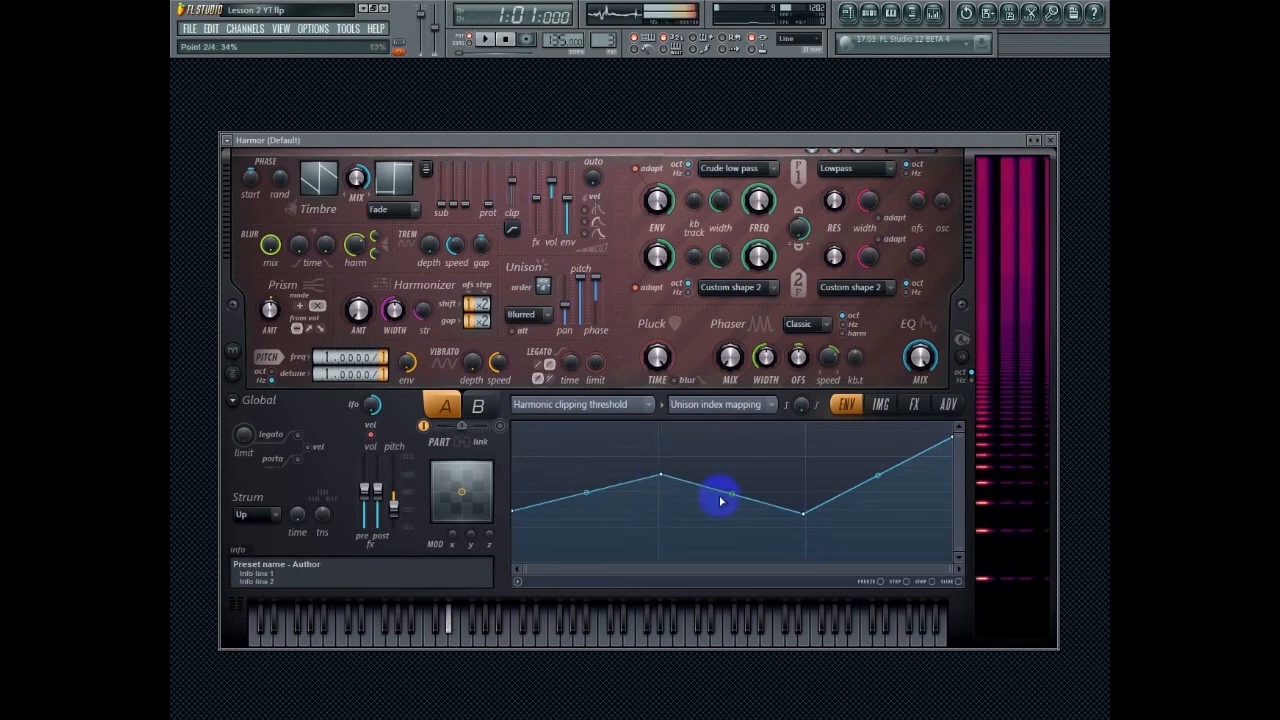
{"action": "left_click_drag", "start_coordinate": [806, 514], "coordinate": [805, 503]}
{"action": "mouse_move", "coordinate": [955, 440]}
{"action": "left_mouse_down"}
{"action": "mouse_move", "coordinate": [953, 459]}
{"action": "mouse_move", "coordinate": [954, 424]}
{"action": "left_mouse_up"}
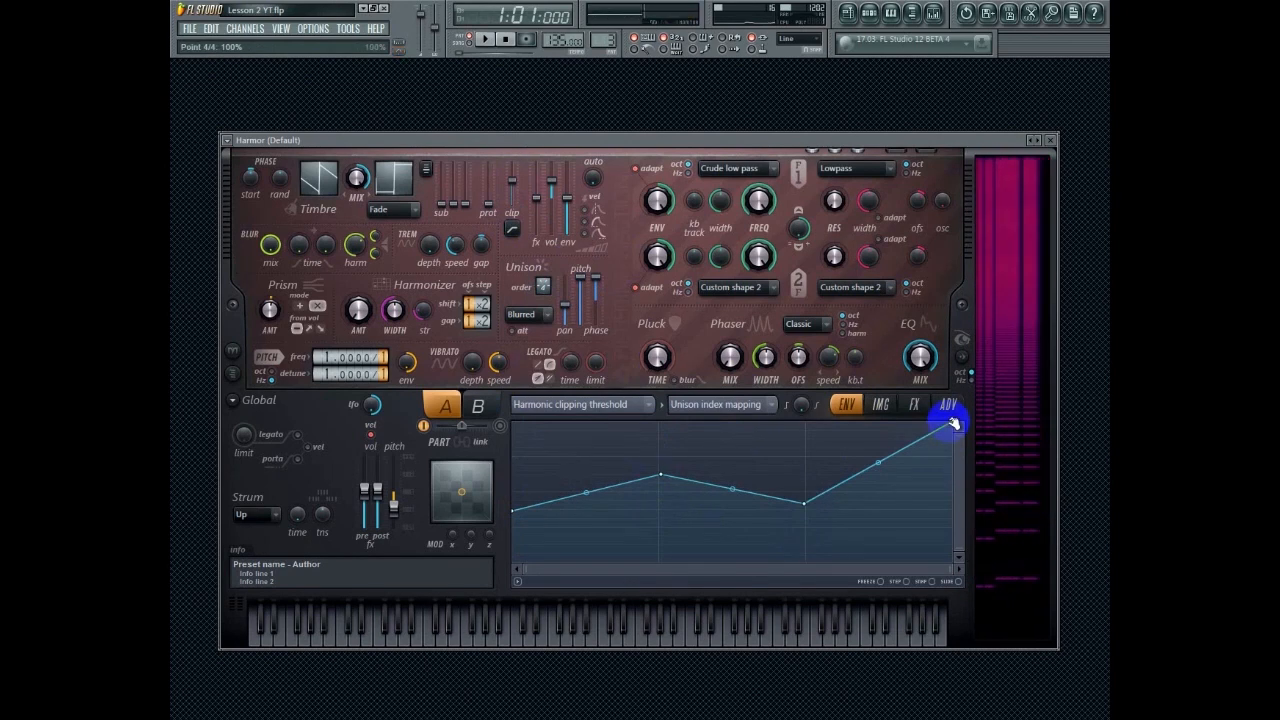
{"action": "left_click_drag", "start_coordinate": [954, 426], "coordinate": [953, 452]}
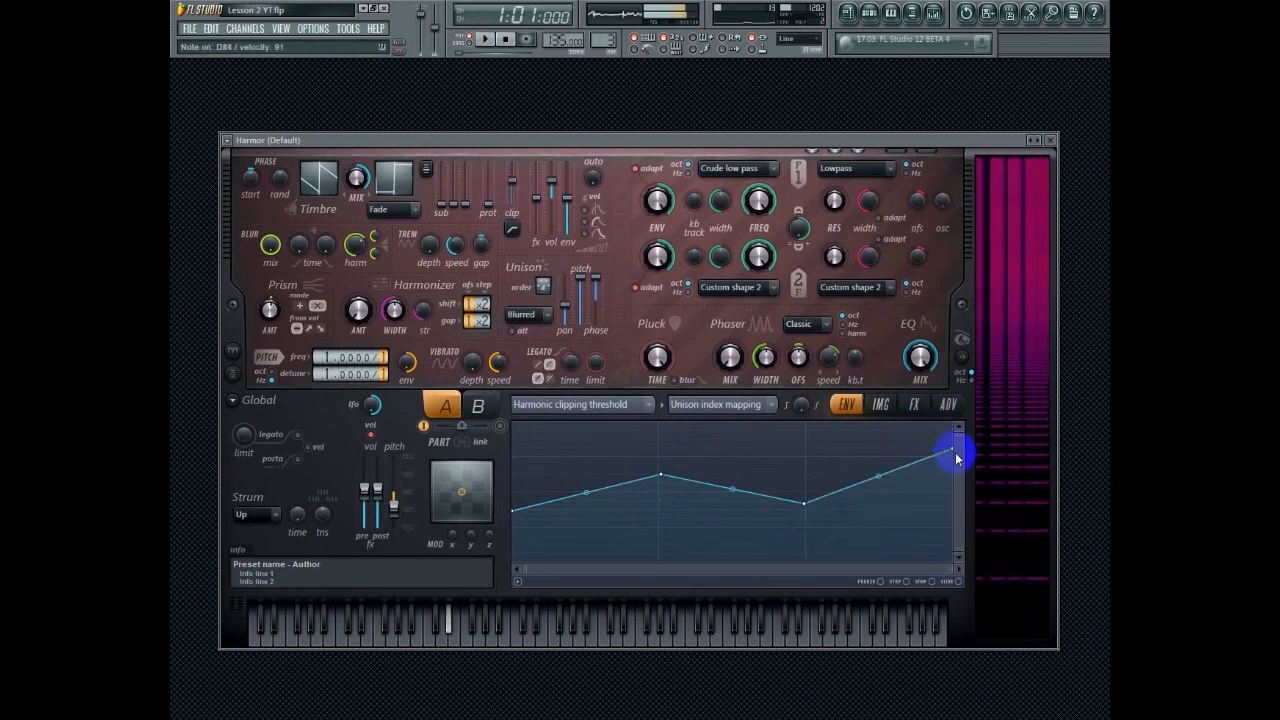
Raise the clipping threshold curve's first and 67% points, drop the 33% point into a dip and slightly lower the last point
{"action": "left_click_drag", "start_coordinate": [515, 512], "coordinate": [514, 447]}
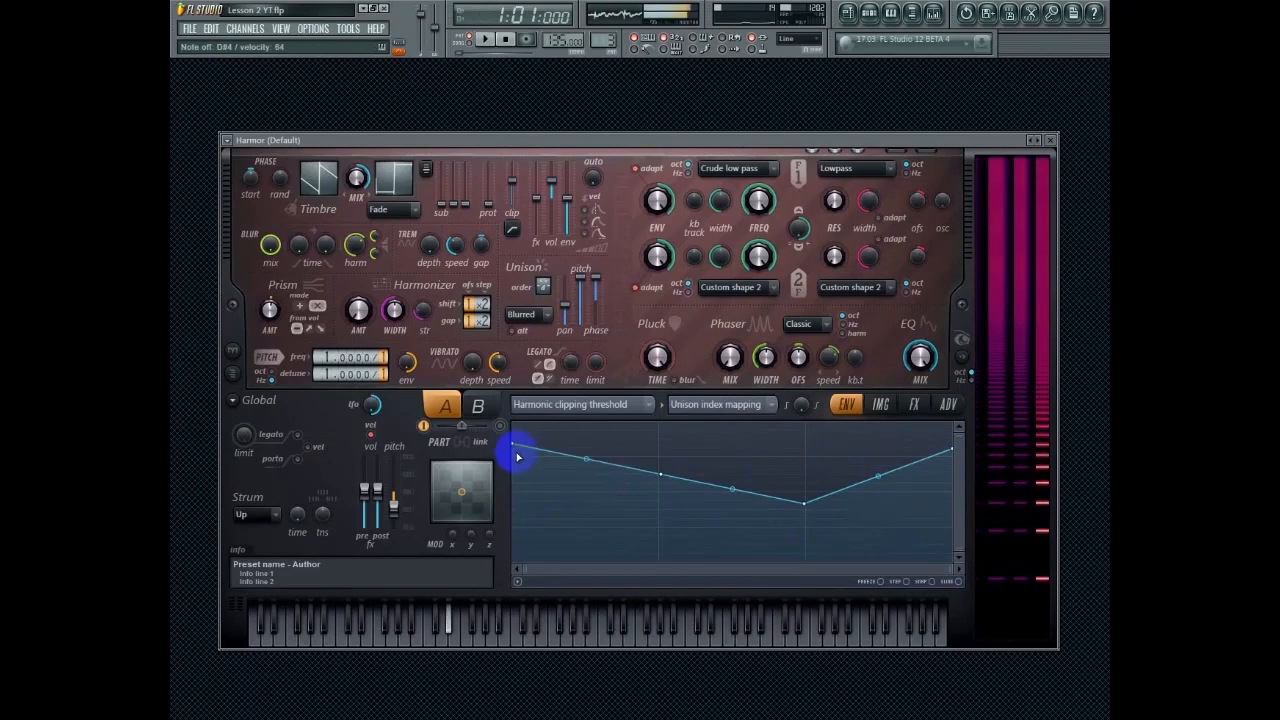
{"action": "left_click_drag", "start_coordinate": [661, 472], "coordinate": [658, 500]}
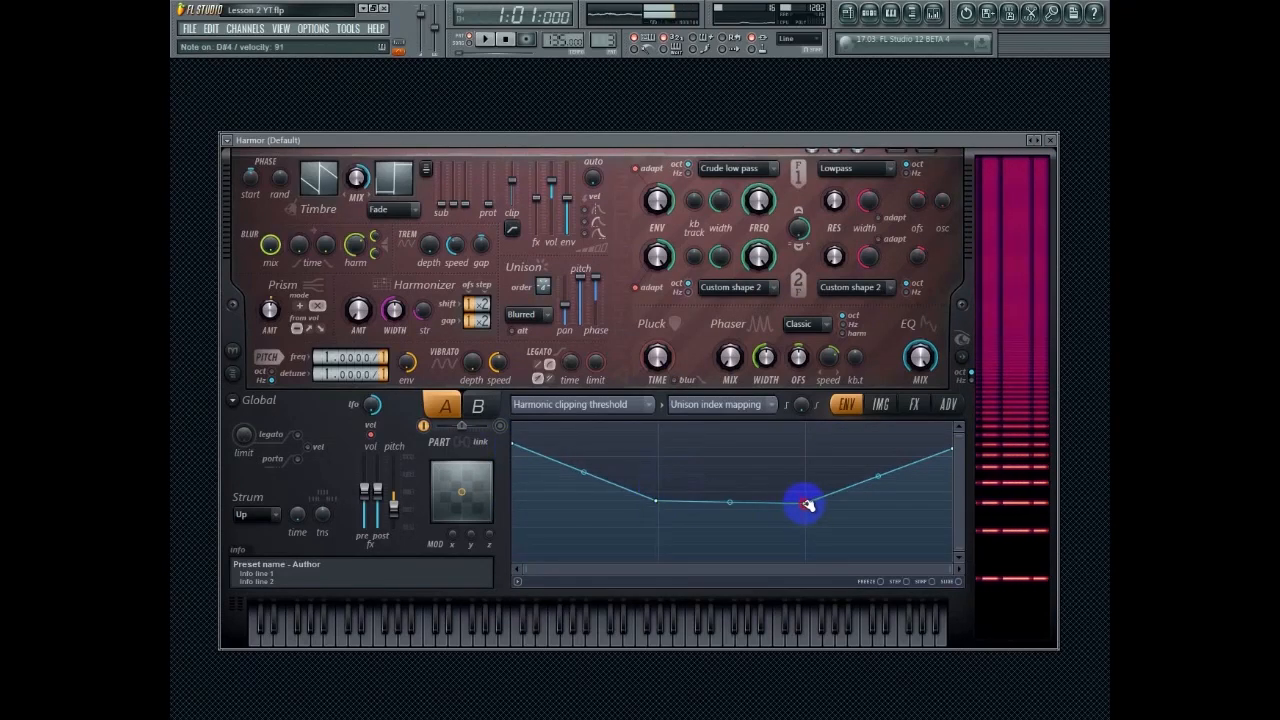
{"action": "left_click_drag", "start_coordinate": [809, 506], "coordinate": [809, 477]}
{"action": "left_click_drag", "start_coordinate": [657, 506], "coordinate": [657, 522]}
{"action": "left_click_drag", "start_coordinate": [815, 487], "coordinate": [811, 451]}
{"action": "left_click_drag", "start_coordinate": [952, 448], "coordinate": [952, 468]}
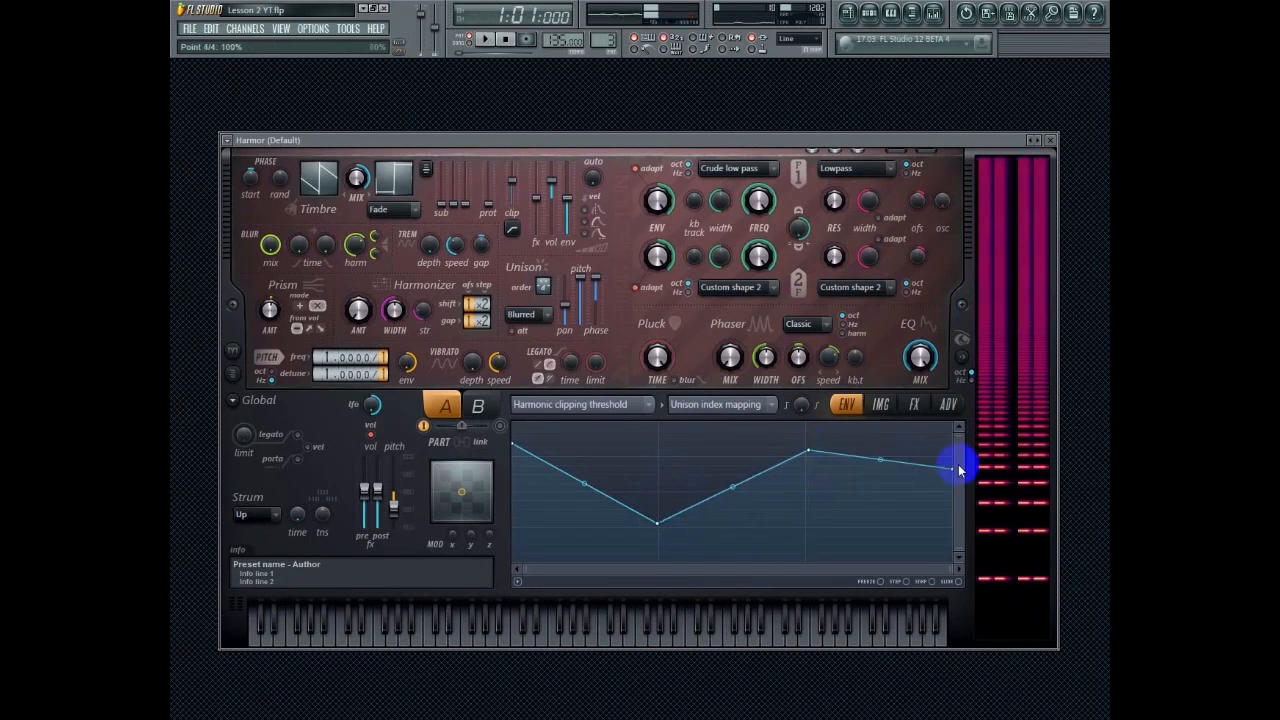
Raise the 33% point and lower the 67% point of the clipping threshold curve, with the first point near the maximum
{"action": "left_click_drag", "start_coordinate": [657, 522], "coordinate": [660, 465]}
{"action": "left_click_drag", "start_coordinate": [815, 453], "coordinate": [801, 501]}
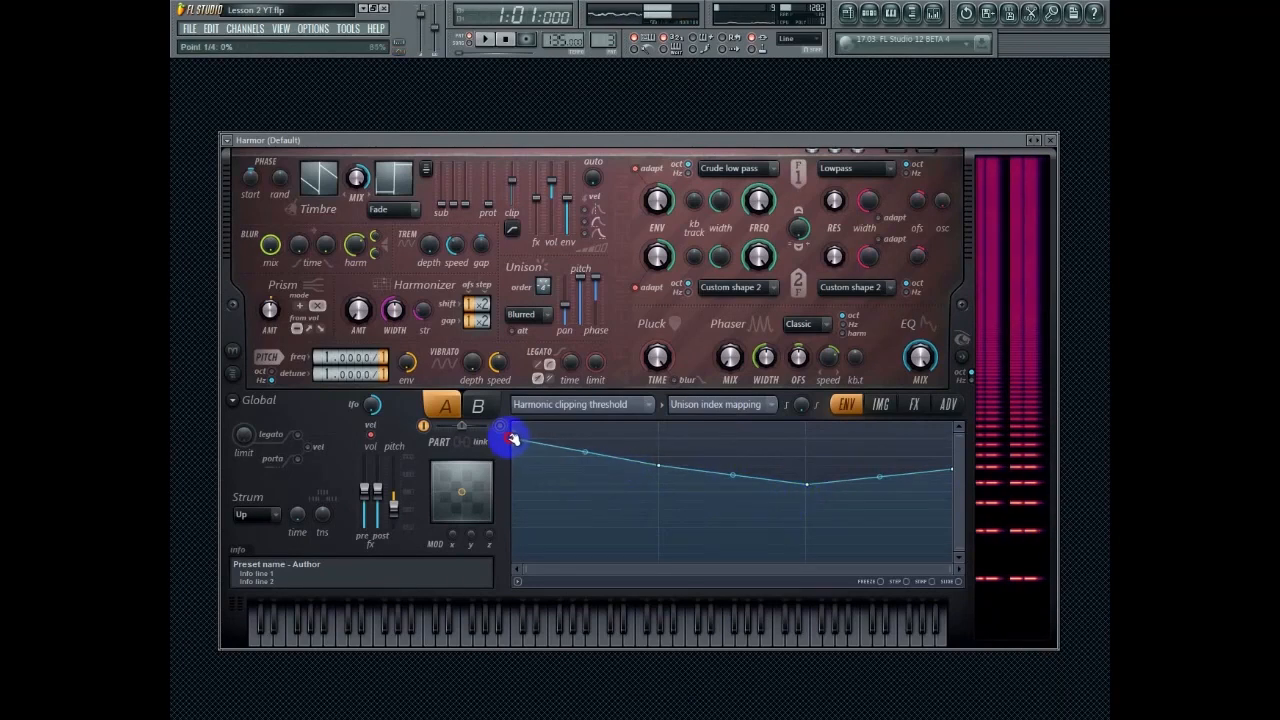
{"action": "left_click_drag", "start_coordinate": [518, 440], "coordinate": [518, 436]}
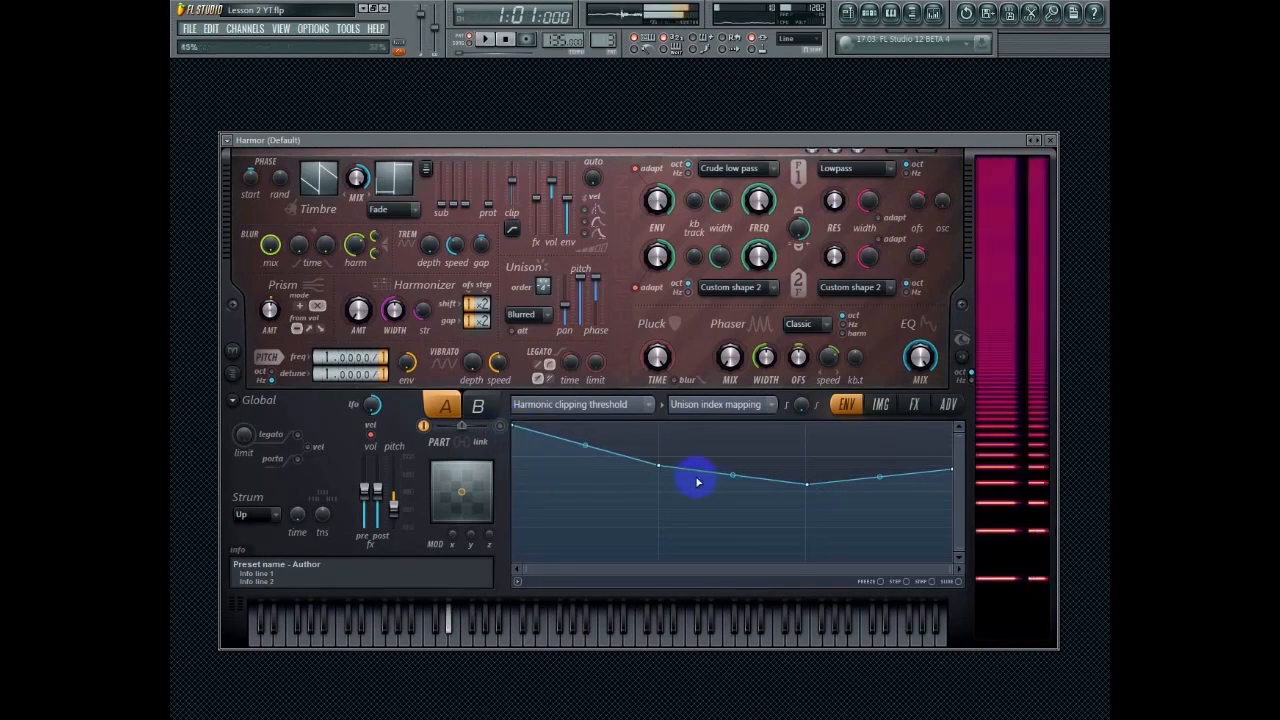
Lower the clipping threshold curve's 33% and 67% points to nearly equal levels, drop the last point to about mid-level and fine-tune the clipping threshold
{"action": "left_click_drag", "start_coordinate": [663, 466], "coordinate": [659, 515]}
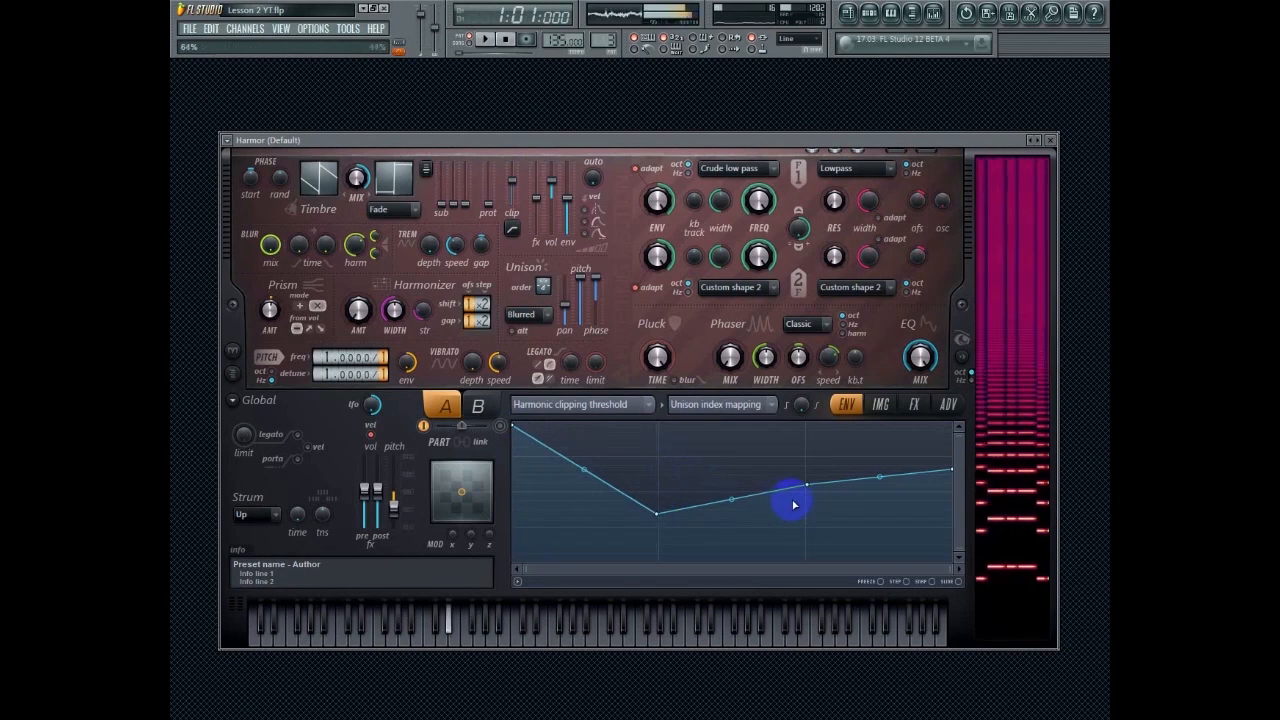
{"action": "left_click_drag", "start_coordinate": [806, 495], "coordinate": [807, 512]}
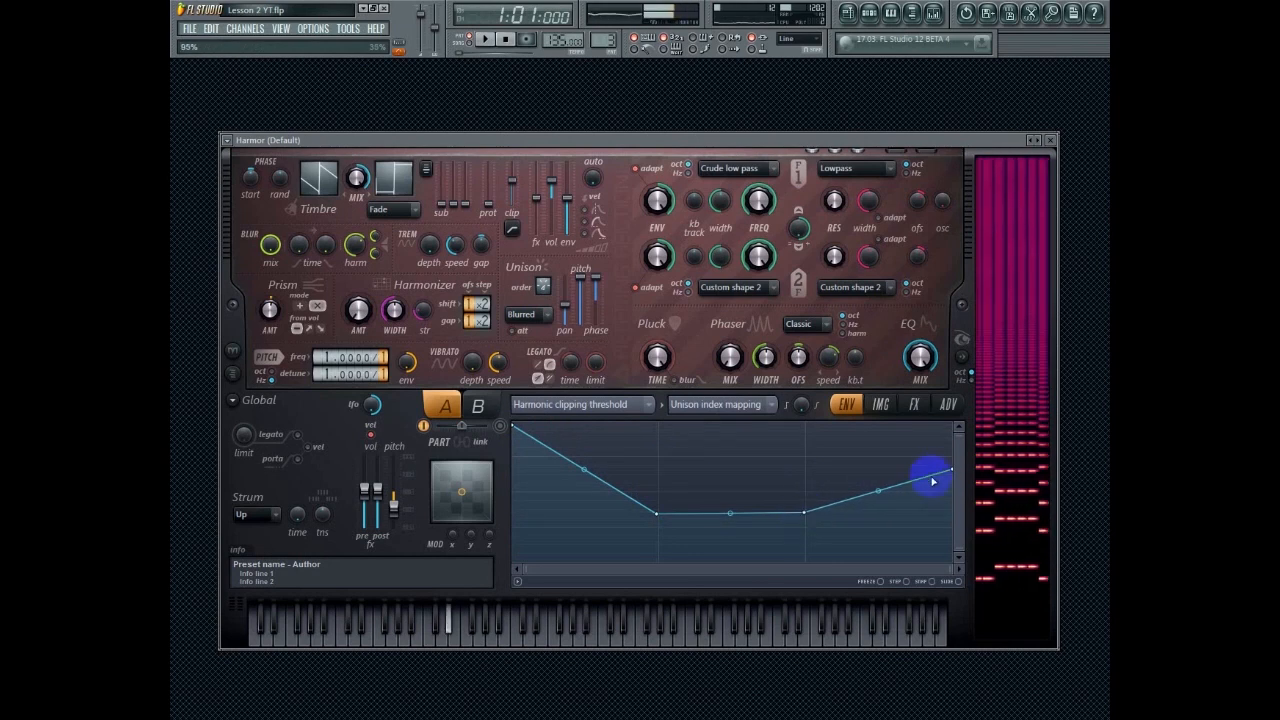
{"action": "left_click_drag", "start_coordinate": [953, 468], "coordinate": [955, 486]}
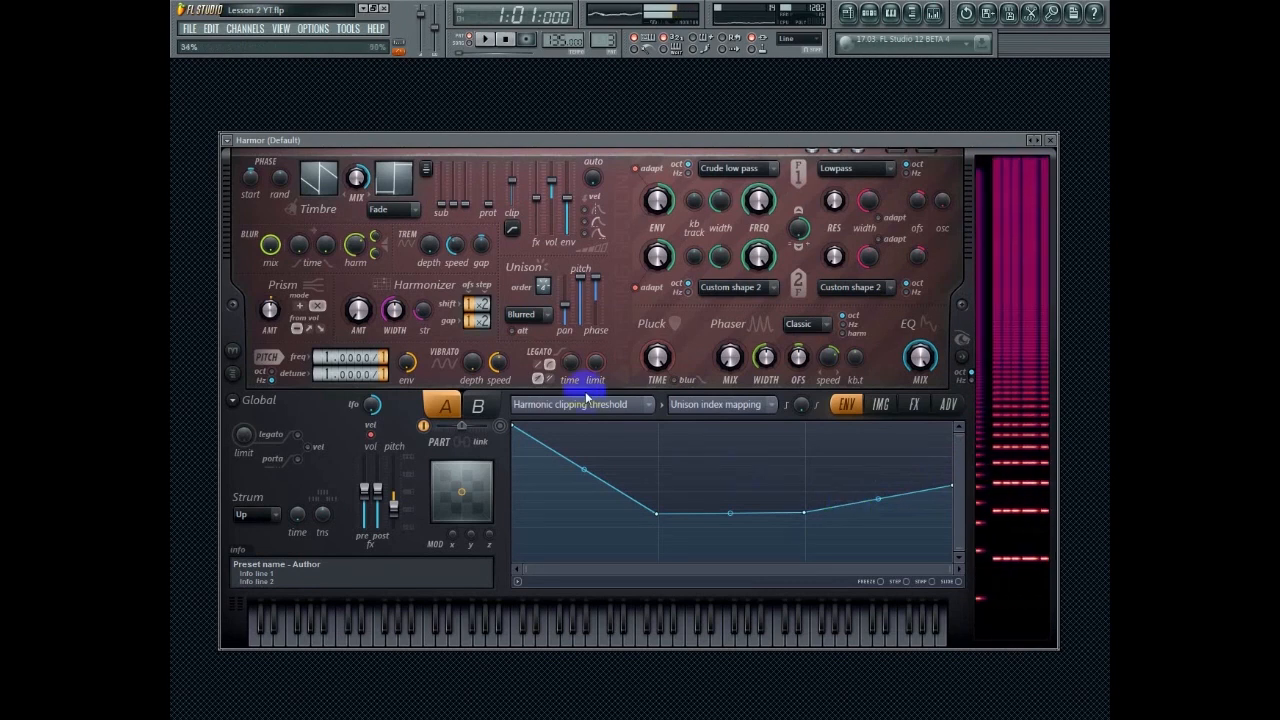
{"action": "left_click_drag", "start_coordinate": [512, 180], "coordinate": [513, 177]}
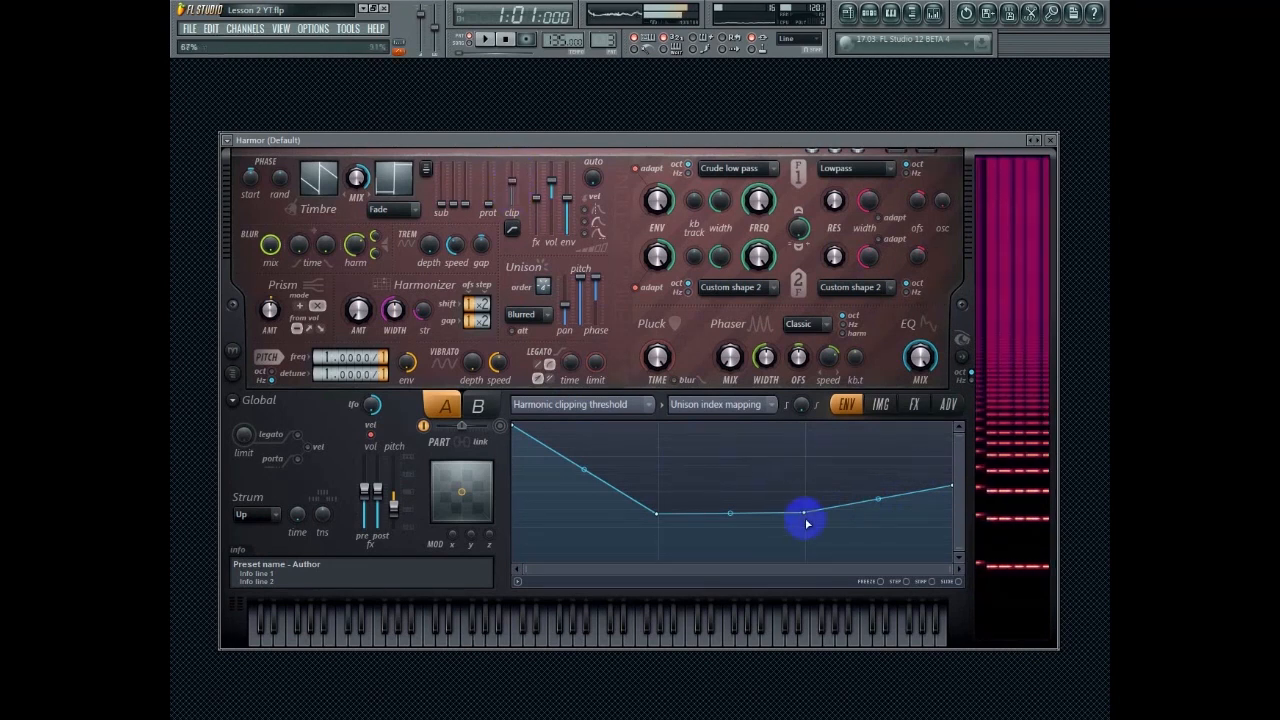
{"action": "mouse_move", "coordinate": [807, 523]}
{"action": "left_mouse_down"}
{"action": "mouse_move", "coordinate": [808, 487]}
{"action": "mouse_move", "coordinate": [806, 521]}
{"action": "mouse_move", "coordinate": [807, 510]}
{"action": "left_mouse_up"}
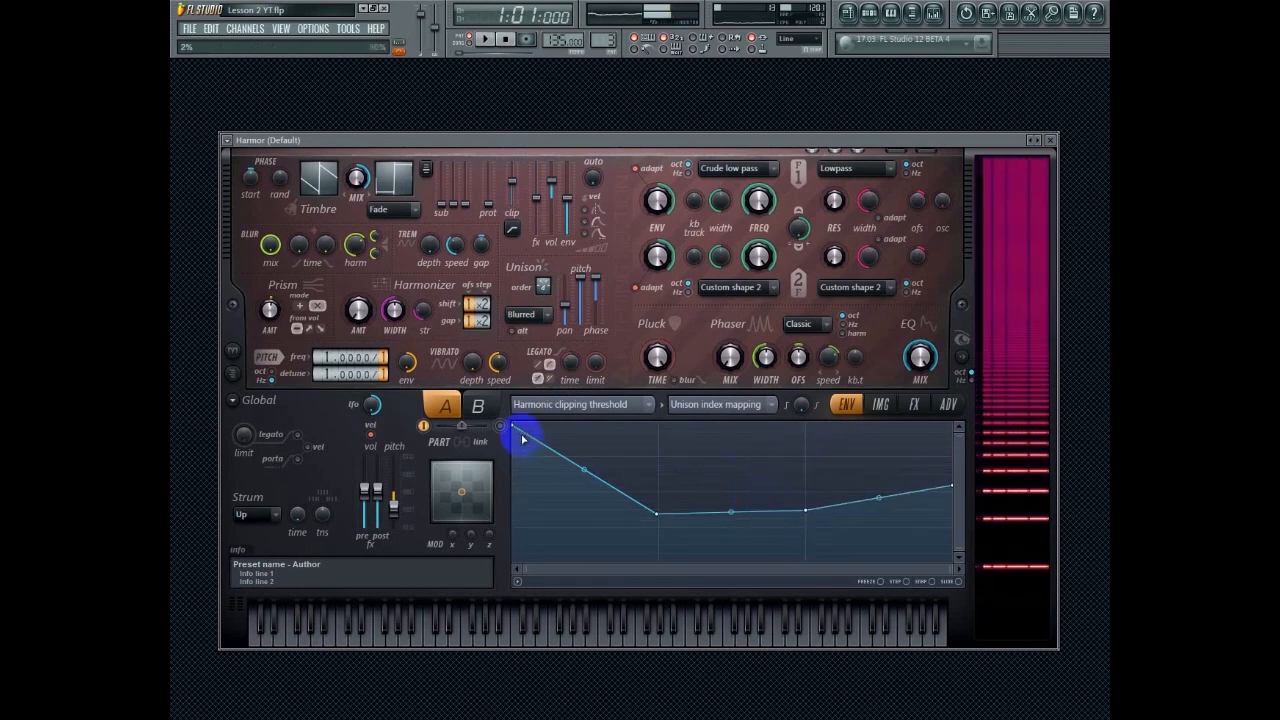
{"action": "left_click", "coordinate": [512, 180]}
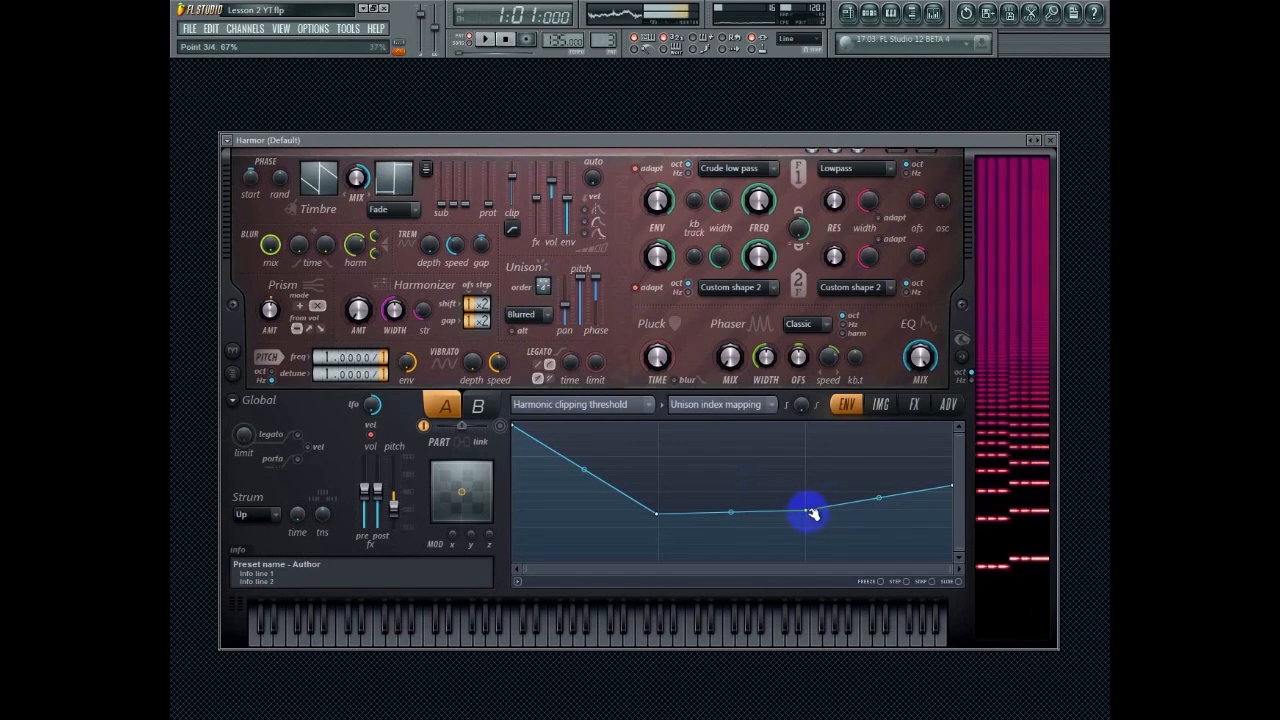
Raise the clipping threshold curve's 67% point slightly, between the heights of the 33% point and the last point
{"action": "mouse_move", "coordinate": [811, 514]}
{"action": "left_mouse_down"}
{"action": "mouse_move", "coordinate": [810, 493]}
{"action": "mouse_move", "coordinate": [808, 504]}
{"action": "left_mouse_up"}
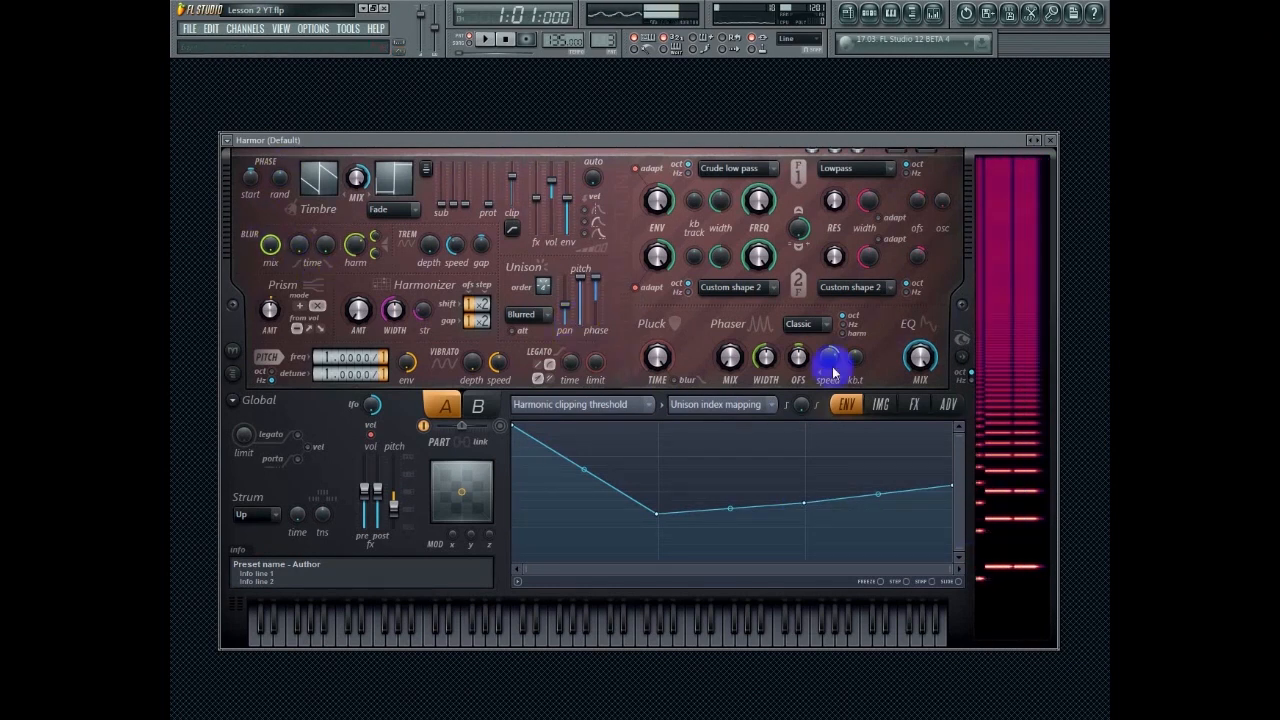
Set Harmor's distortion type to Log and adjust the distortion amount, asymmetry and wet volume
{"action": "left_click", "coordinate": [914, 405]}
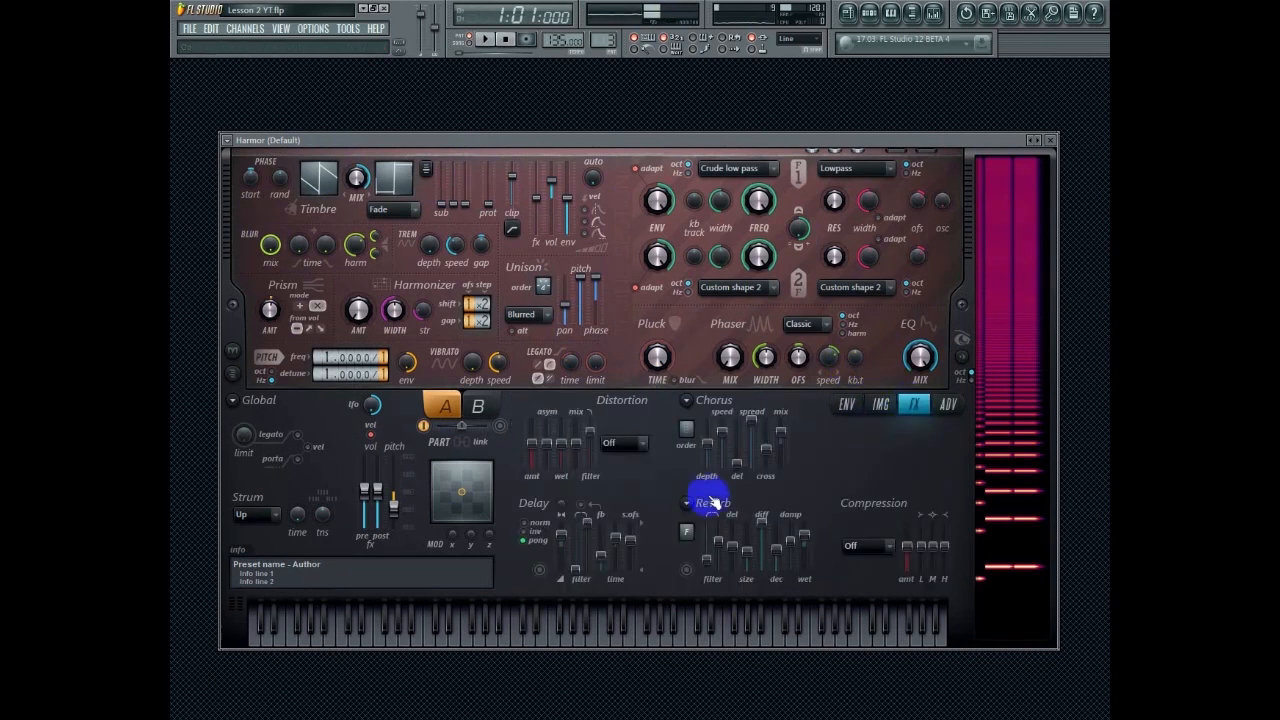
{"action": "left_click", "coordinate": [633, 446]}
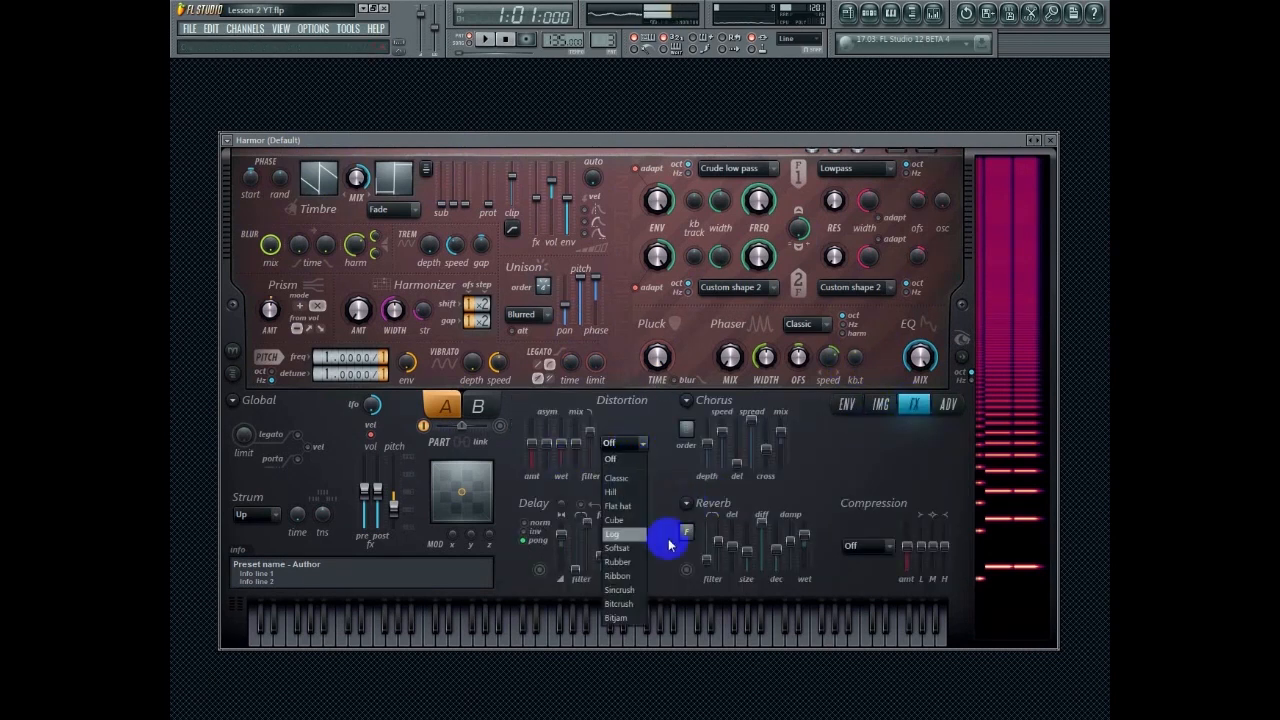
{"action": "left_click", "coordinate": [633, 537]}
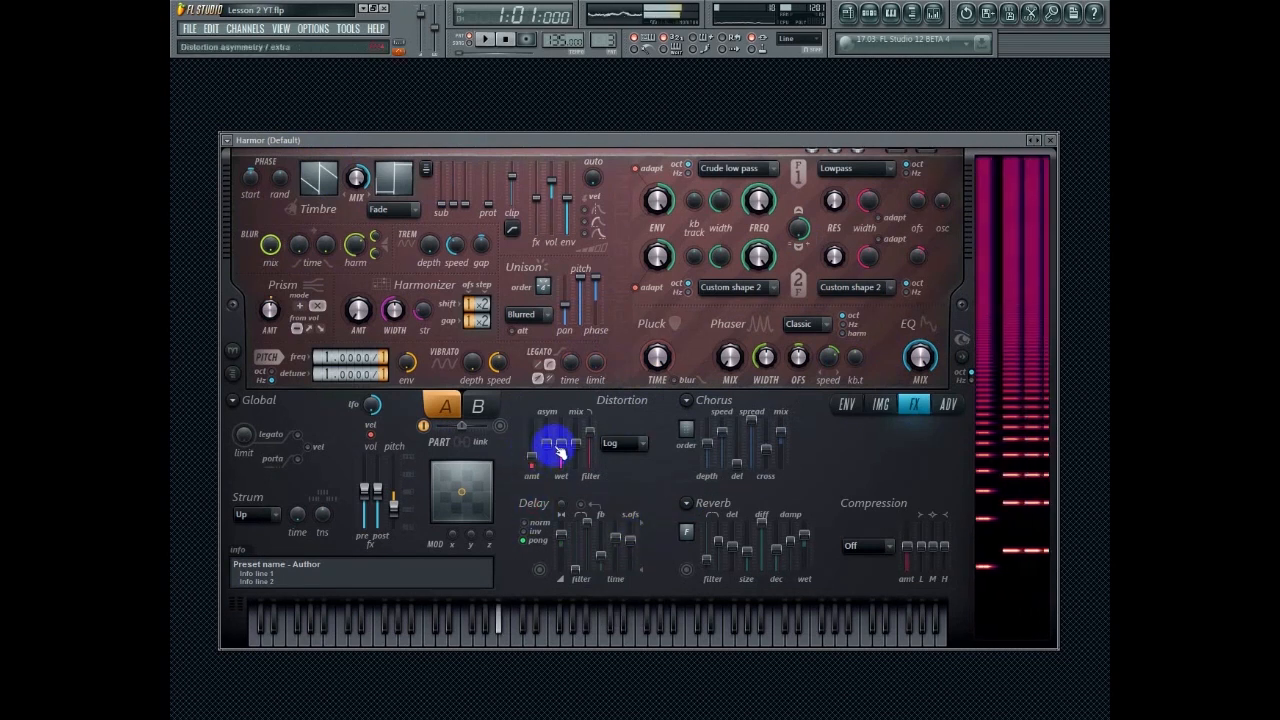
{"action": "left_click_drag", "start_coordinate": [561, 441], "coordinate": [532, 453]}
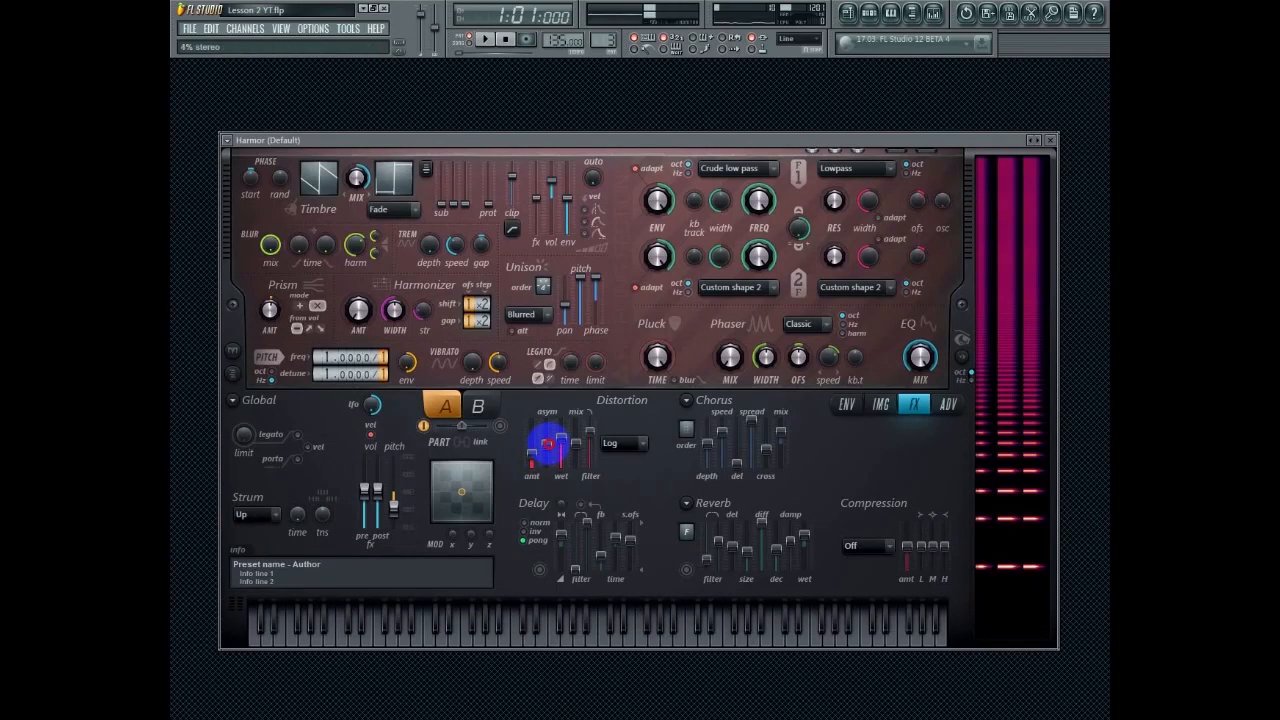
{"action": "left_click_drag", "start_coordinate": [548, 445], "coordinate": [549, 445]}
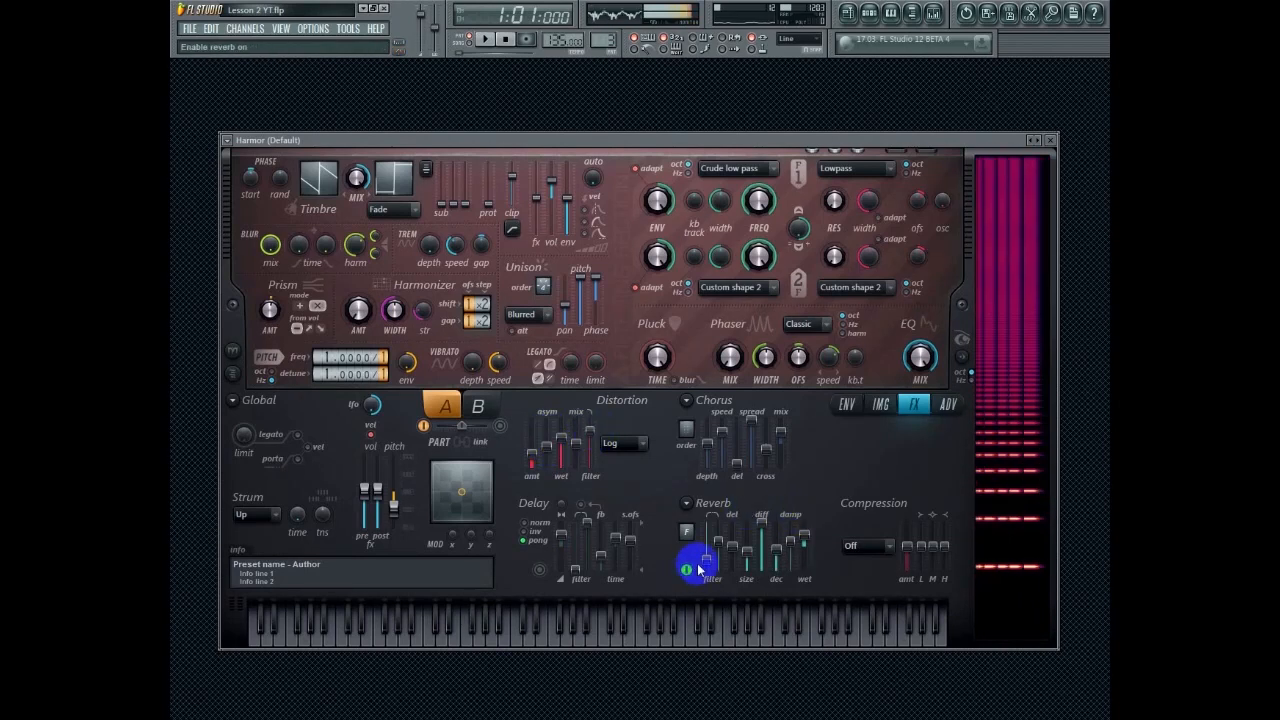
Lower the reverb's decay and adjust its size, delay and filter levels
{"action": "mouse_move", "coordinate": [775, 550]}
{"action": "left_mouse_down"}
{"action": "mouse_move", "coordinate": [777, 562]}
{"action": "mouse_move", "coordinate": [794, 557]}
{"action": "mouse_move", "coordinate": [797, 486]}
{"action": "mouse_move", "coordinate": [783, 560]}
{"action": "mouse_move", "coordinate": [790, 541]}
{"action": "left_mouse_up"}
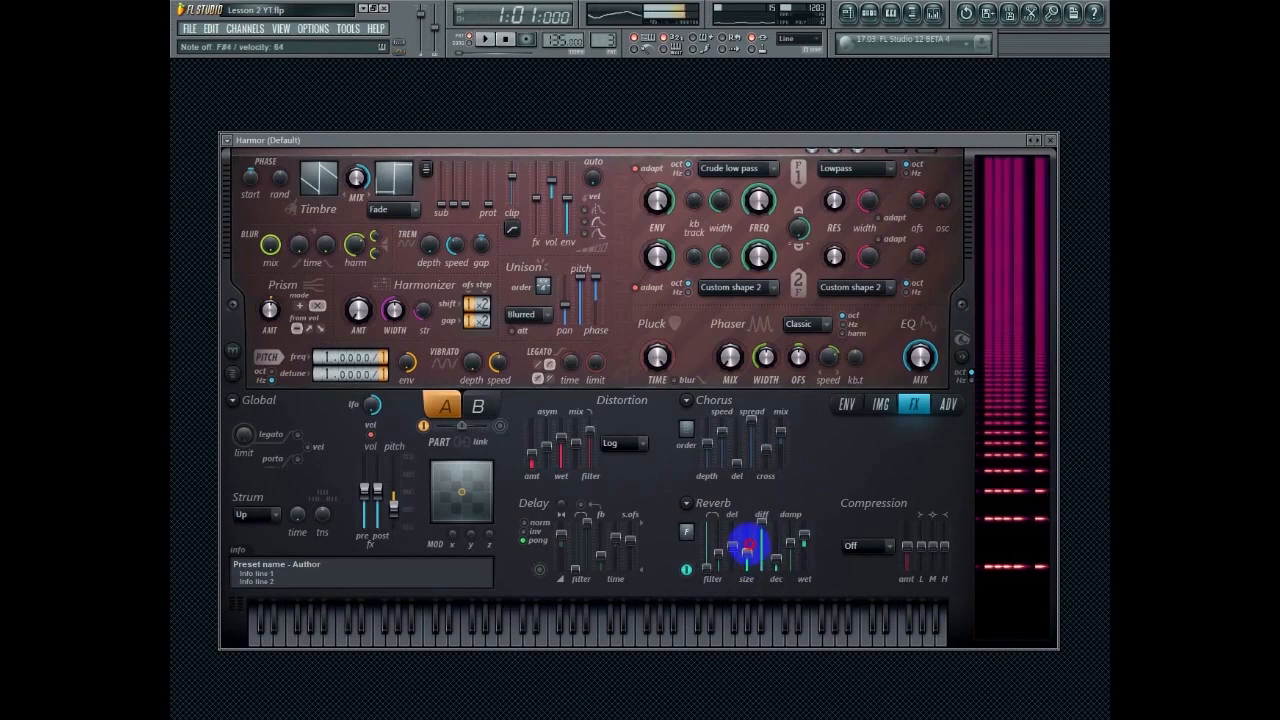
{"action": "left_click_drag", "start_coordinate": [752, 557], "coordinate": [724, 549]}
Set the compression type to Heating, adjust its medium and high band levels and fine-tune the distortion wet volume
{"action": "left_click", "coordinate": [863, 549]}
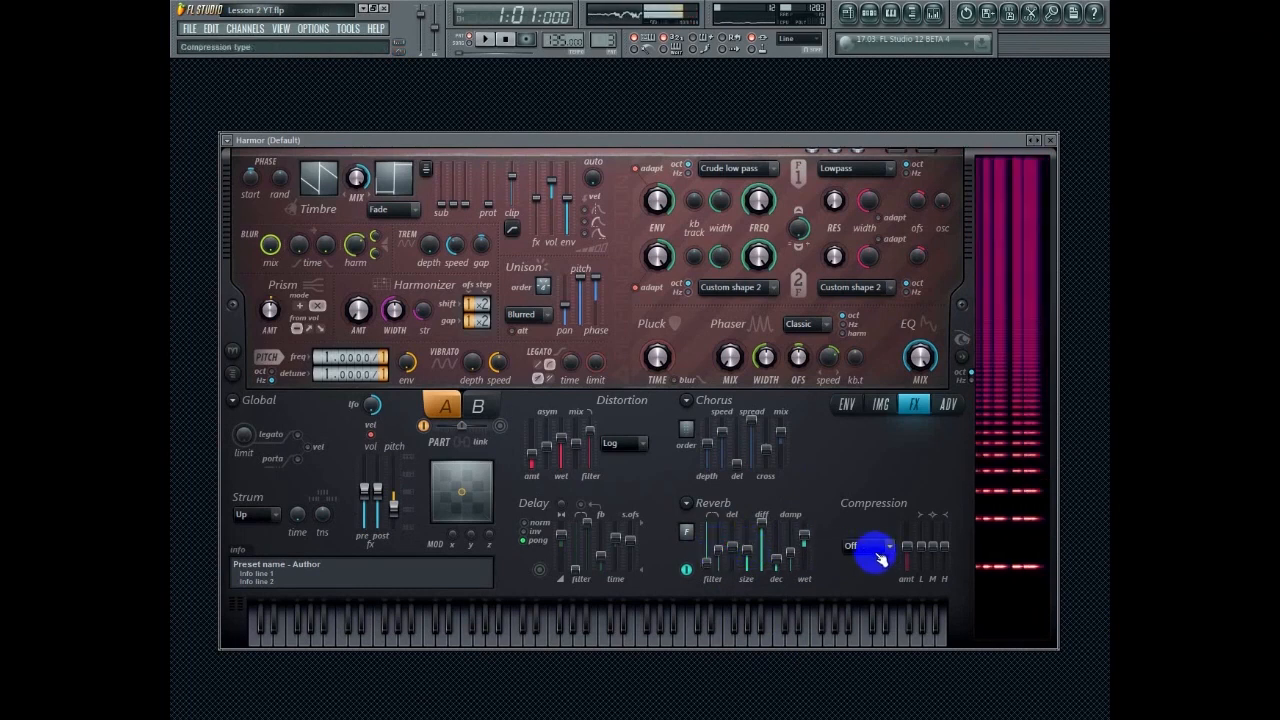
{"action": "left_click", "coordinate": [882, 550]}
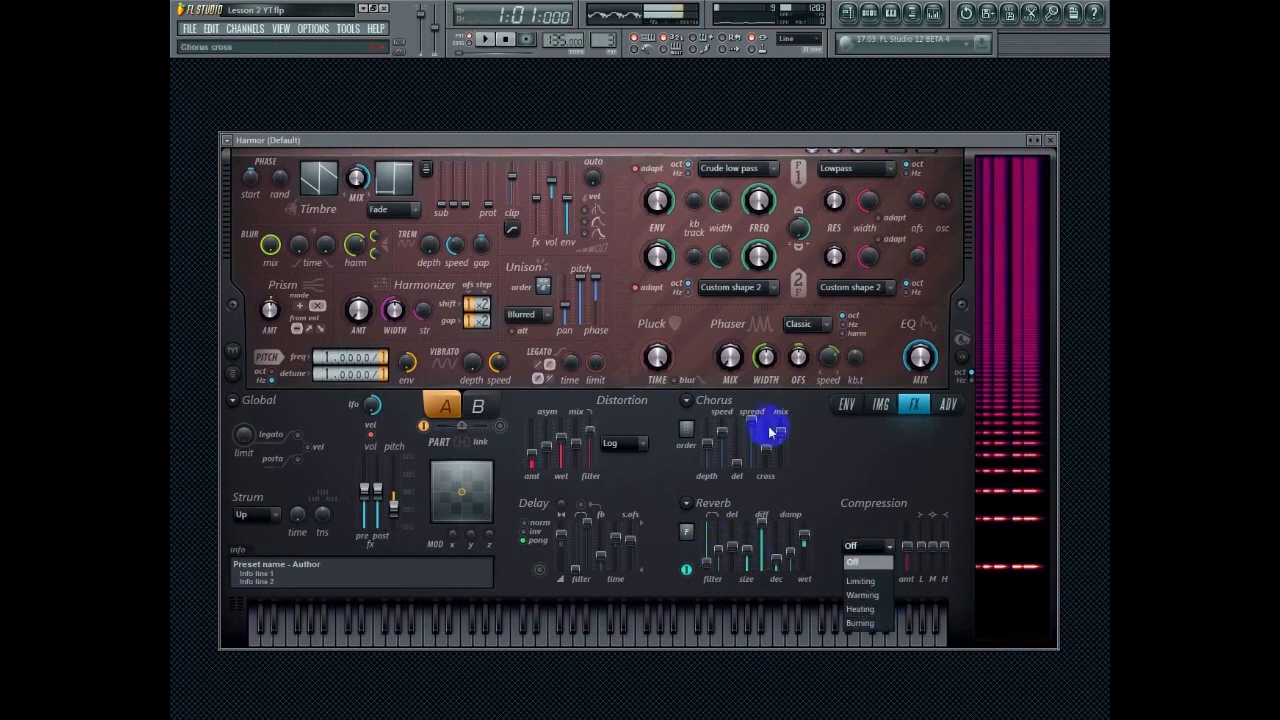
{"action": "left_click", "coordinate": [862, 608]}
{"action": "mouse_move", "coordinate": [933, 551]}
{"action": "left_mouse_down"}
{"action": "mouse_move", "coordinate": [929, 566]}
{"action": "mouse_move", "coordinate": [914, 543]}
{"action": "mouse_move", "coordinate": [950, 550]}
{"action": "left_mouse_up"}
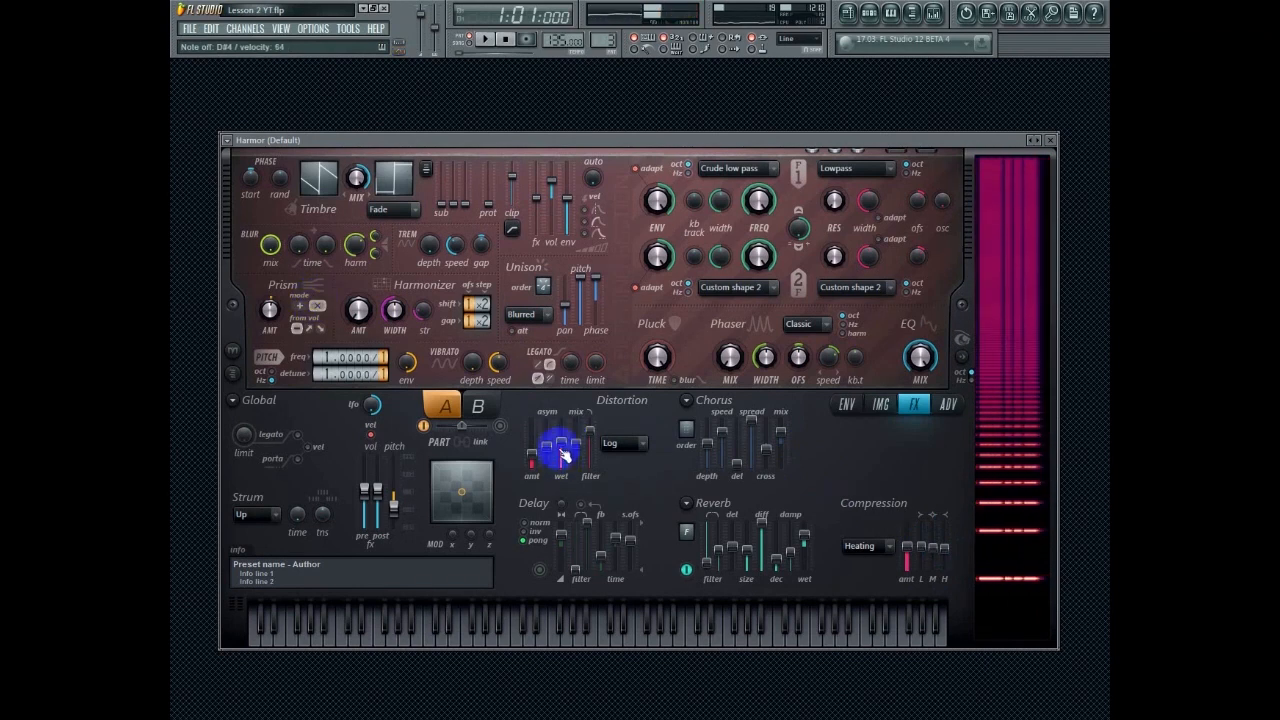
{"action": "mouse_move", "coordinate": [562, 446]}
{"action": "left_mouse_down"}
{"action": "mouse_move", "coordinate": [563, 472]}
{"action": "mouse_move", "coordinate": [560, 433]}
{"action": "mouse_move", "coordinate": [561, 447]}
{"action": "left_mouse_up"}
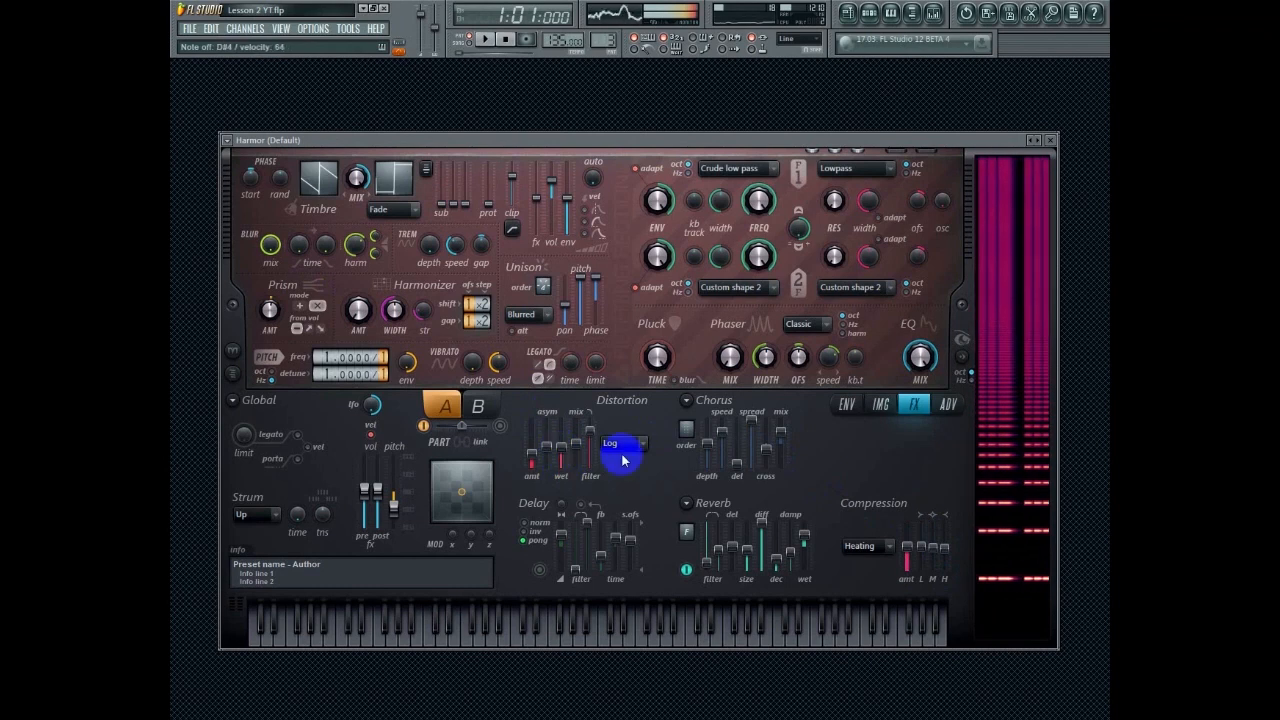
{"action": "left_click", "coordinate": [565, 454]}
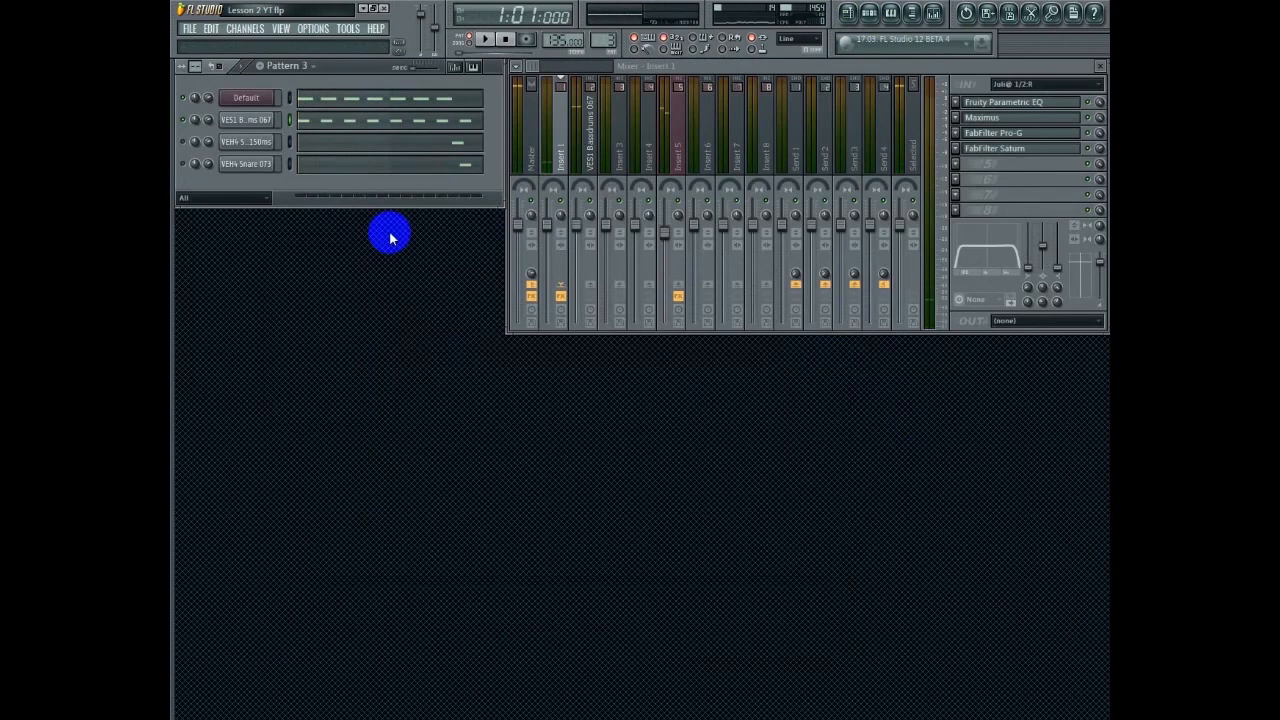
Play the pattern with the Harmor and drum channels unmuted, check their mixer tracks and reopen the Default channel's Harmor window
{"action": "key", "text": "space"}
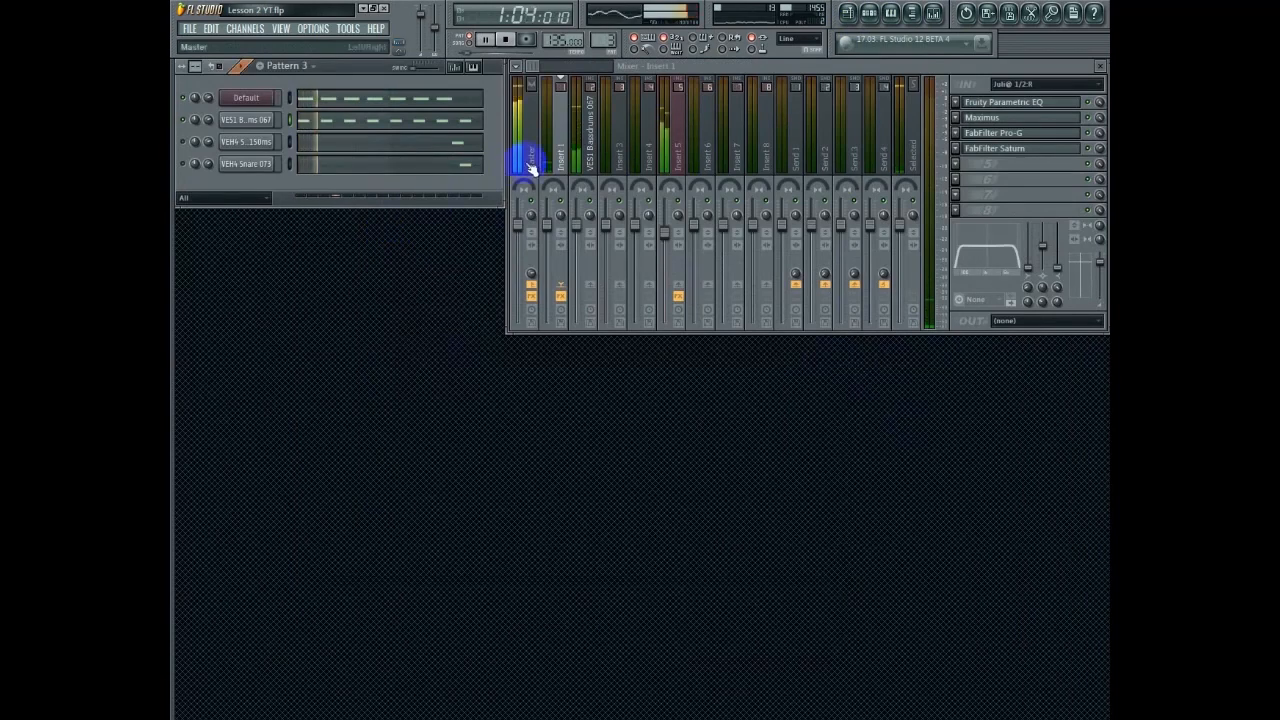
{"action": "left_click", "coordinate": [665, 156]}
{"action": "left_click", "coordinate": [600, 155]}
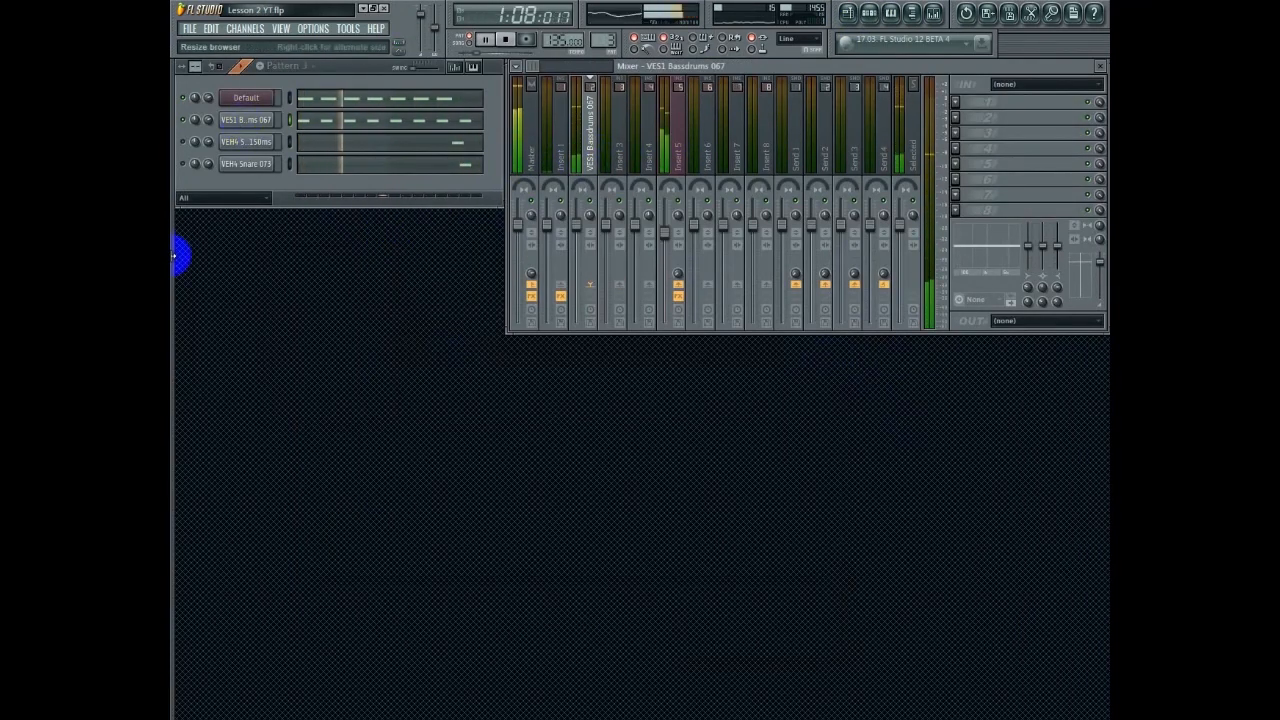
{"action": "left_click", "coordinate": [183, 165]}
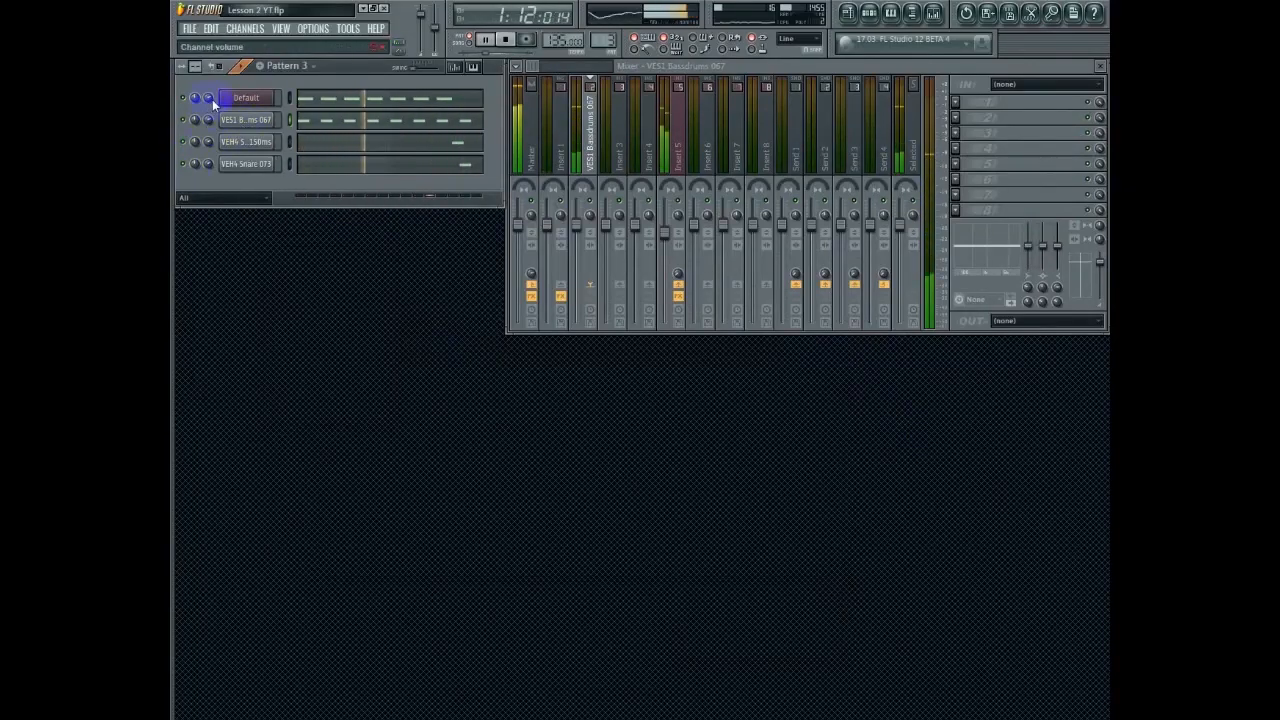
{"action": "left_click", "coordinate": [243, 98]}
{"action": "key", "text": "space"}
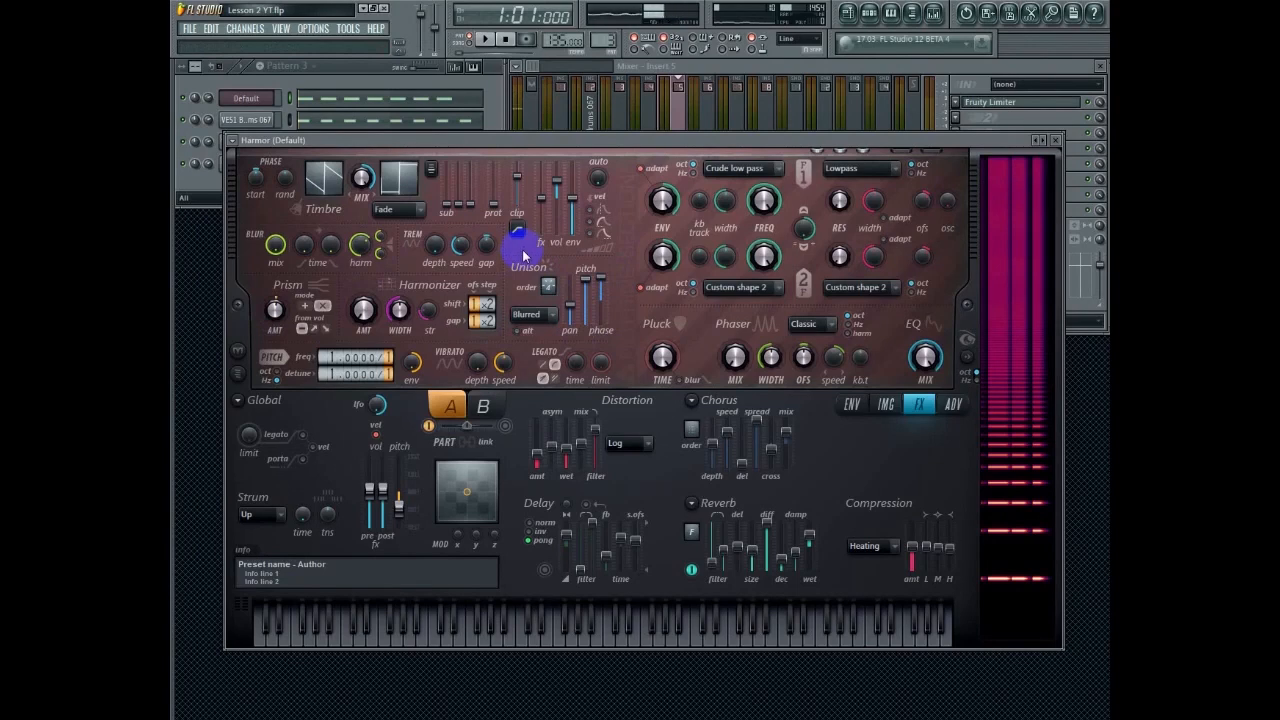
Adjust the unison pitch and phase amounts during playback and set the harmonic clipping threshold to about 0.4 dB
{"action": "left_click", "coordinate": [587, 279]}
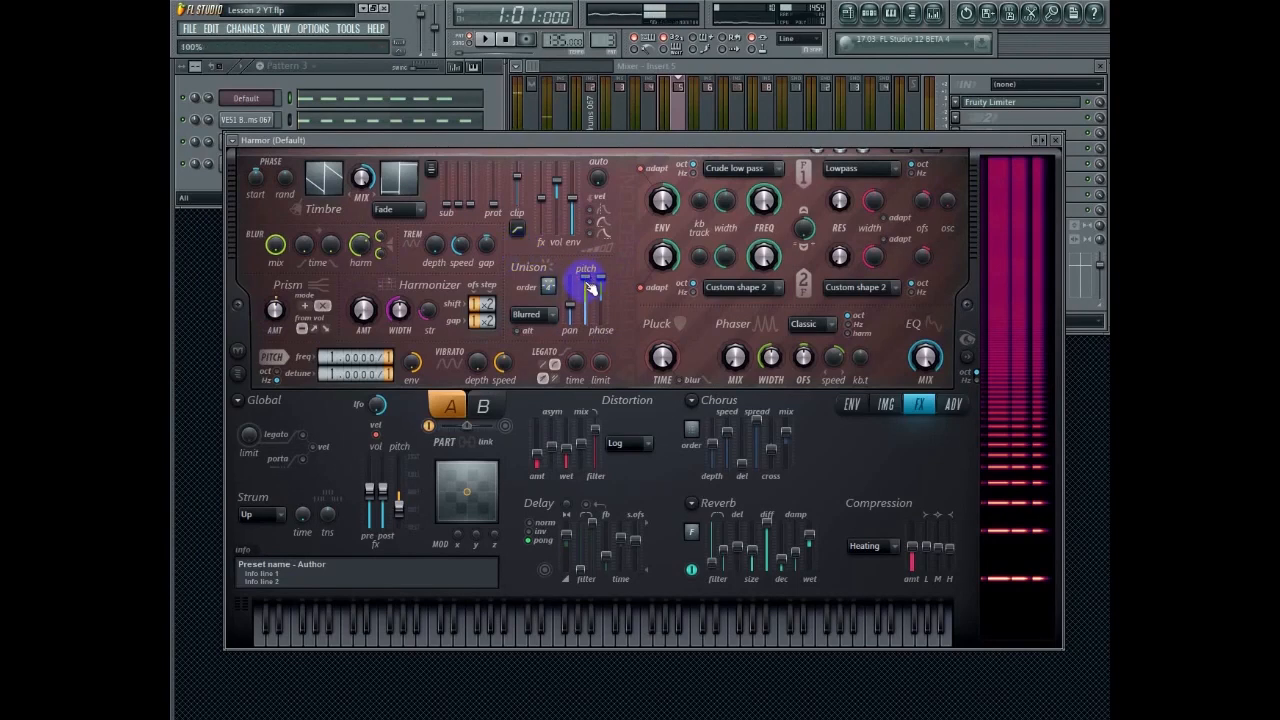
{"action": "left_click_drag", "start_coordinate": [588, 292], "coordinate": [576, 308]}
{"action": "key", "text": "space"}
{"action": "mouse_move", "coordinate": [587, 292]}
{"action": "left_mouse_down"}
{"action": "mouse_move", "coordinate": [600, 351]}
{"action": "mouse_move", "coordinate": [600, 277]}
{"action": "left_mouse_up"}
{"action": "mouse_move", "coordinate": [519, 183]}
{"action": "left_mouse_down"}
{"action": "mouse_move", "coordinate": [514, 194]}
{"action": "mouse_move", "coordinate": [521, 181]}
{"action": "left_mouse_up"}
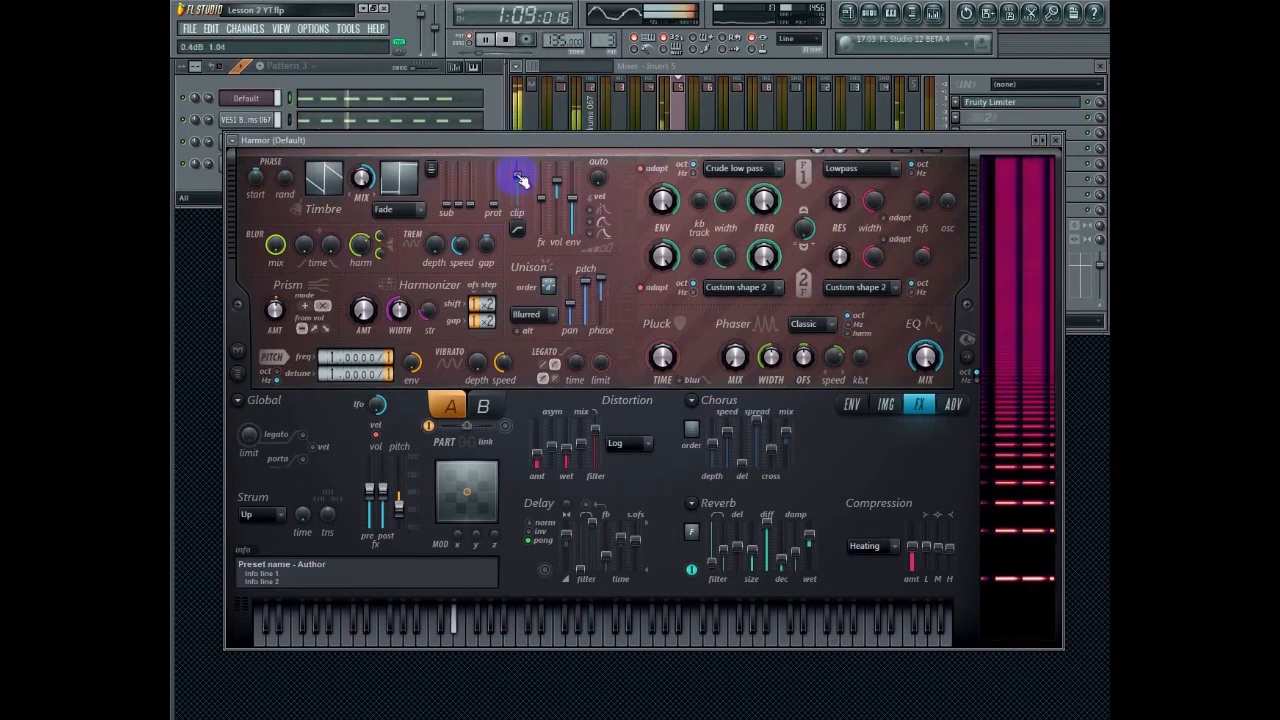
Vary the harmonic blur amount and the prism amount around its centre while the pattern plays, trying the prism at -5%
{"action": "mouse_move", "coordinate": [358, 248]}
{"action": "left_mouse_down"}
{"action": "mouse_move", "coordinate": [361, 114]}
{"action": "mouse_move", "coordinate": [353, 248]}
{"action": "left_mouse_up"}
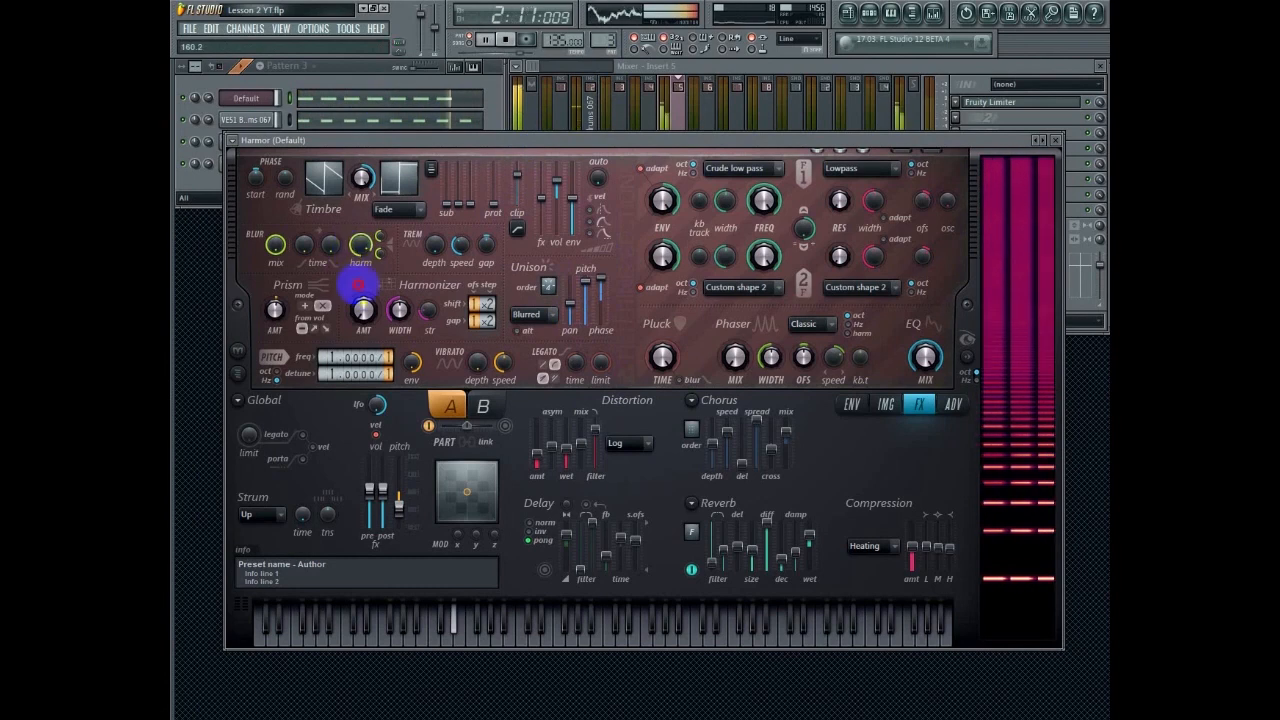
{"action": "mouse_move", "coordinate": [286, 306]}
{"action": "left_mouse_down"}
{"action": "mouse_move", "coordinate": [277, 314]}
{"action": "mouse_move", "coordinate": [280, 278]}
{"action": "mouse_move", "coordinate": [277, 320]}
{"action": "left_mouse_up"}
{"action": "left_click", "coordinate": [322, 305]}
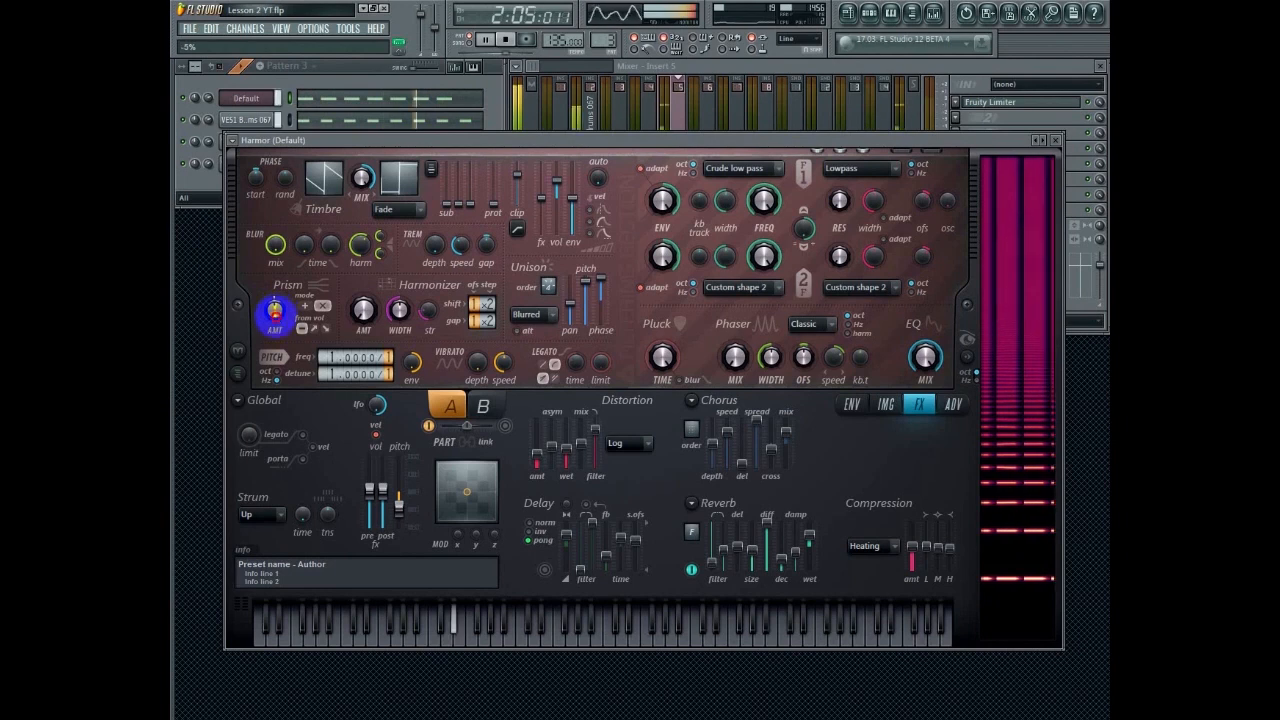
{"action": "left_click_drag", "start_coordinate": [275, 310], "coordinate": [279, 316]}
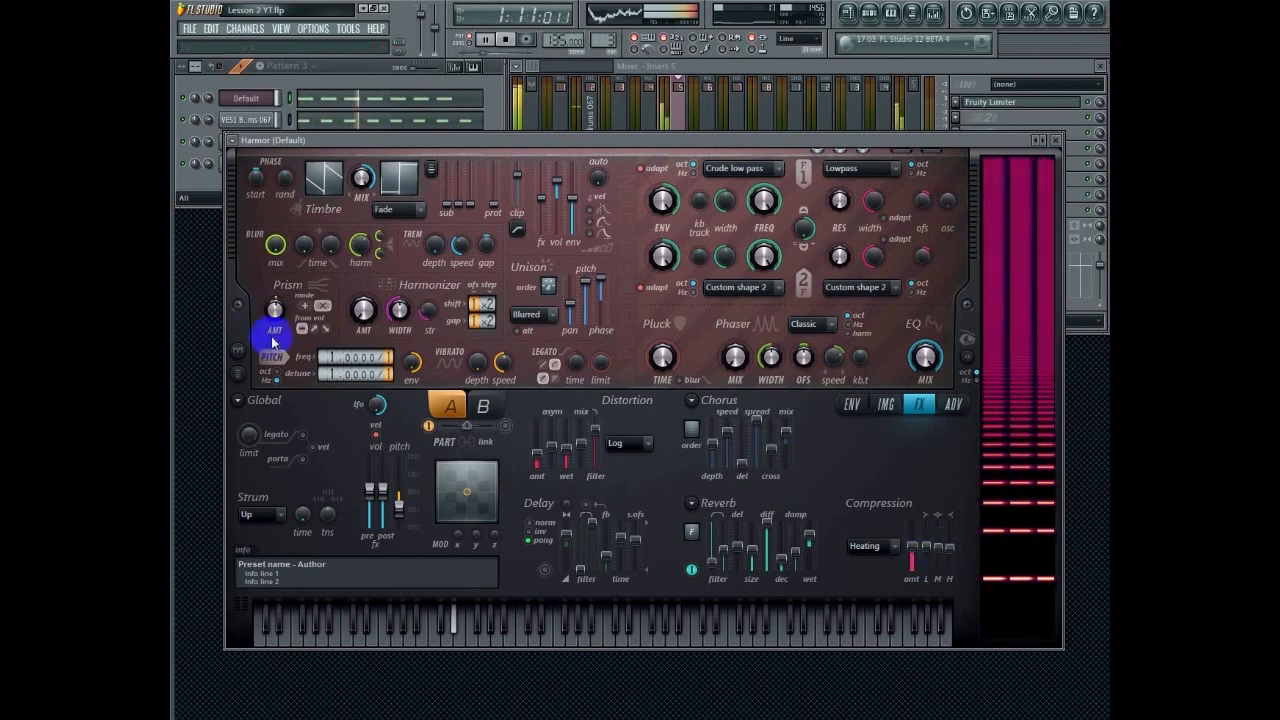
{"action": "left_click_drag", "start_coordinate": [275, 309], "coordinate": [275, 308]}
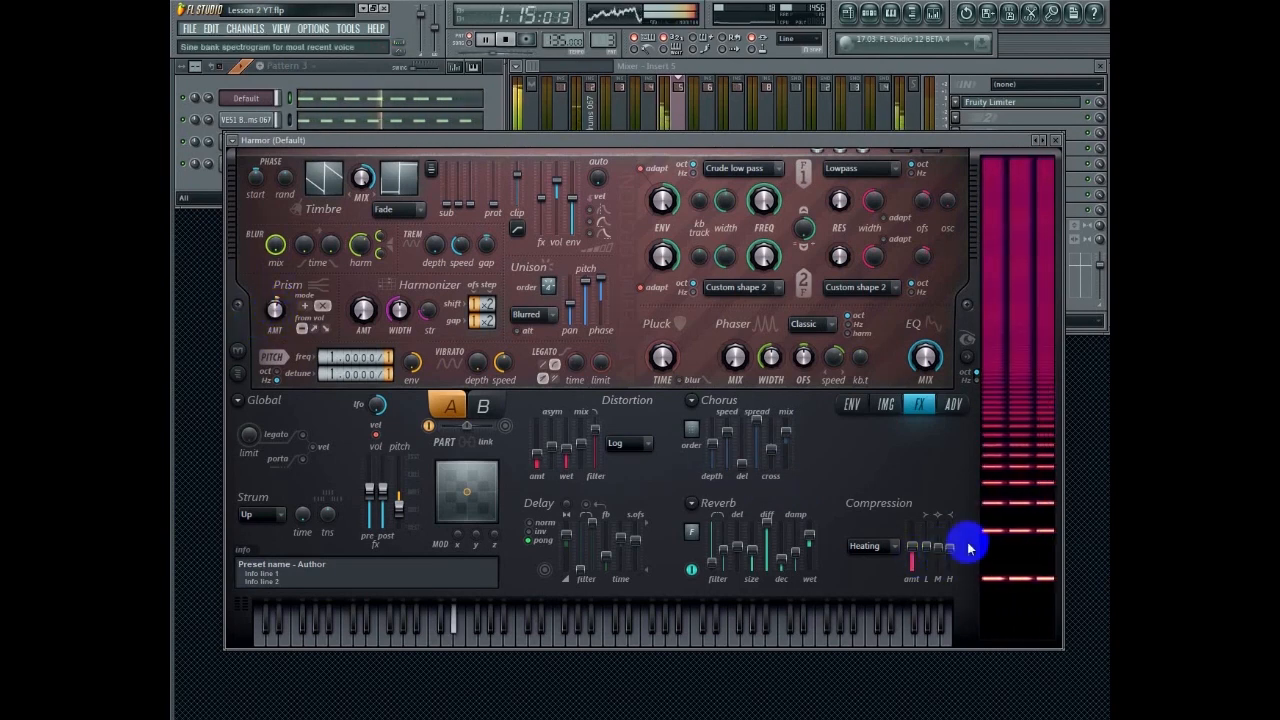
Set the high band compression to 60%, adjust the distortion amount and asymmetry, and set the distortion wet volume to 43%
{"action": "left_click_drag", "start_coordinate": [950, 549], "coordinate": [952, 556]}
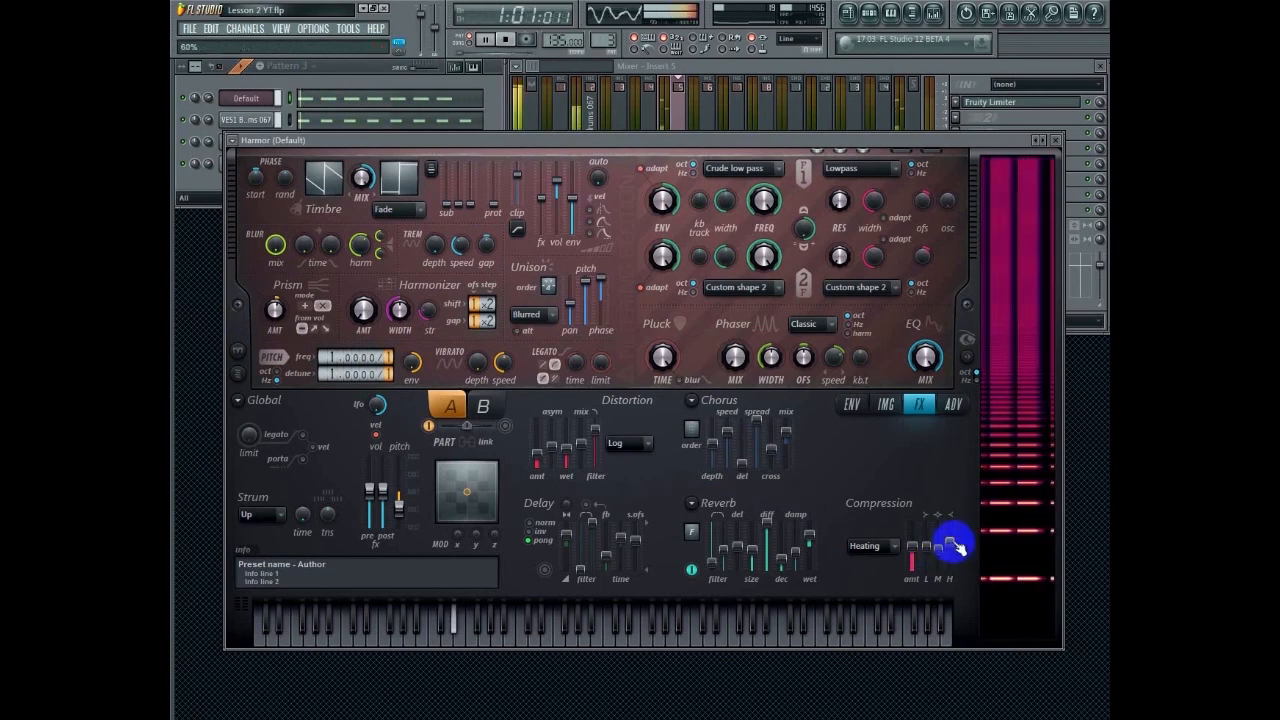
{"action": "mouse_move", "coordinate": [537, 453]}
{"action": "left_mouse_down"}
{"action": "mouse_move", "coordinate": [537, 409]}
{"action": "mouse_move", "coordinate": [539, 459]}
{"action": "left_mouse_up"}
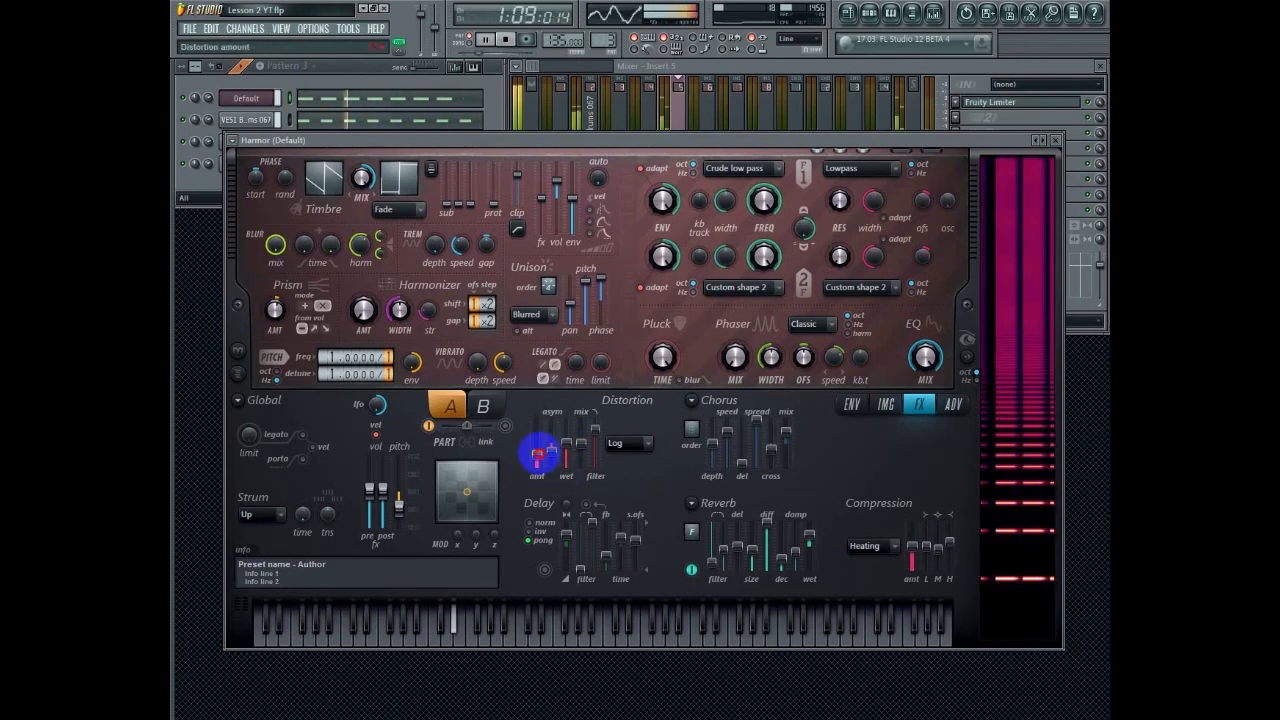
{"action": "mouse_move", "coordinate": [550, 457]}
{"action": "left_mouse_down"}
{"action": "mouse_move", "coordinate": [563, 444]}
{"action": "mouse_move", "coordinate": [541, 456]}
{"action": "mouse_move", "coordinate": [540, 438]}
{"action": "mouse_move", "coordinate": [591, 437]}
{"action": "mouse_move", "coordinate": [589, 420]}
{"action": "mouse_move", "coordinate": [597, 431]}
{"action": "mouse_move", "coordinate": [566, 460]}
{"action": "left_mouse_up"}
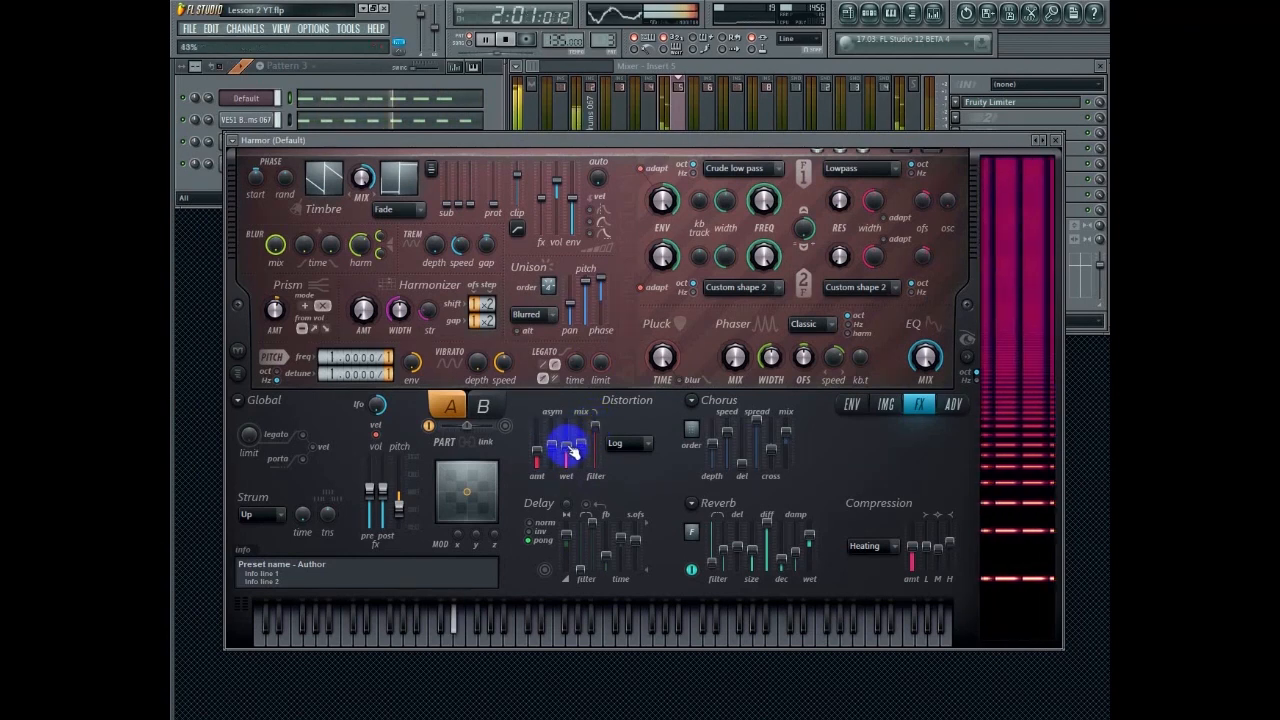
Change the distortion type to Cube and tune its amount, asymmetry, wet volume and high-cut filter against the playing pattern
{"action": "left_click", "coordinate": [624, 443]}
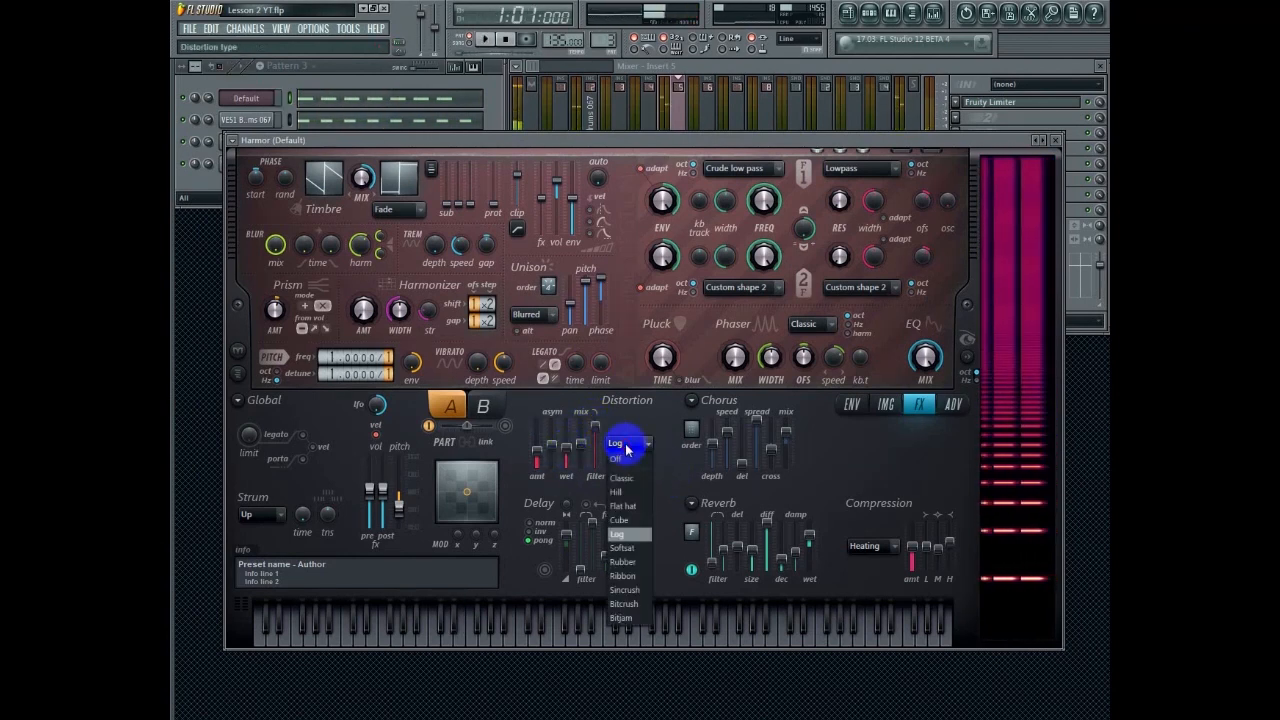
{"action": "left_click", "coordinate": [625, 517]}
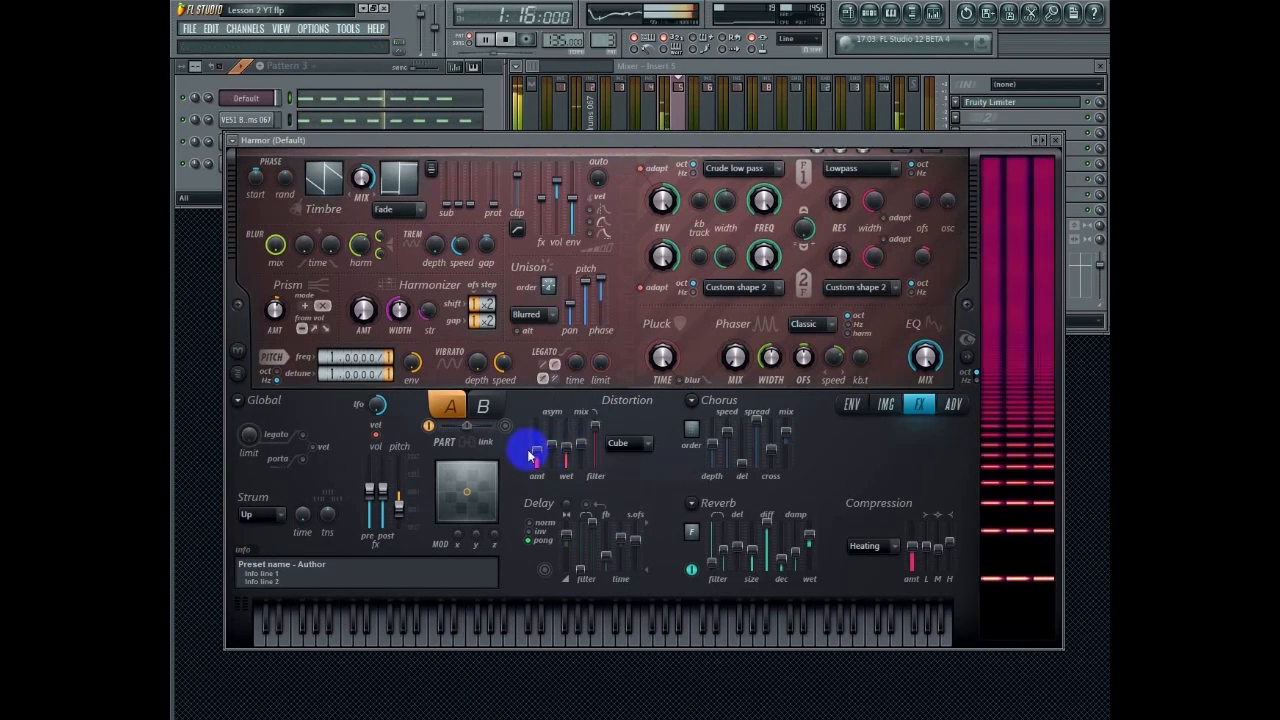
{"action": "left_click_drag", "start_coordinate": [537, 455], "coordinate": [551, 443]}
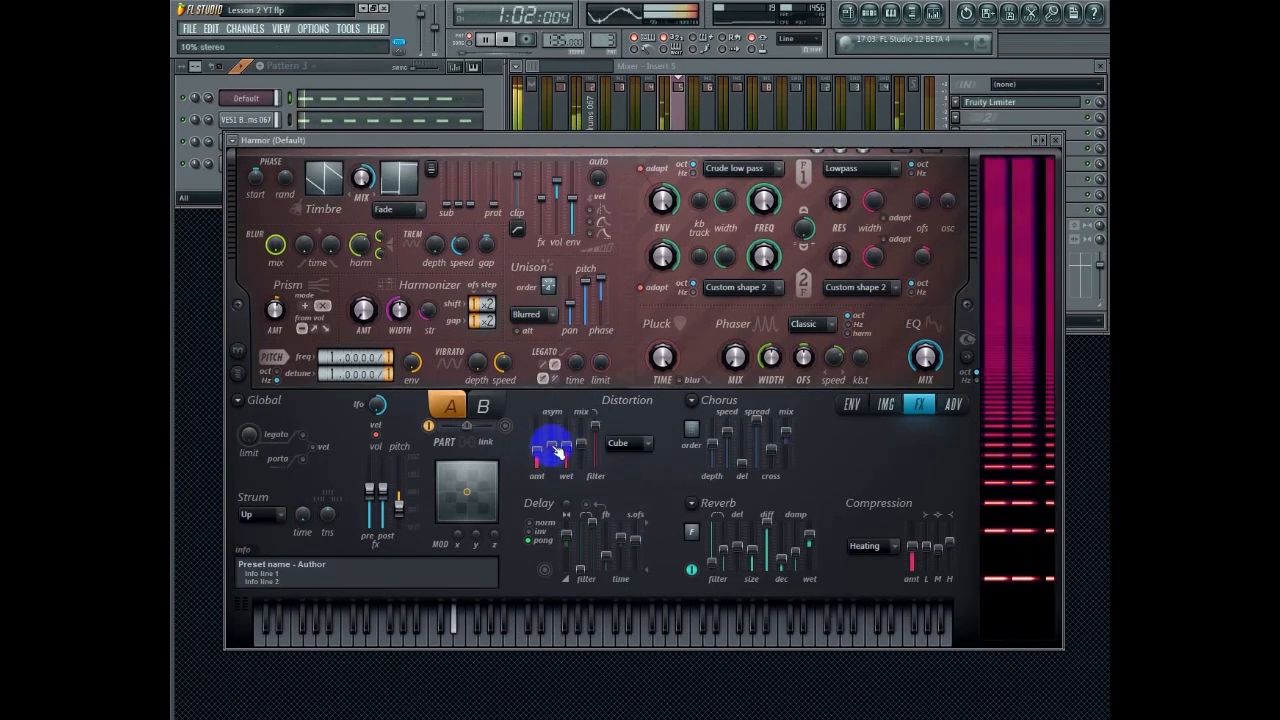
{"action": "key", "text": "space"}
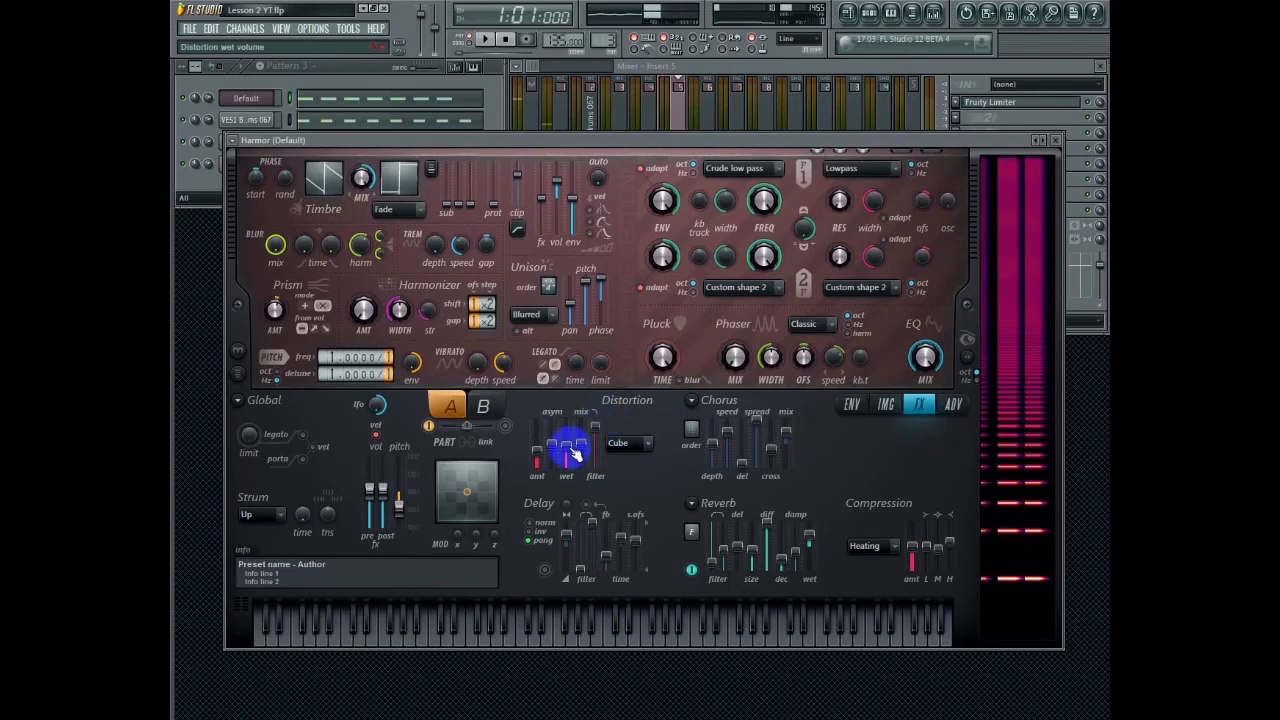
{"action": "left_click_drag", "start_coordinate": [595, 444], "coordinate": [567, 442]}
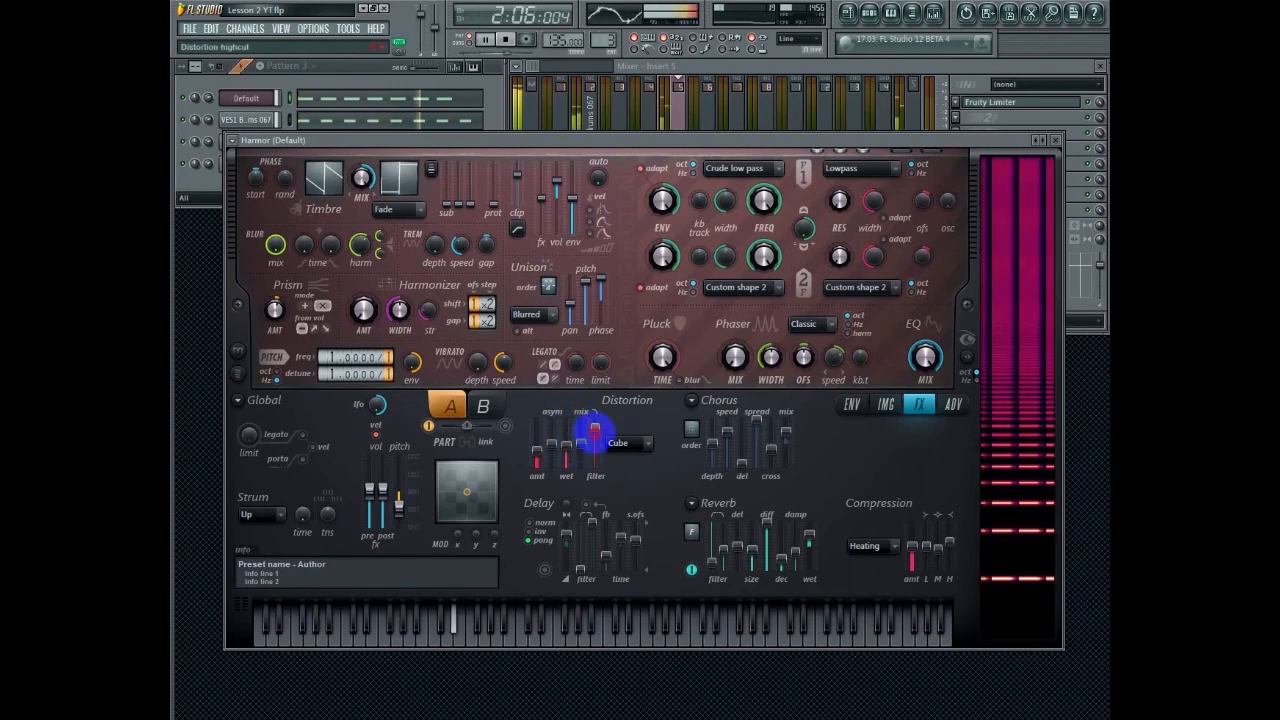
{"action": "mouse_move", "coordinate": [538, 452]}
{"action": "left_mouse_down"}
{"action": "mouse_move", "coordinate": [571, 400]}
{"action": "mouse_move", "coordinate": [551, 457]}
{"action": "mouse_move", "coordinate": [556, 443]}
{"action": "left_mouse_up"}
{"action": "key", "text": "space"}
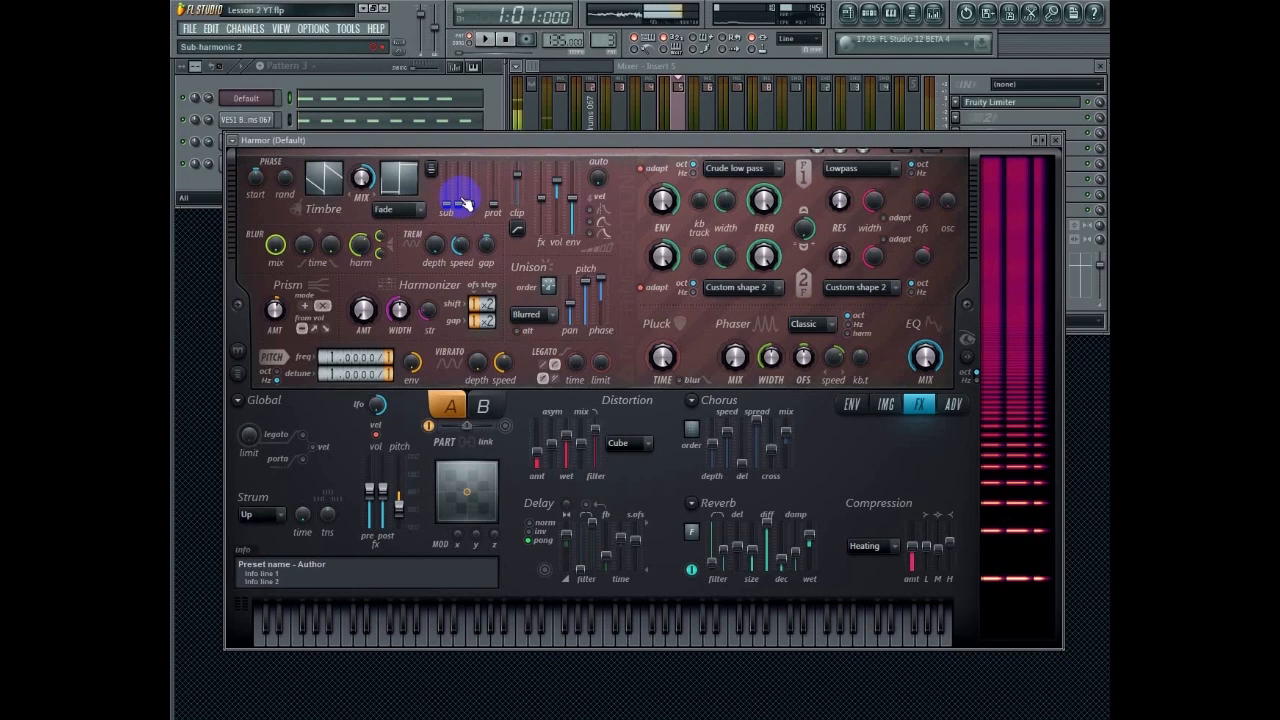
Show the Volume target in the envelope editor with Unison index mapping as its articulator part
{"action": "left_click", "coordinate": [852, 406]}
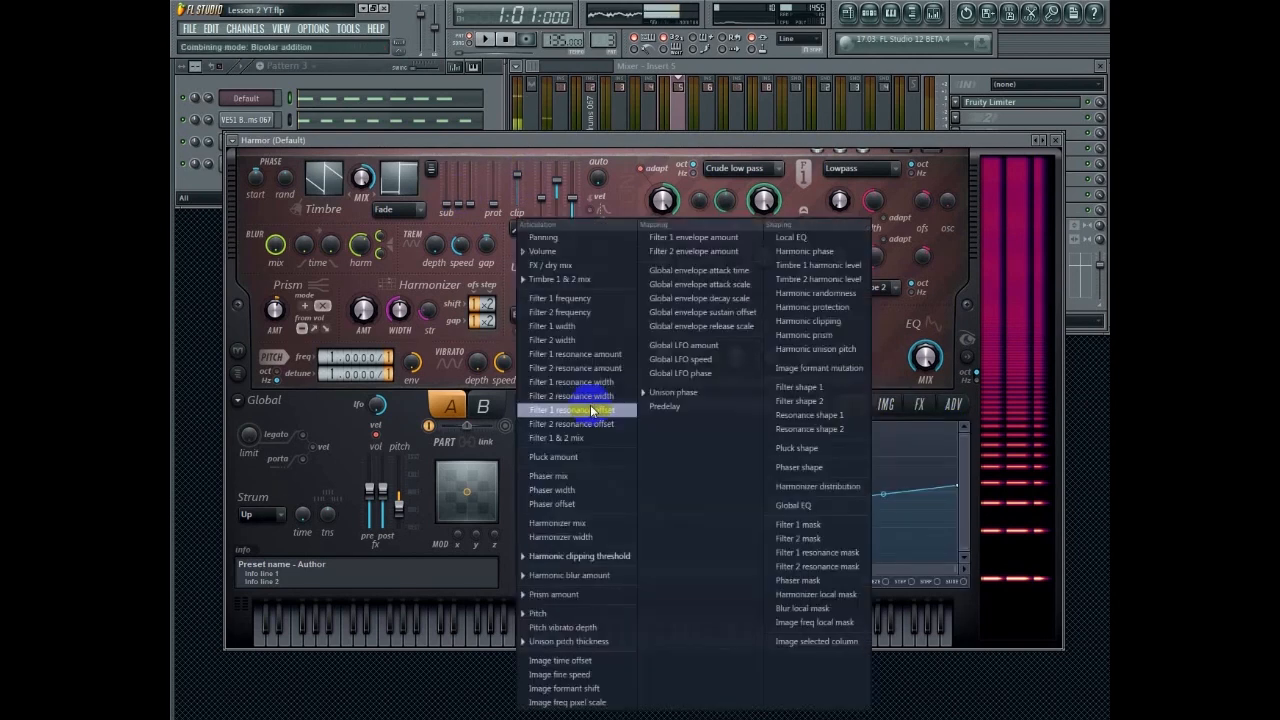
{"action": "left_click", "coordinate": [571, 251]}
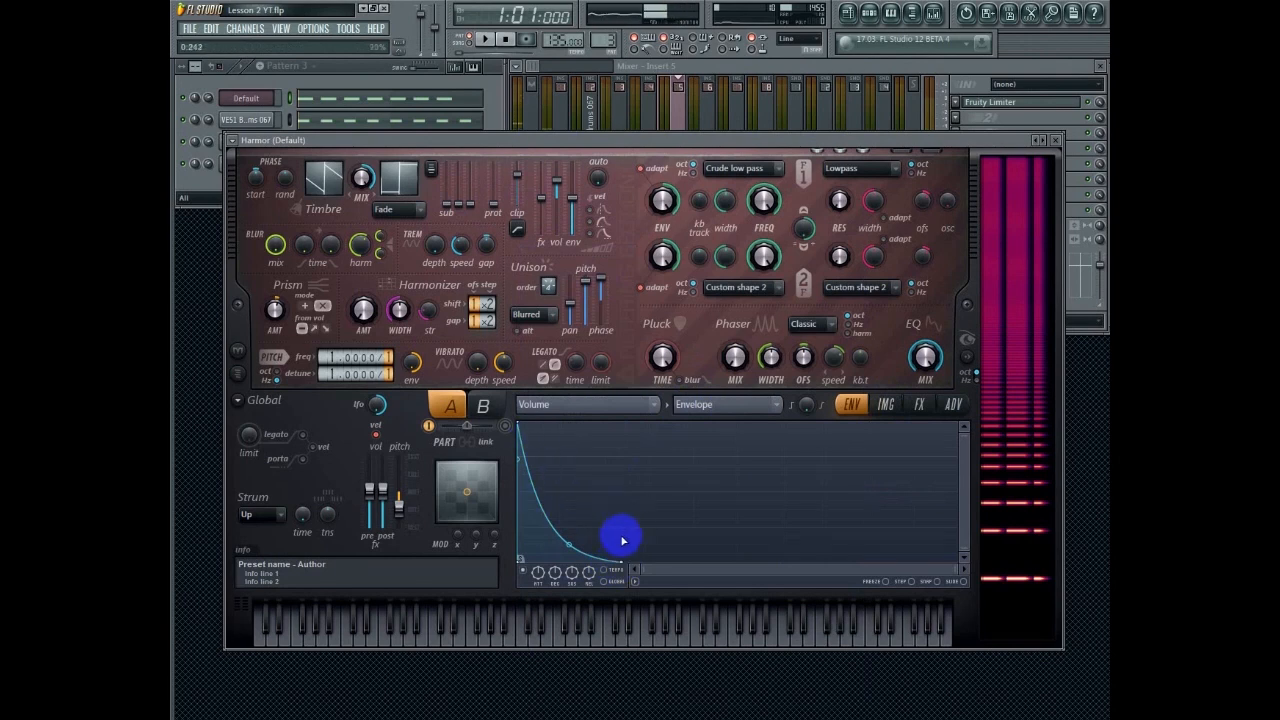
{"action": "left_click", "coordinate": [605, 405]}
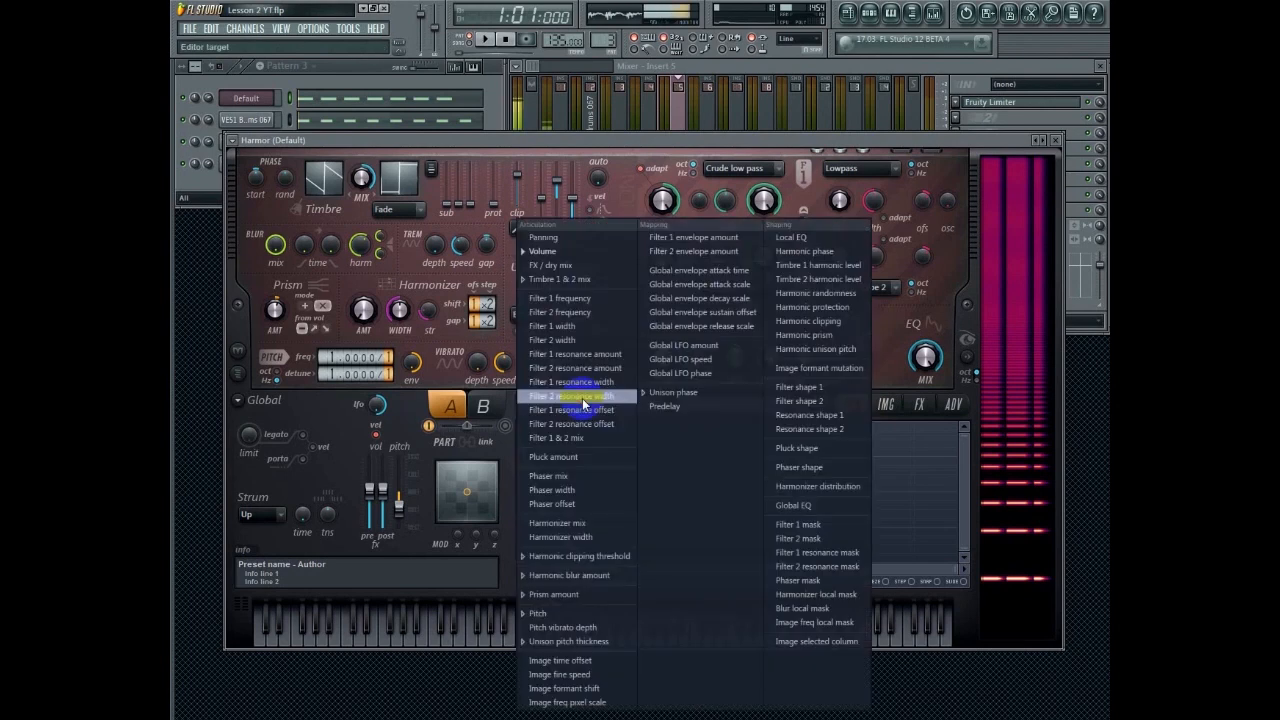
{"action": "left_click", "coordinate": [883, 363]}
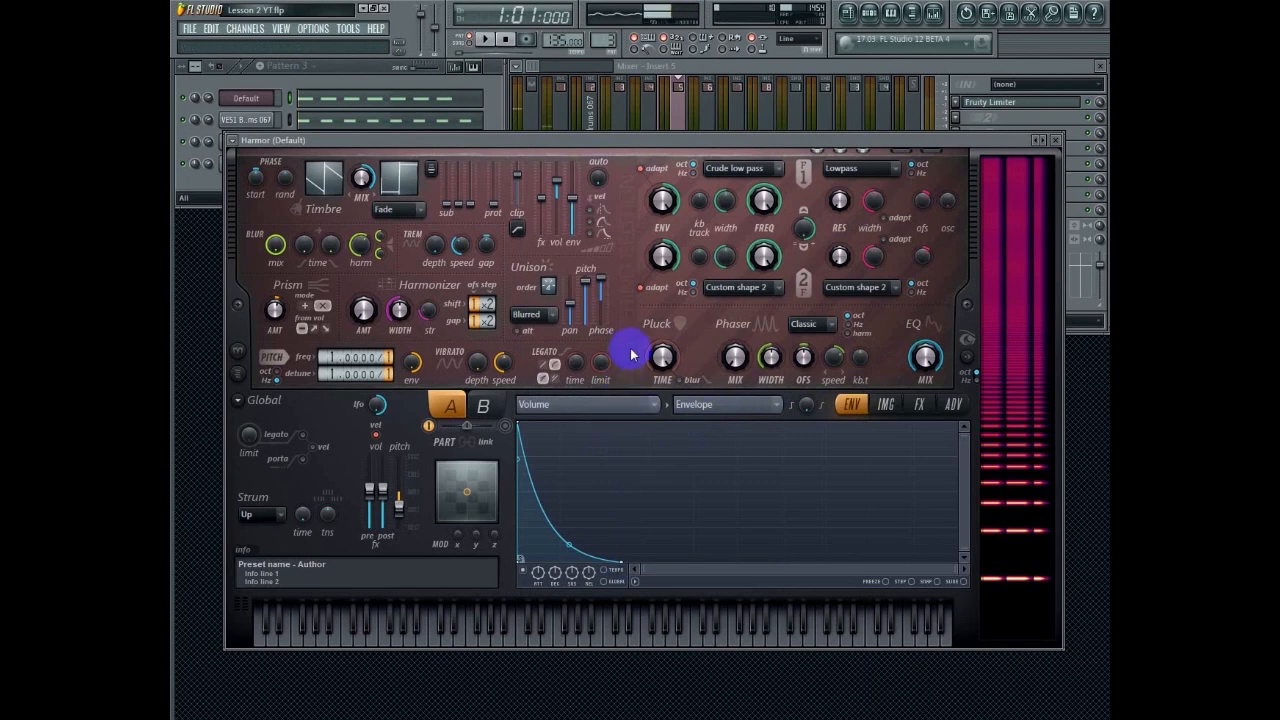
{"action": "left_click", "coordinate": [727, 404]}
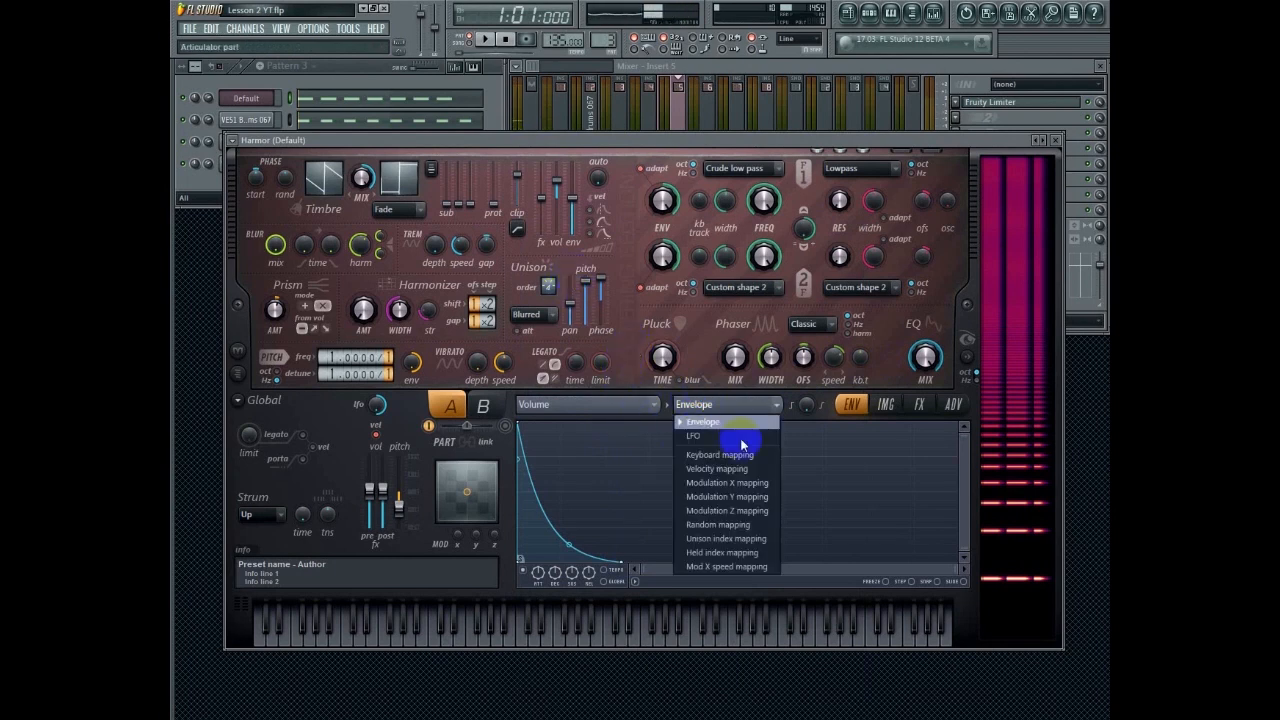
{"action": "left_click", "coordinate": [740, 534]}
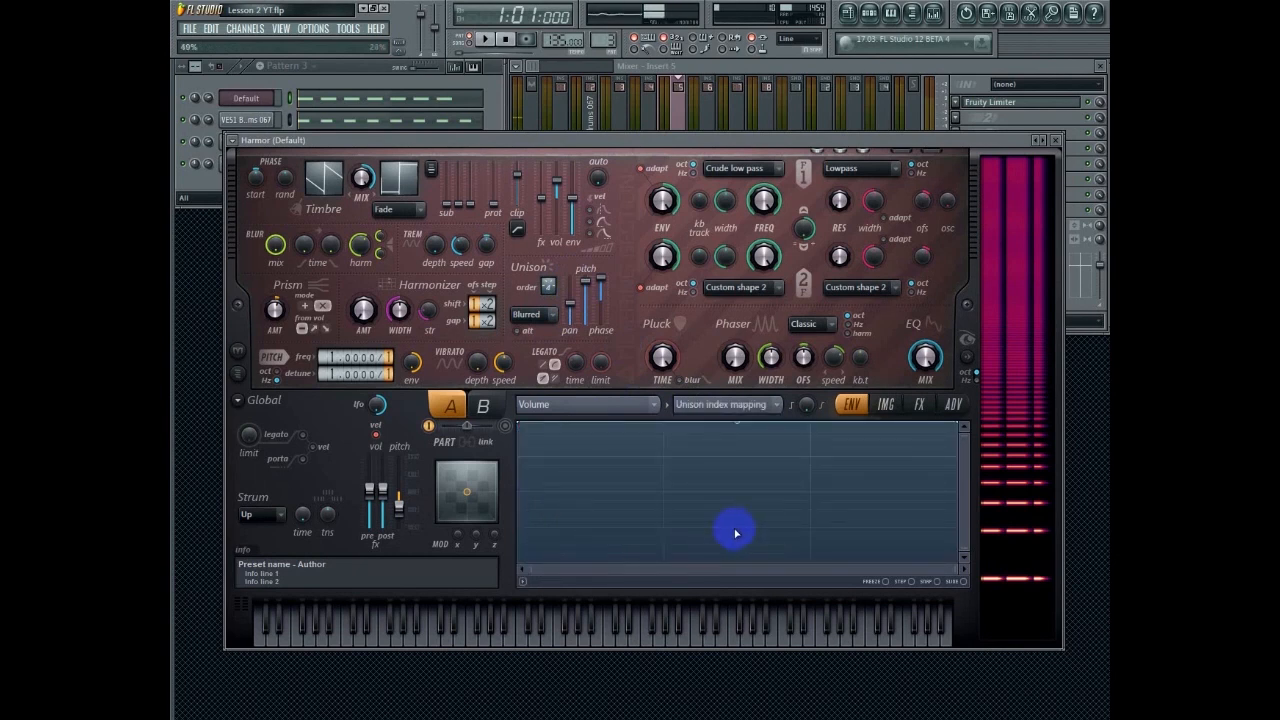